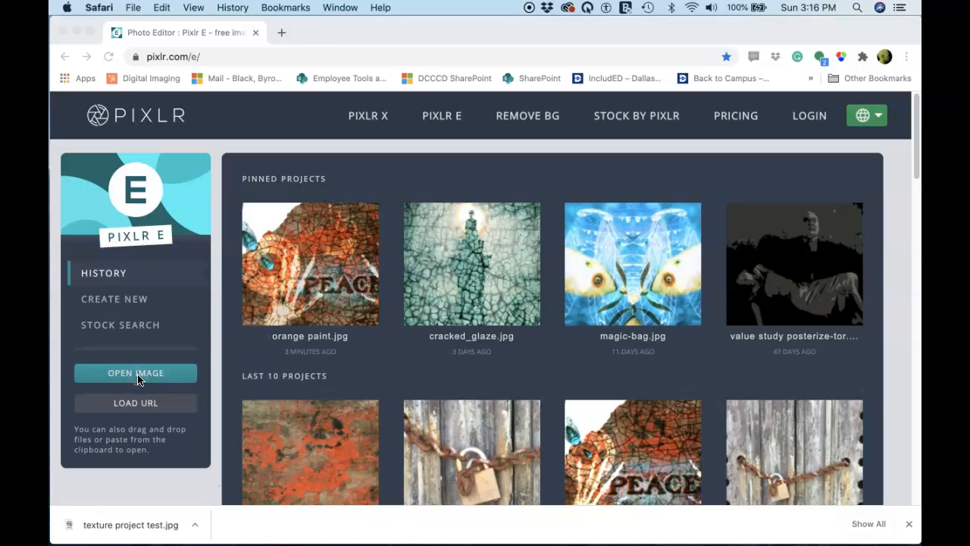
- Open texture_project_background.jpg from the Blending & Masking folder as the base image
click(139, 379)
click(137, 378)
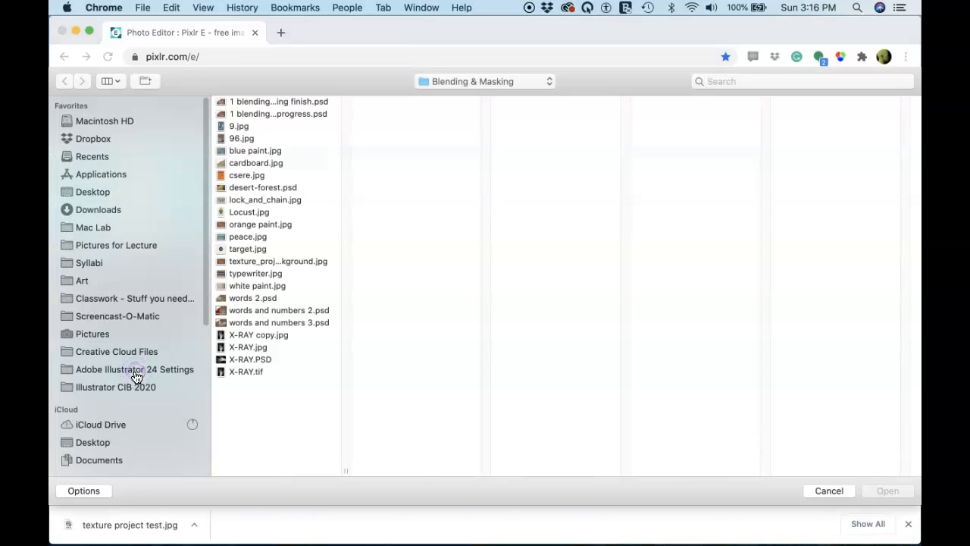
click(264, 260)
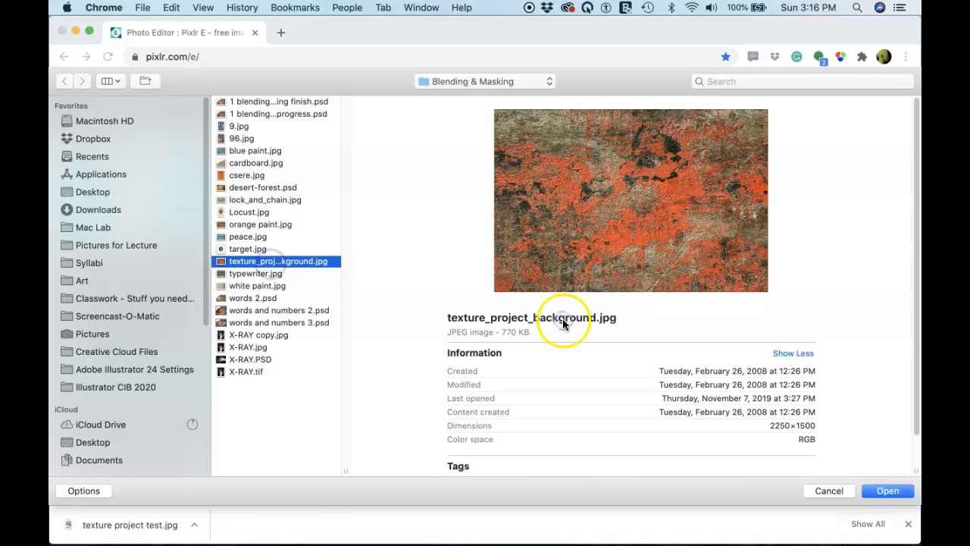
click(887, 492)
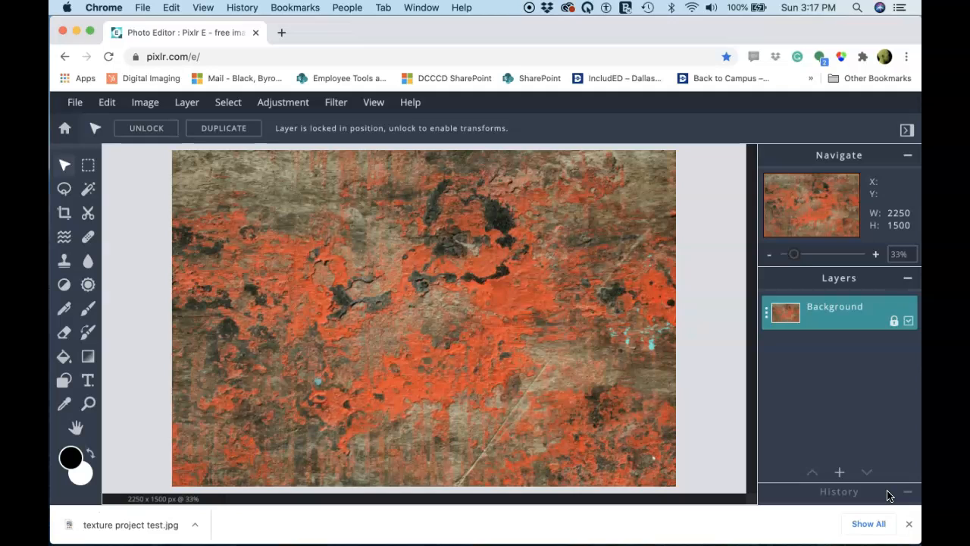
- Collapse the History and Navigate sections so that only the Layers section stays expanded
click(905, 493)
click(910, 407)
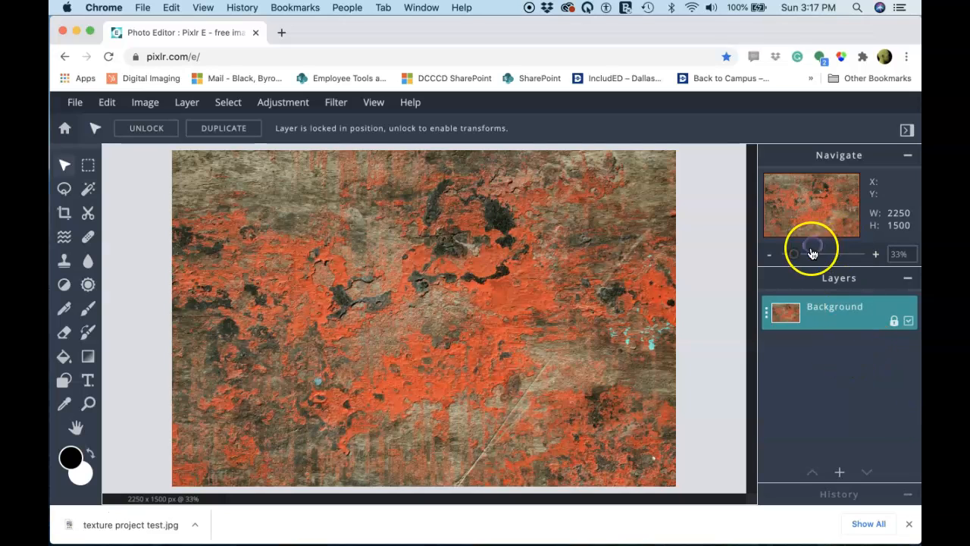
click(907, 155)
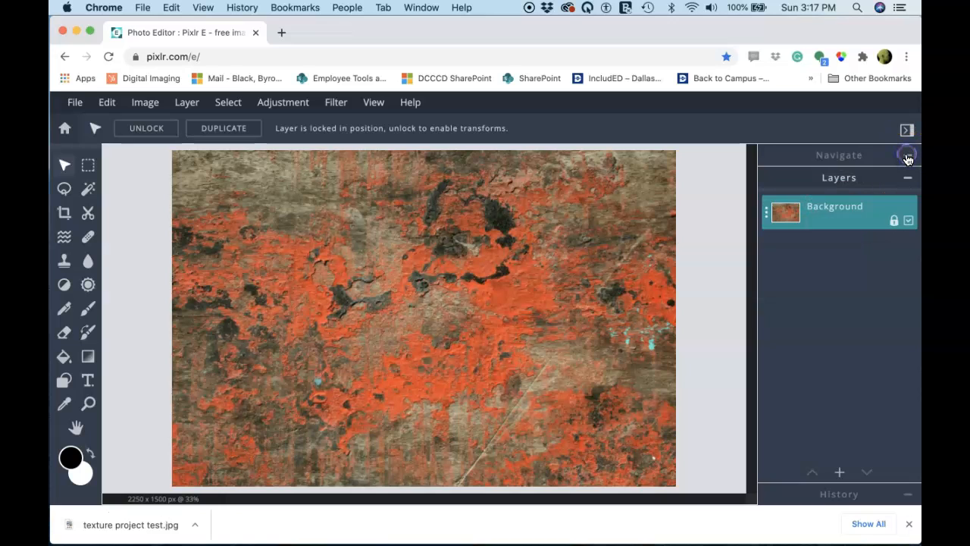
- Add white paint.jpg as a new image layer above the background and dismiss the advertisement
click(841, 199)
click(839, 473)
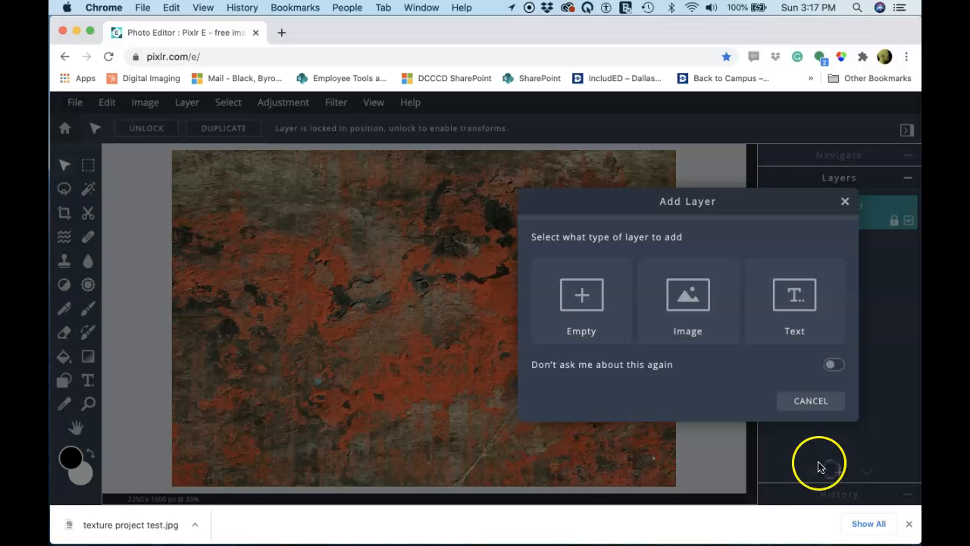
click(600, 329)
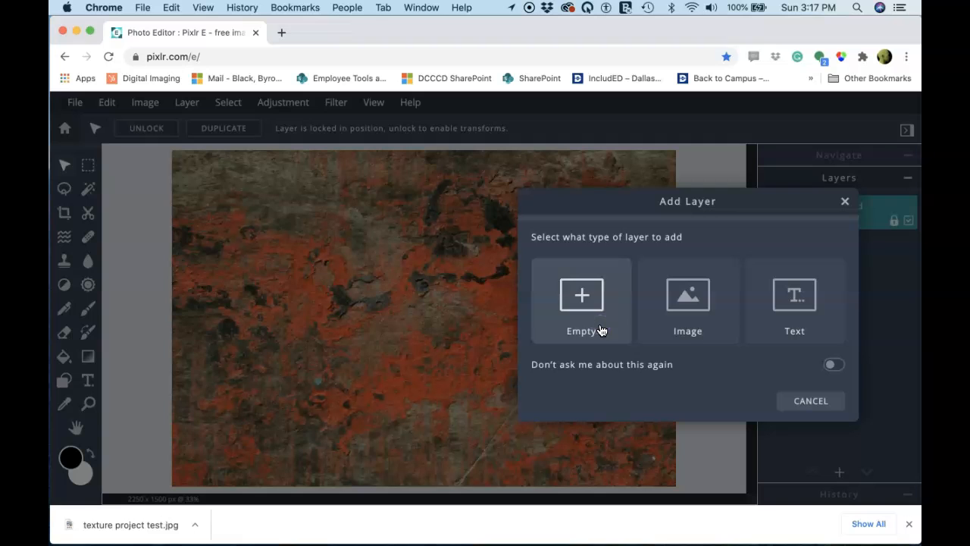
click(677, 323)
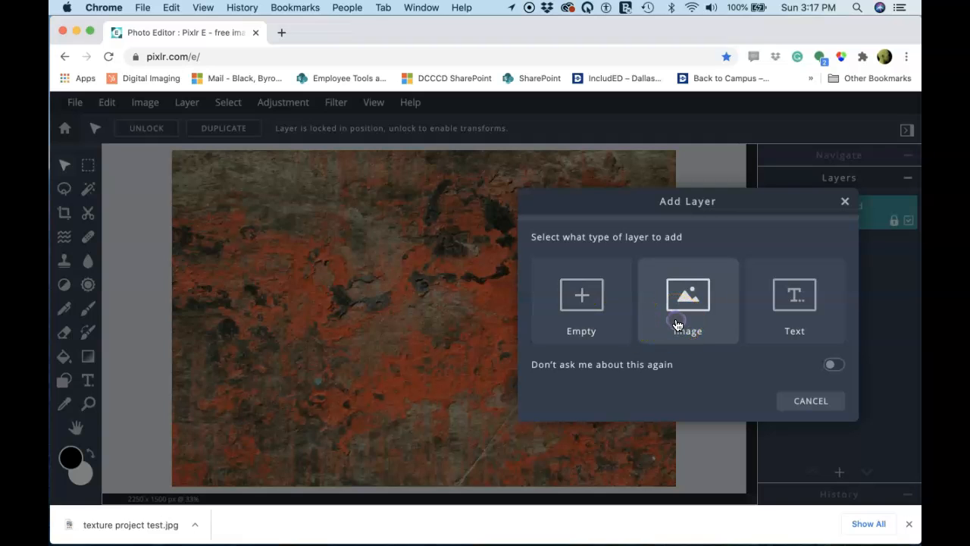
click(793, 318)
click(690, 317)
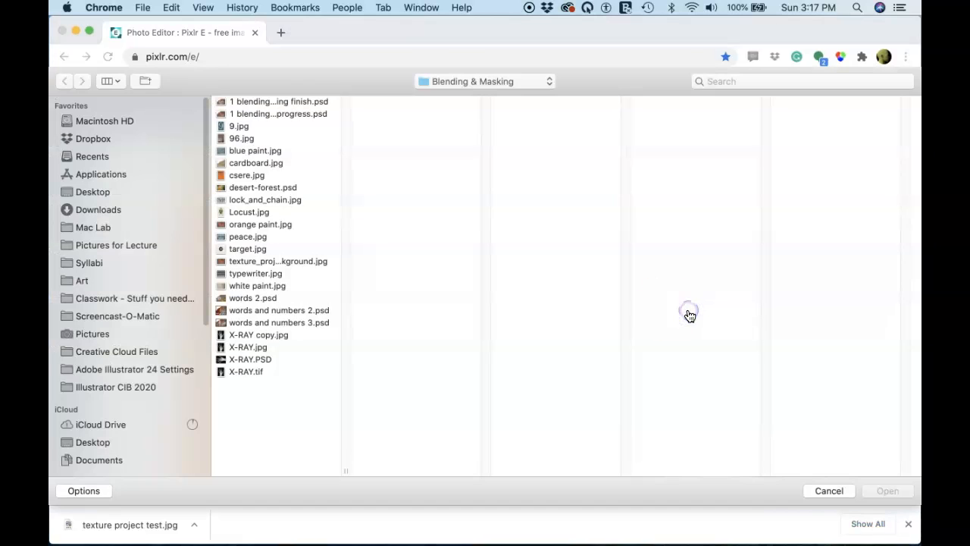
click(254, 285)
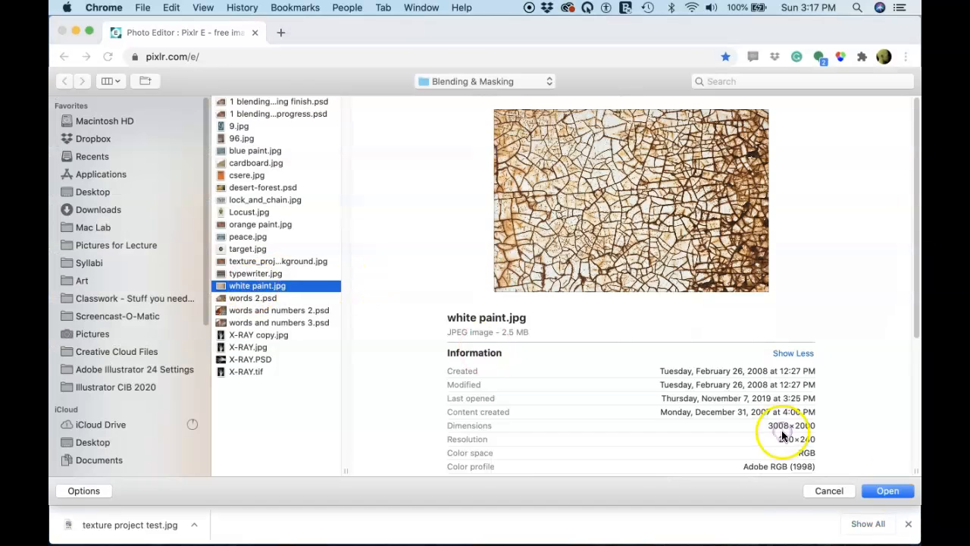
key(Return)
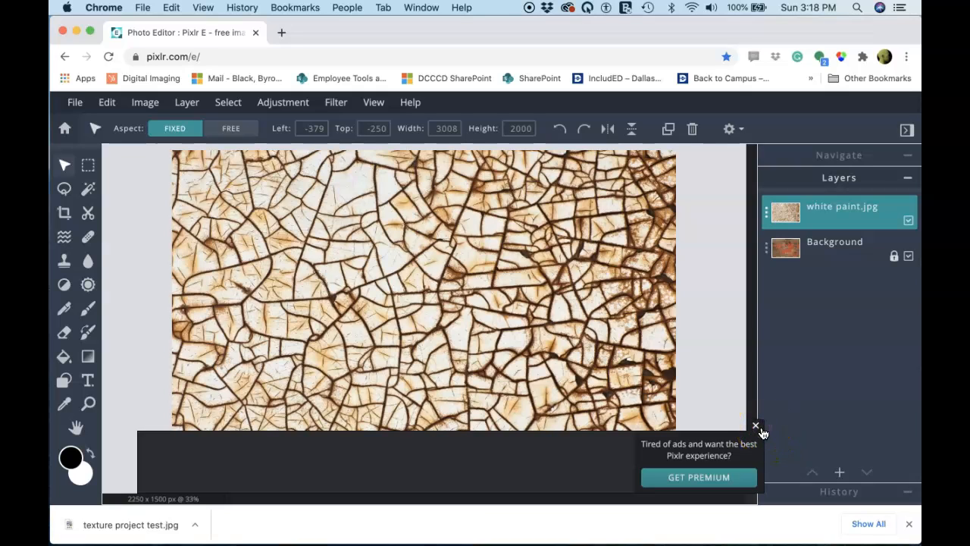
click(759, 428)
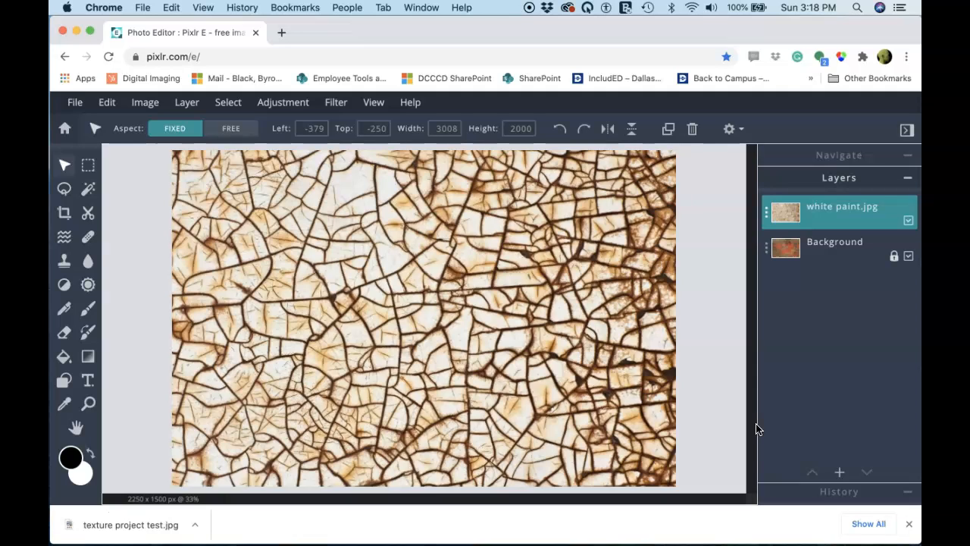
- Toggle the white paint.jpg layer's visibility off and on to compare it with the background beneath
click(831, 221)
click(908, 222)
click(908, 221)
click(908, 221)
click(908, 221)
- Scale the white paint.jpg layer proportionally to about 2368 × 1574 px so it slightly overlaps the canvas on all sides
key(super+minus)
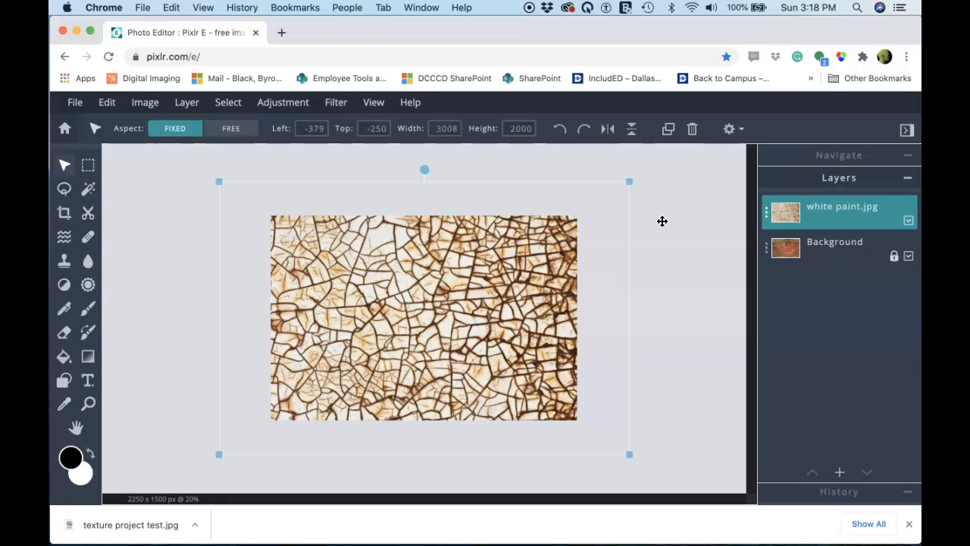
click(662, 221)
drag(629, 180, 587, 206)
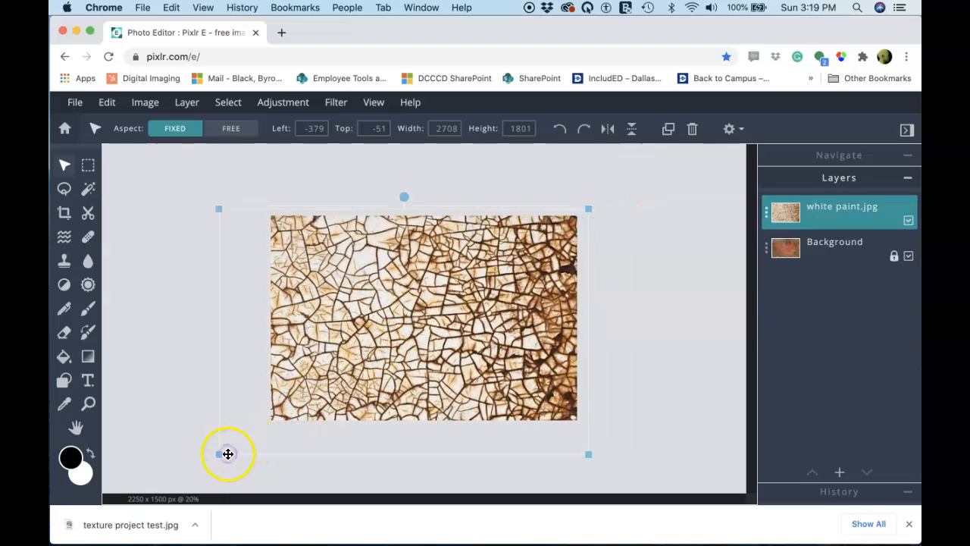
drag(221, 454, 266, 426)
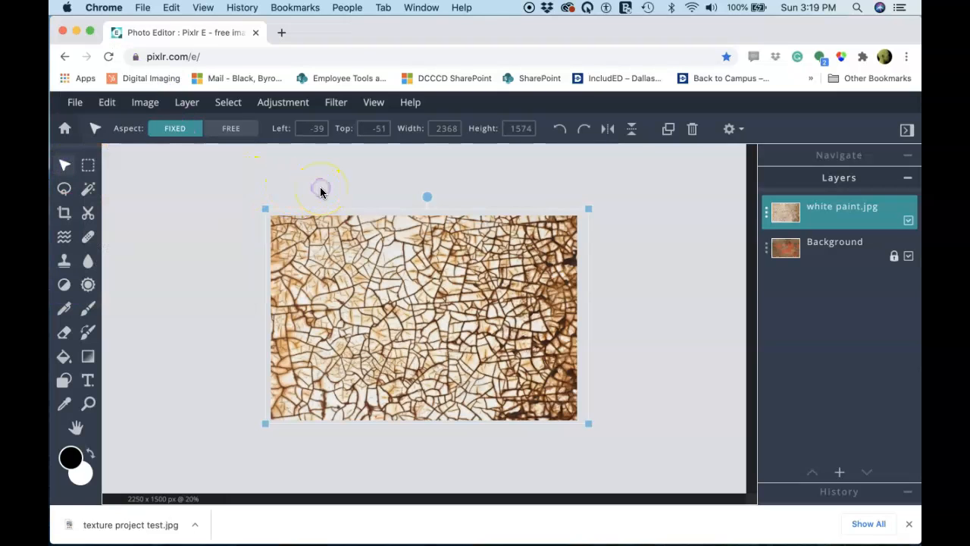
click(469, 206)
key(super+plus)
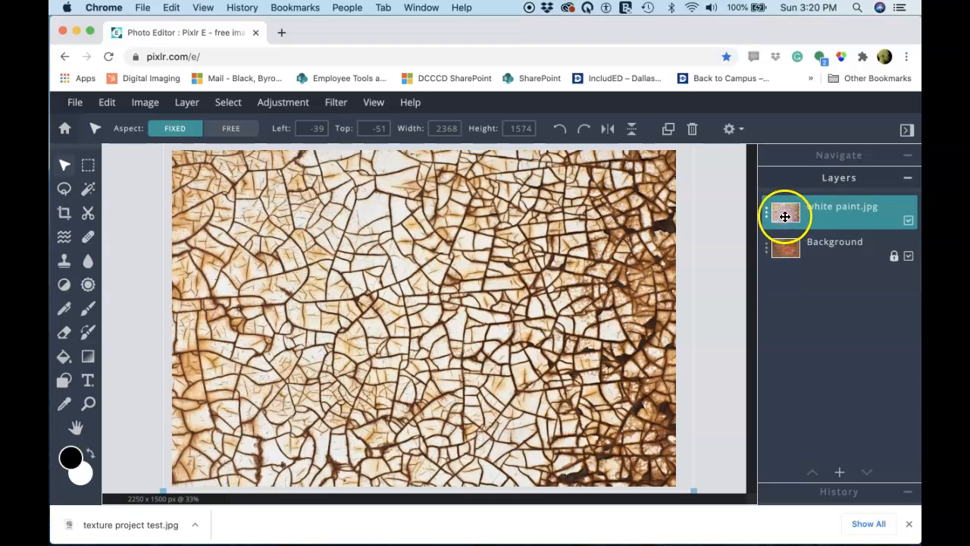
- Hide and show the resized white paint.jpg layer to check how it covers the background
click(908, 220)
click(908, 221)
click(907, 221)
click(908, 221)
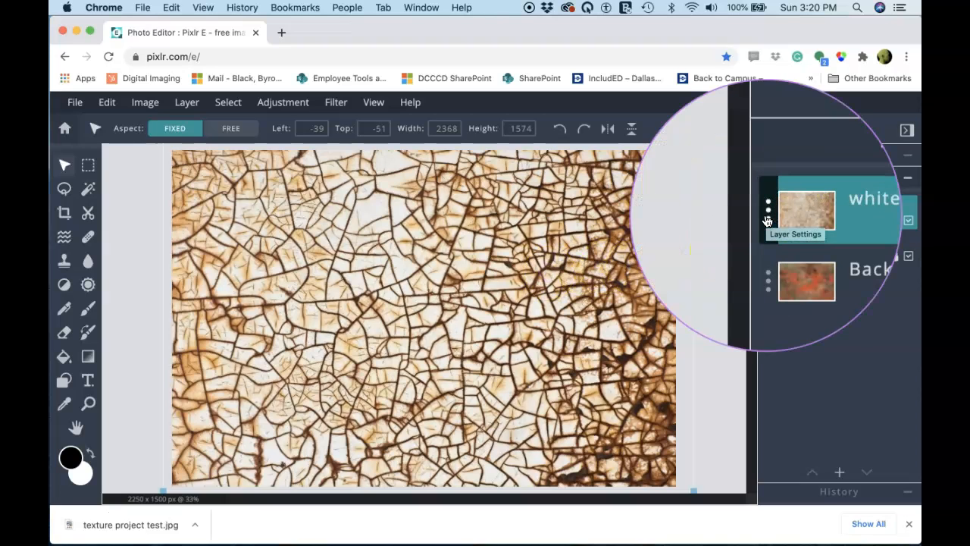
- Set the white paint.jpg layer's blend mode to Multiply and close its layer settings
mouse_move(767, 220)
mouse_down()
mouse_move(763, 250)
mouse_move(765, 217)
mouse_up()
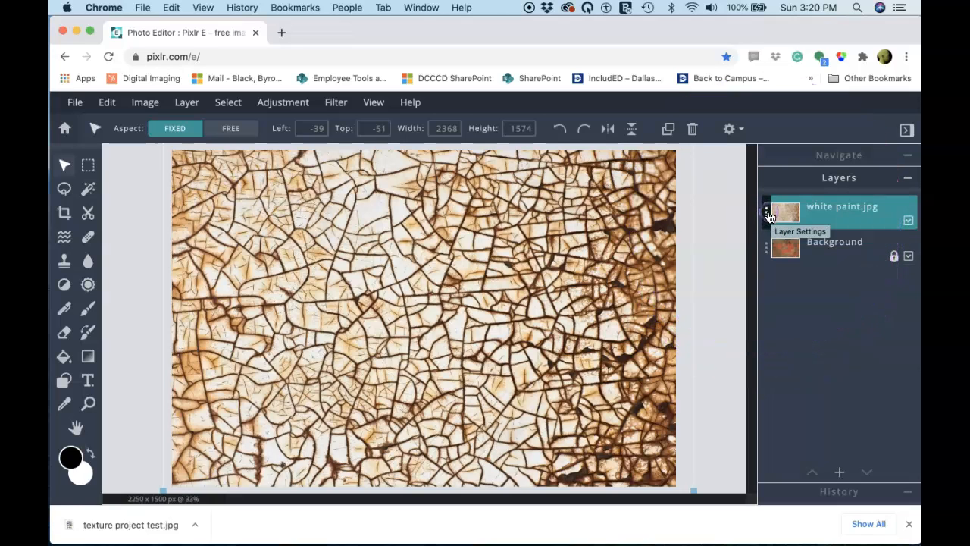
click(767, 217)
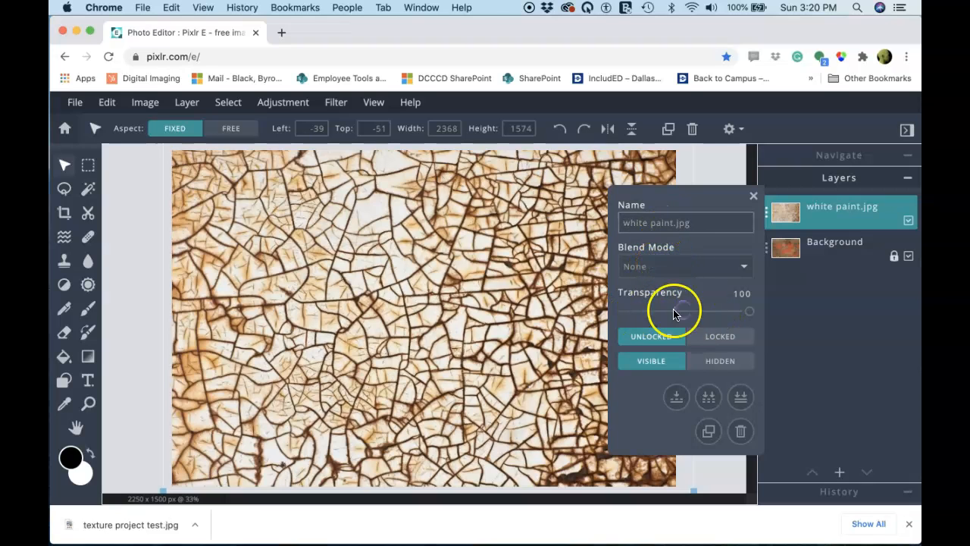
mouse_move(749, 311)
mouse_down()
mouse_move(676, 315)
mouse_move(751, 310)
mouse_up()
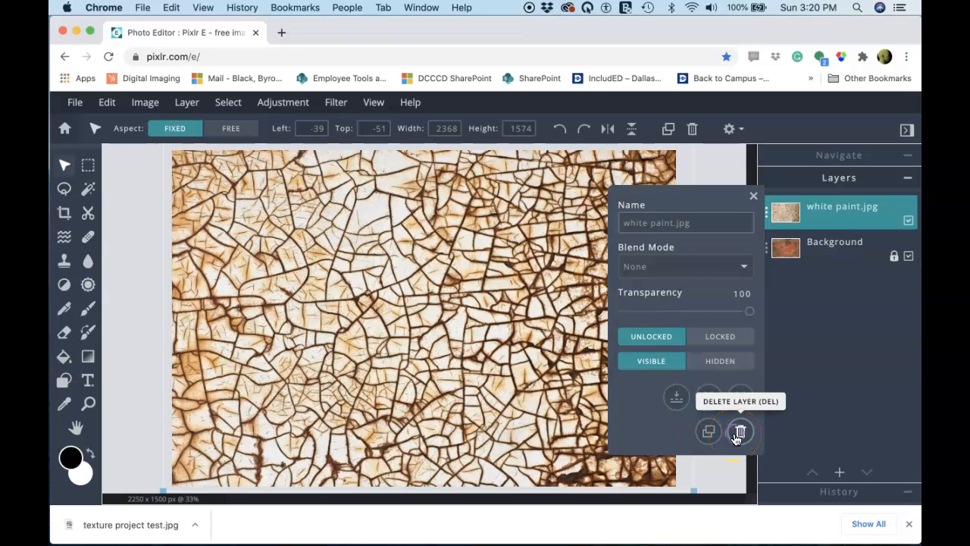
click(742, 274)
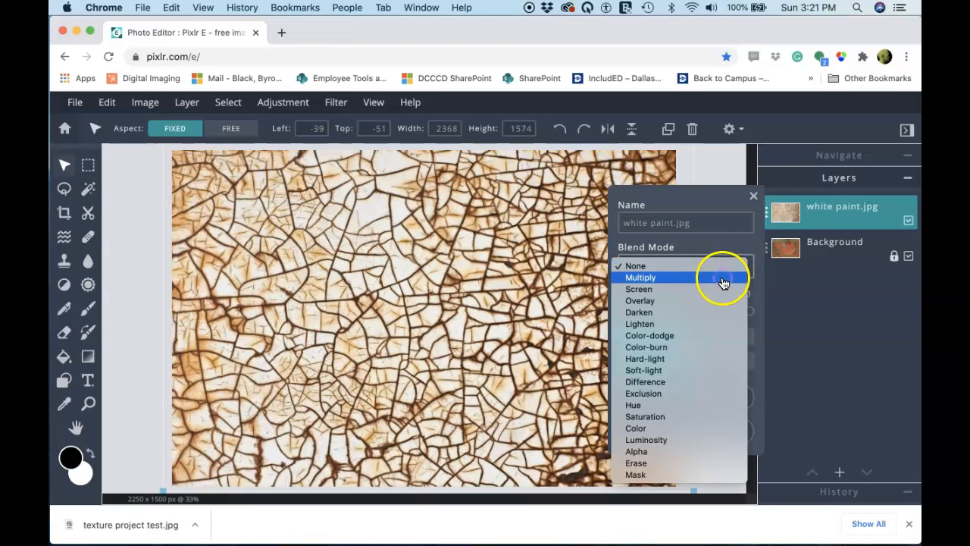
click(723, 282)
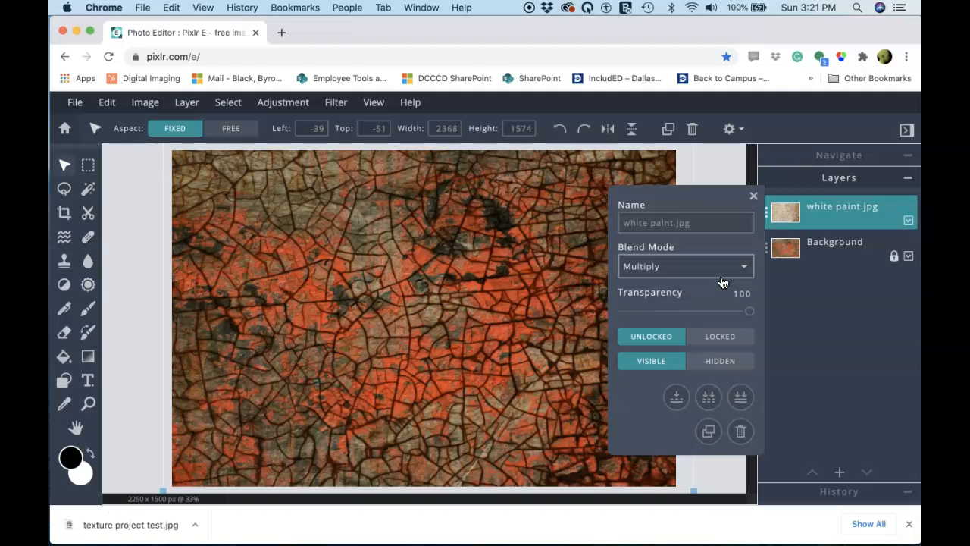
click(754, 196)
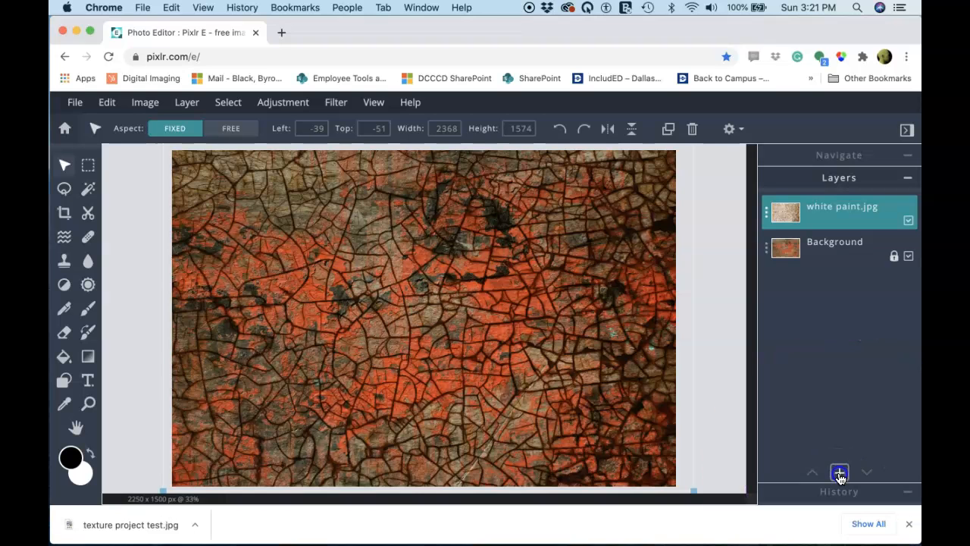
- Add peace.jpg as a new image layer on top of the white paint.jpg layer
click(838, 474)
click(689, 311)
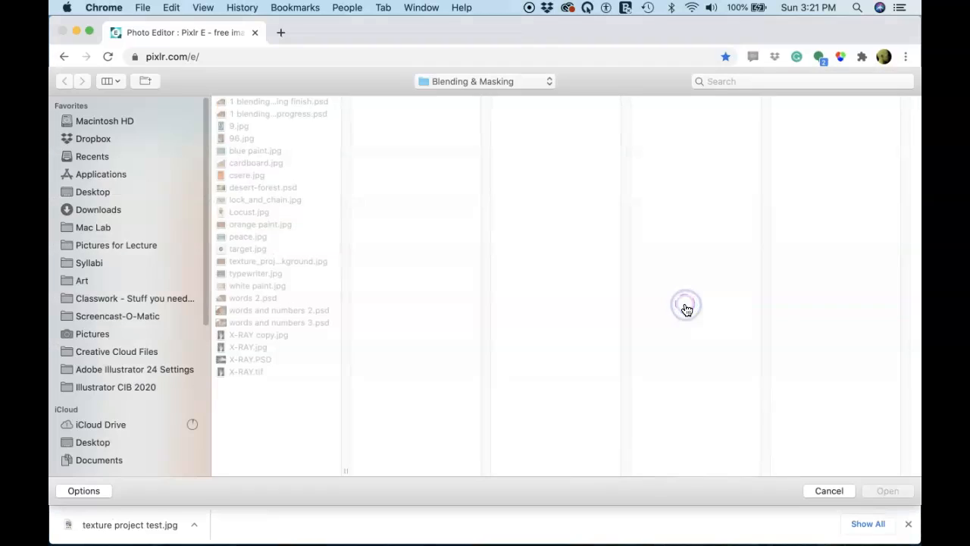
click(247, 237)
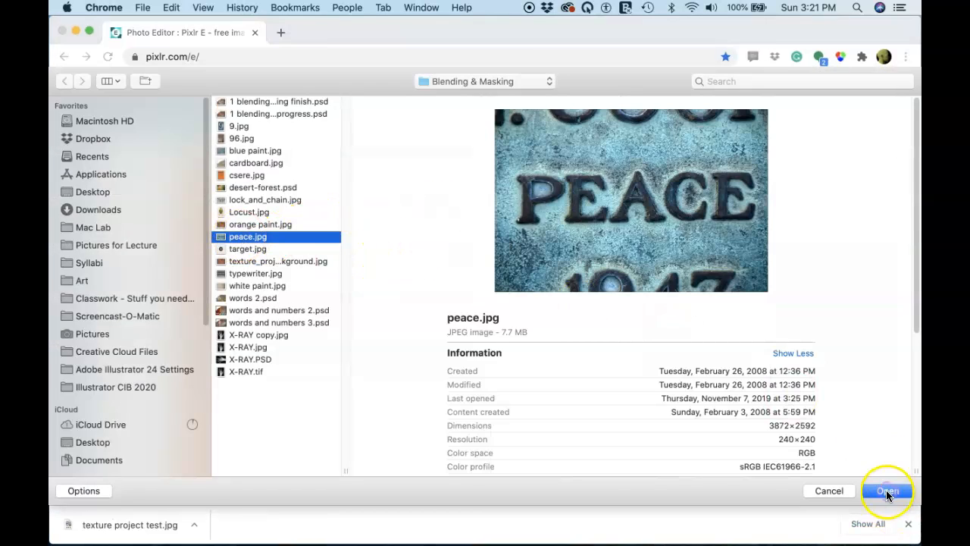
click(888, 490)
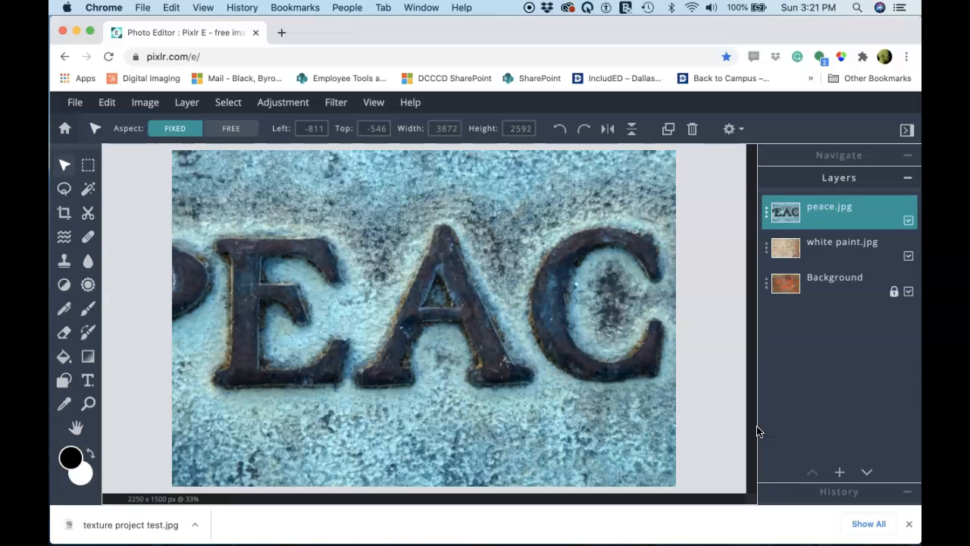
- Scale the peace.jpg layer proportionally to about 1192 × 798 px and place it in the canvas's lower-right area, at about 859, 622
key(super+minus)
key(super+minus)
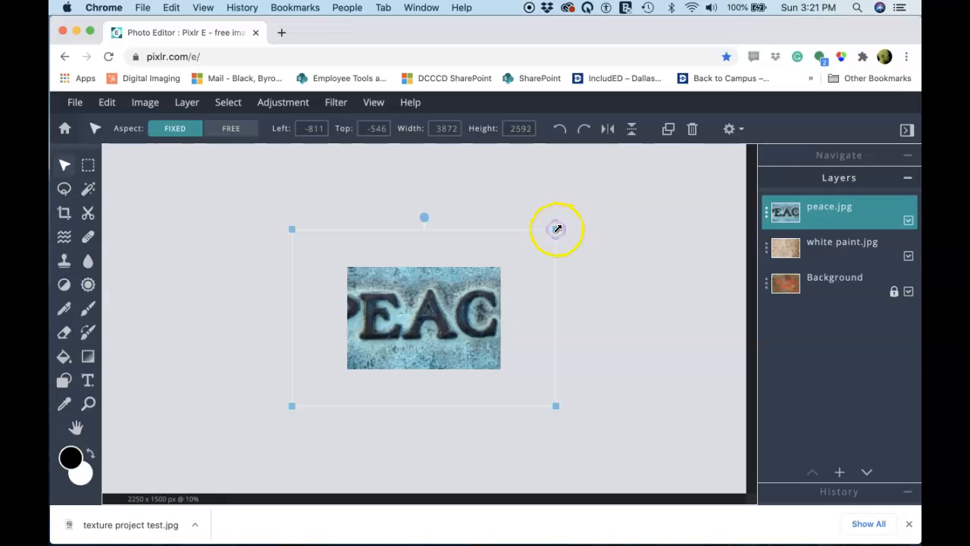
drag(555, 229, 509, 261)
drag(289, 408, 372, 352)
drag(420, 309, 429, 331)
drag(376, 297, 422, 327)
drag(458, 356, 436, 344)
drag(398, 309, 437, 334)
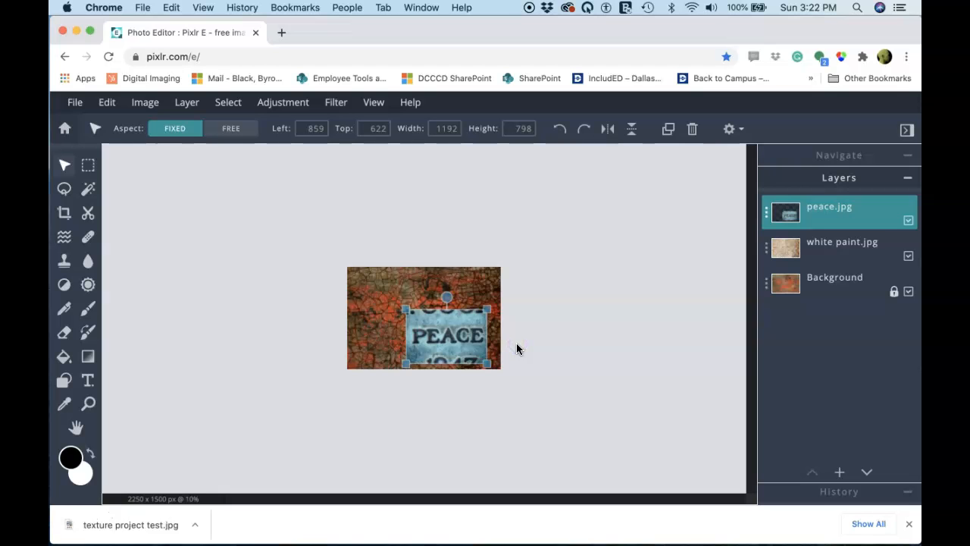
key(super+0)
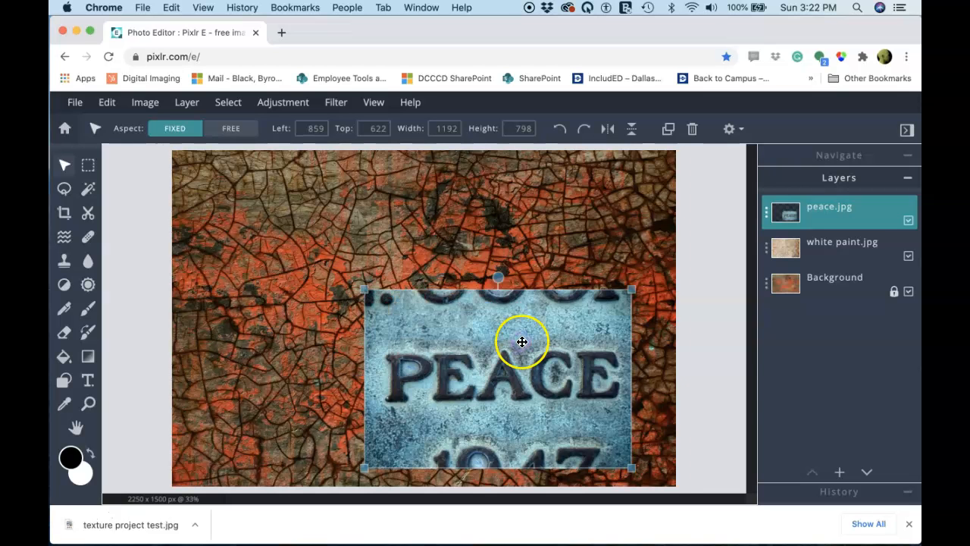
click(765, 384)
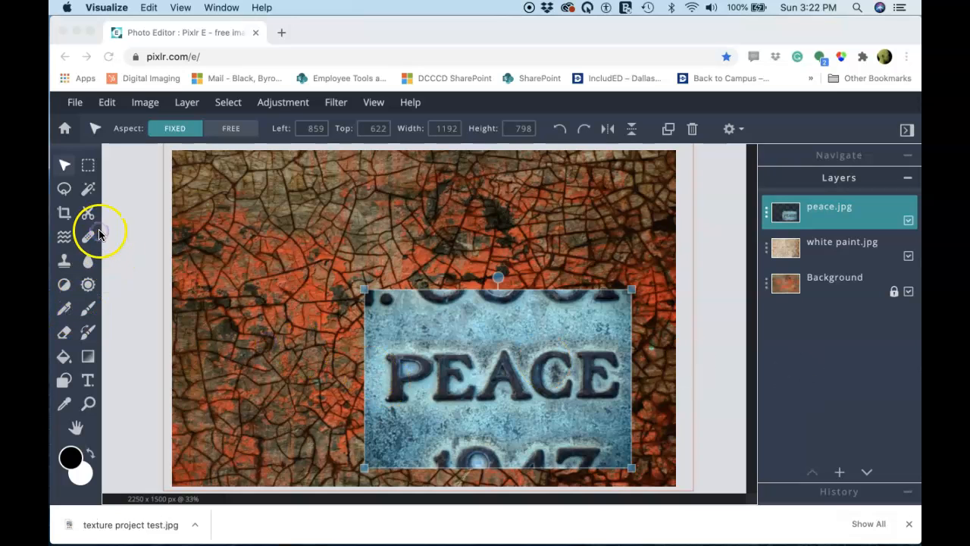
key(ctrl+m)
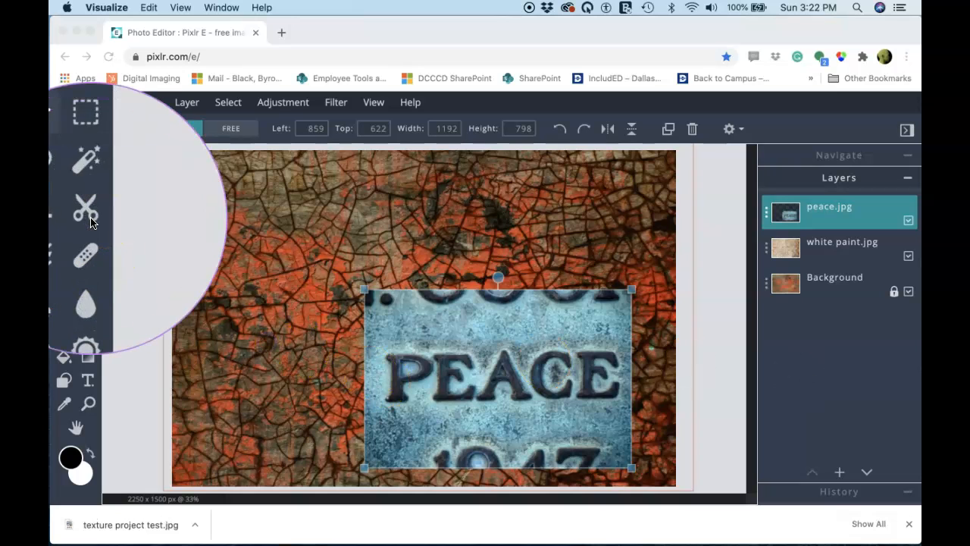
key(ctrl+m)
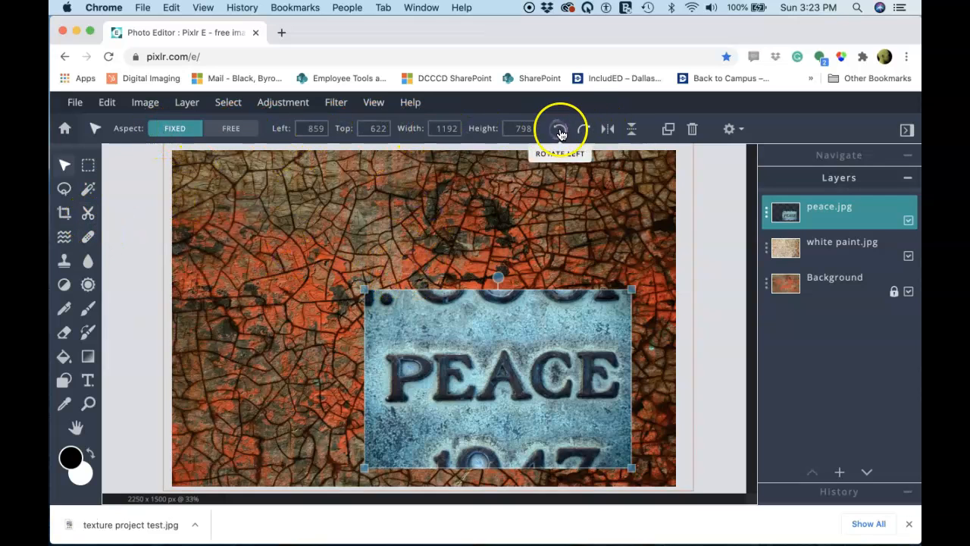
- Cut out the peace.jpg layer with a rectangular shape mask around the middle letters of the word PEACE, keeping the area inside
click(88, 214)
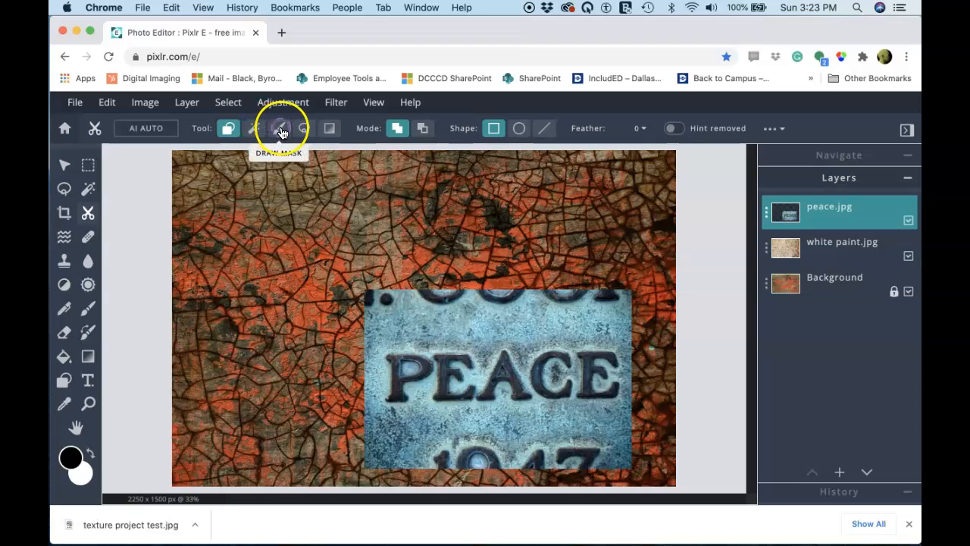
click(228, 135)
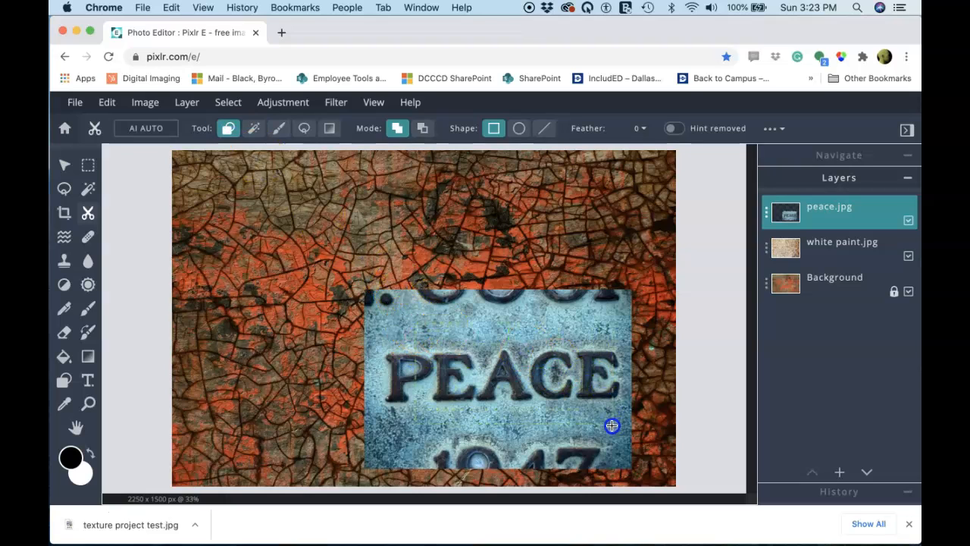
drag(582, 433, 582, 432)
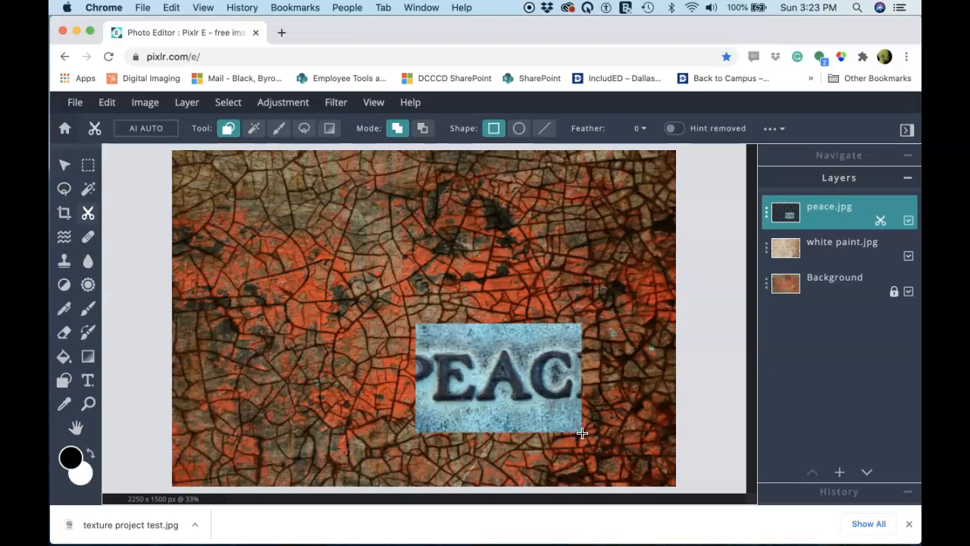
- Undo the rectangular cutout and try removing a rectangle around the middle letters of PEACE from the peace.jpg layer's mask
key(super+z)
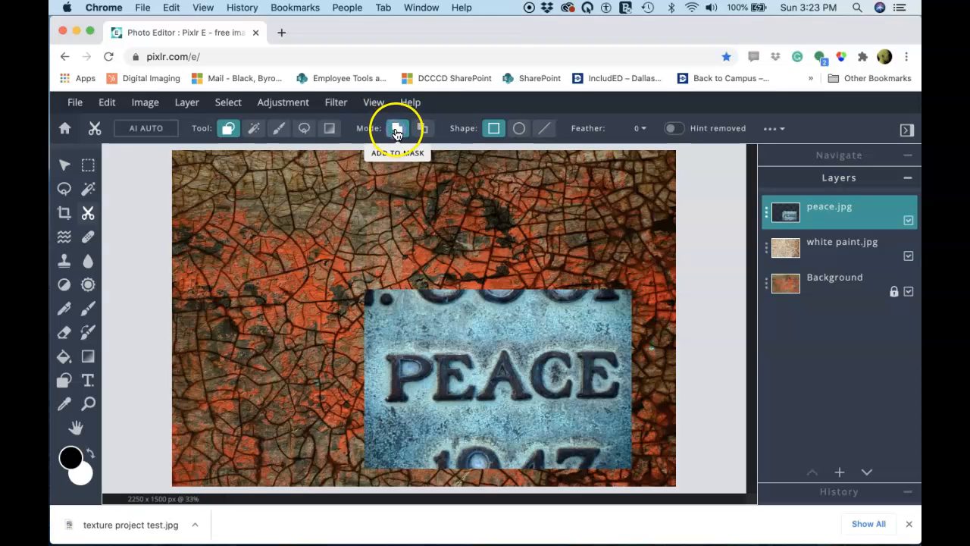
click(424, 132)
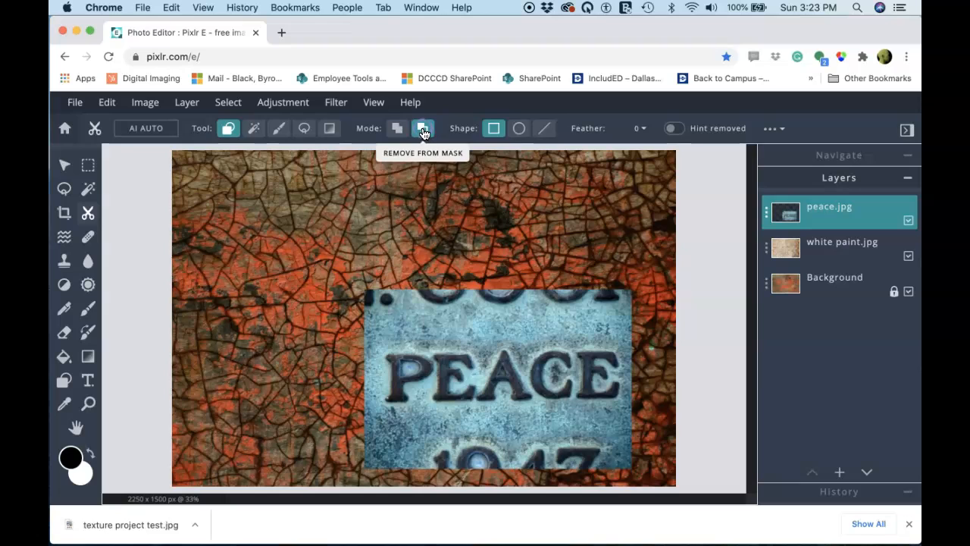
drag(430, 332, 572, 415)
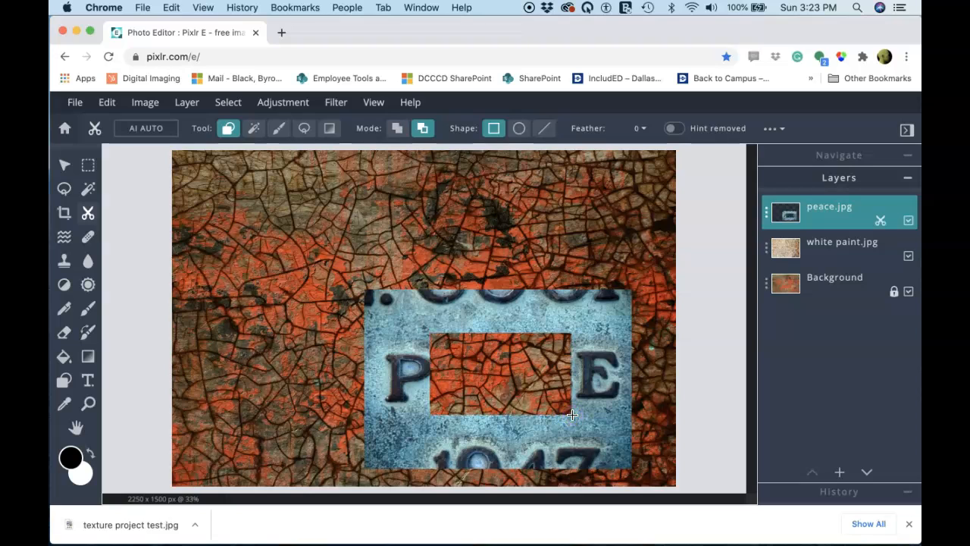
key(super+z)
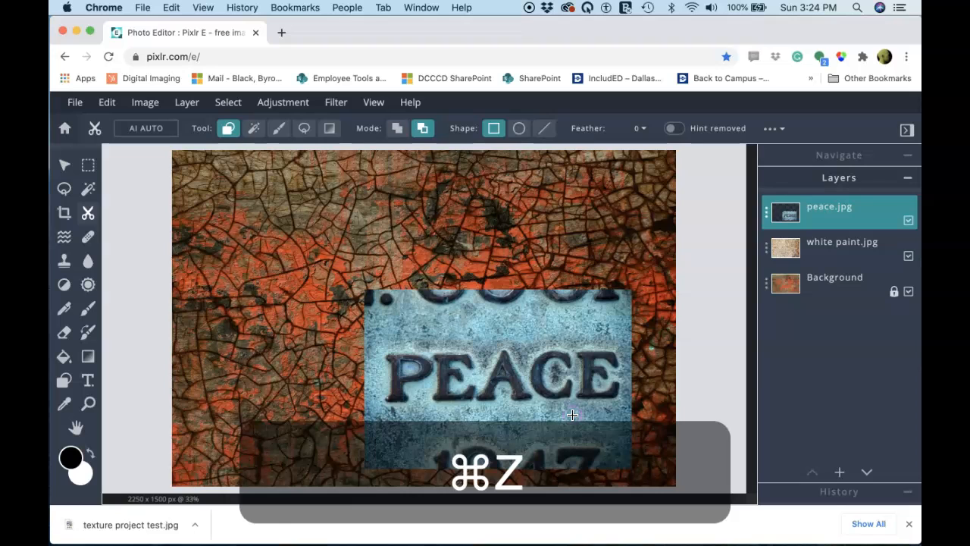
- Try keeping only a rectangle around the middle letters of PEACE with the shape mask in add mode, and undo it
click(397, 141)
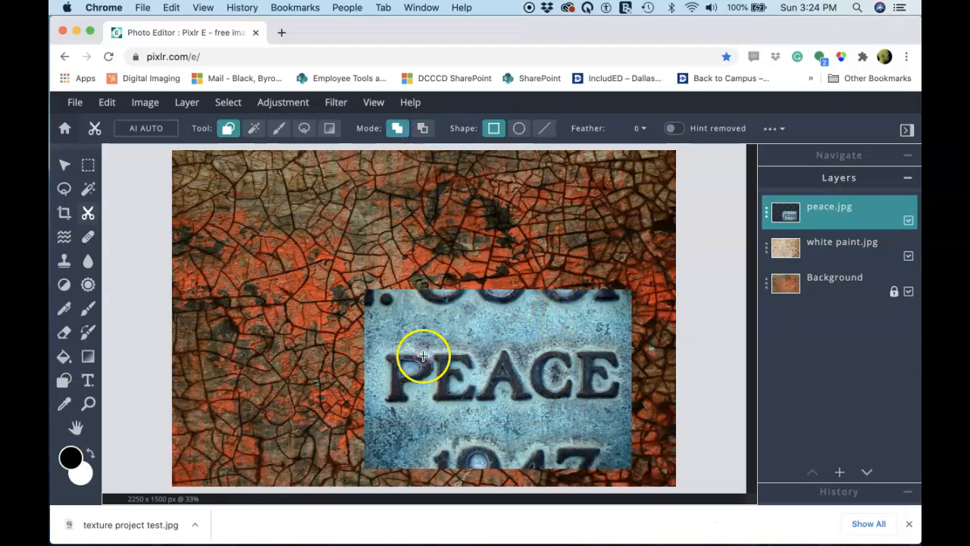
drag(532, 376, 576, 426)
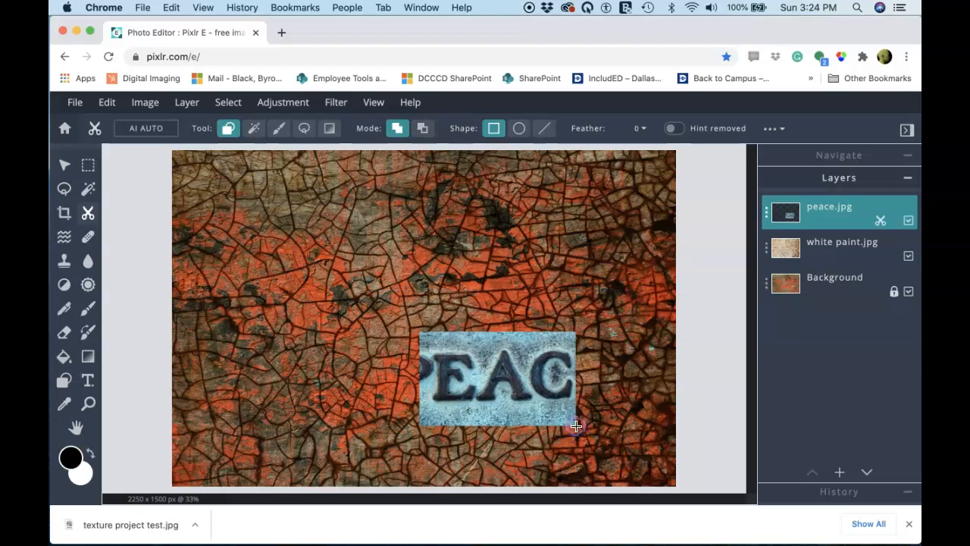
key(super+z)
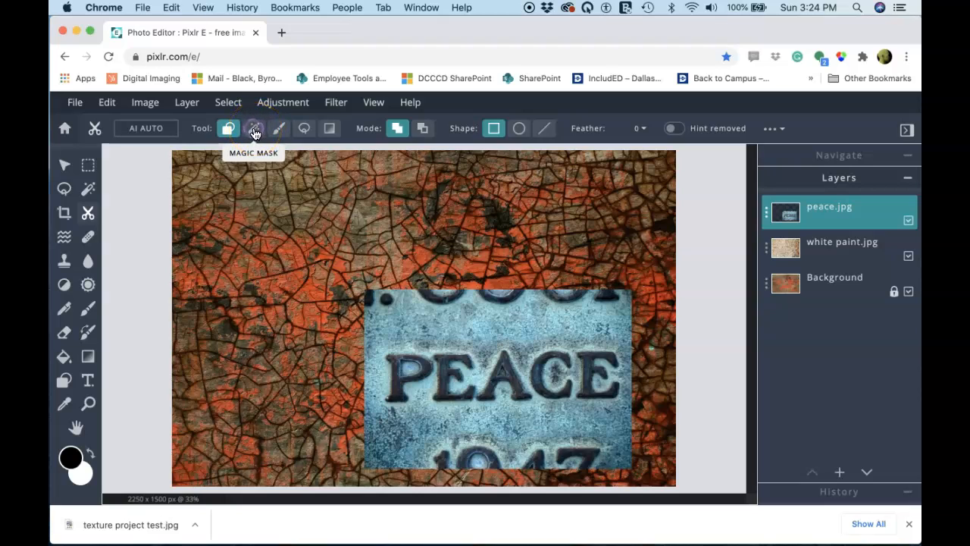
- Try removing a freehand area over the middle of PEACE with the lasso mask, and undo it
click(278, 134)
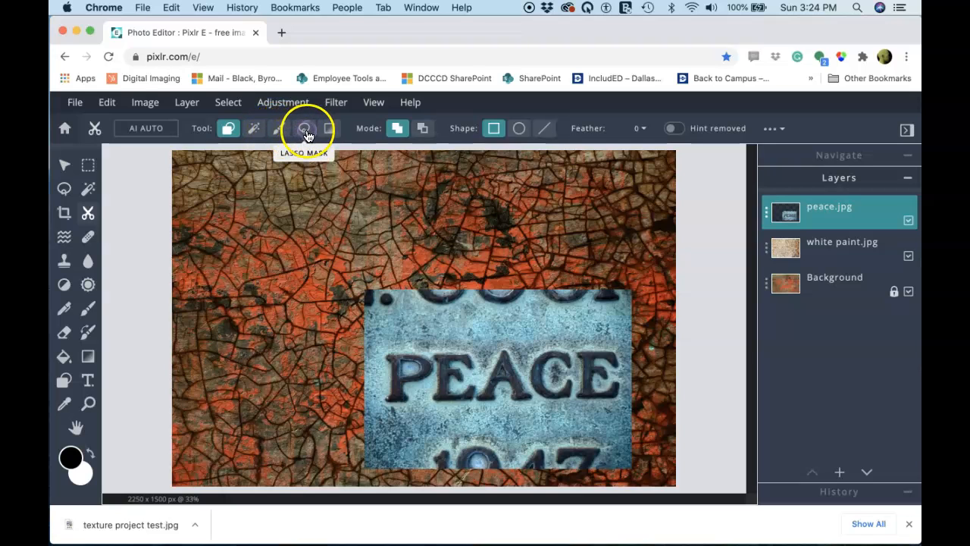
click(304, 129)
mouse_move(508, 329)
mouse_down()
mouse_move(443, 318)
mouse_move(447, 409)
mouse_move(576, 398)
mouse_move(537, 339)
mouse_move(511, 328)
mouse_up()
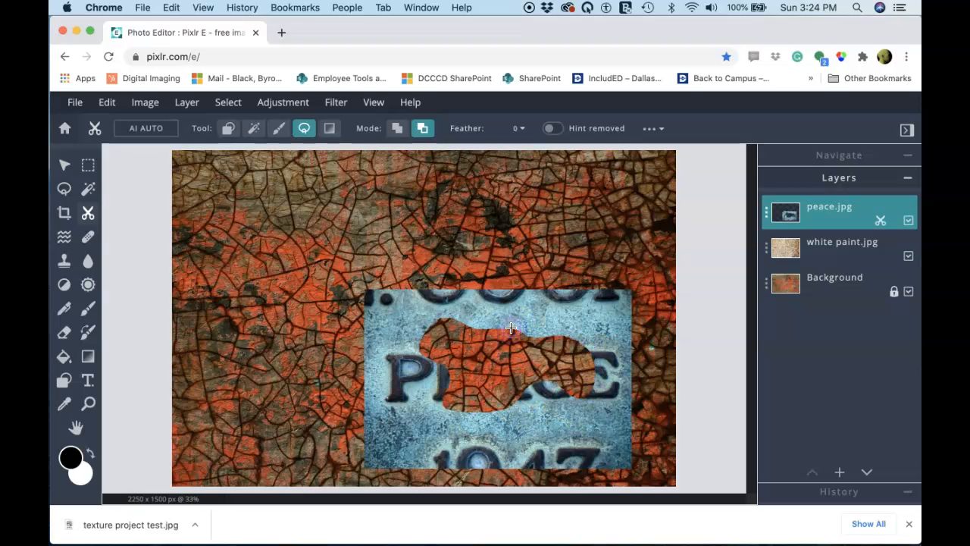
key(cmd+z)
- Try keeping only a freehand area around the PEACE lettering with the lasso mask in add mode, and undo it
click(397, 128)
mouse_move(426, 318)
mouse_down()
mouse_move(584, 381)
mouse_move(496, 402)
mouse_move(405, 349)
mouse_move(425, 324)
mouse_up()
key(super+z)
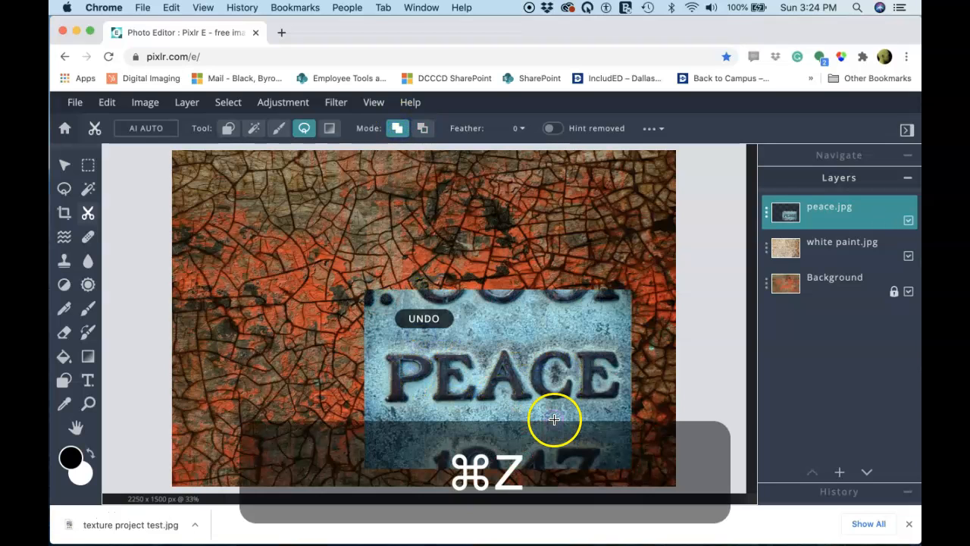
- Try fading out the peace.jpg layer from left to right with a linear gradient mask, and undo it
click(329, 129)
drag(366, 372, 629, 377)
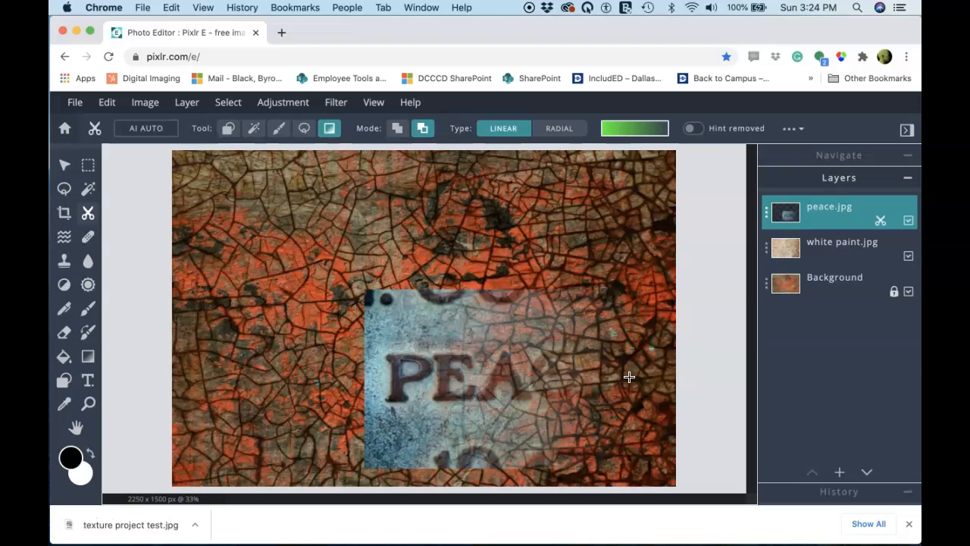
key(super+z)
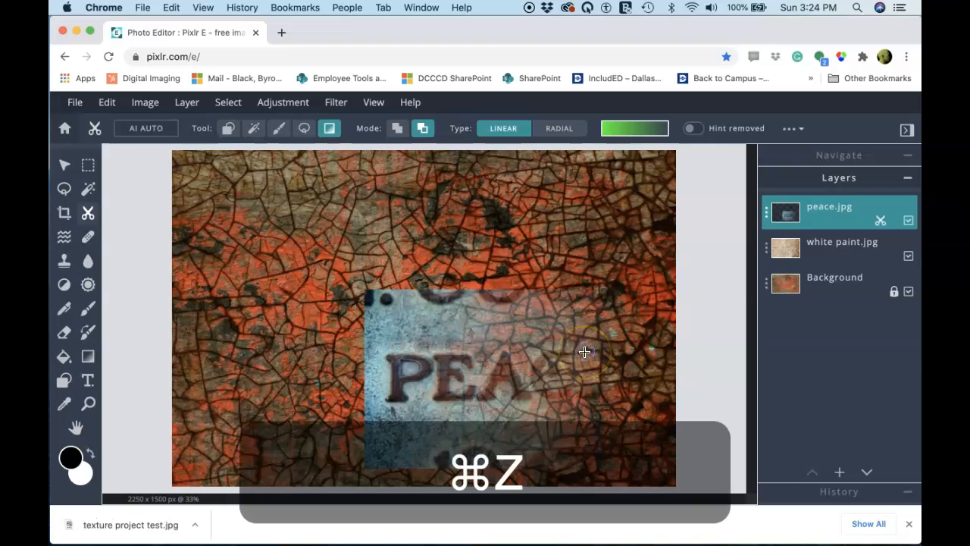
- Switch to the draw mask and set its brush to 409 px size, 58% softness and 20% step
click(278, 133)
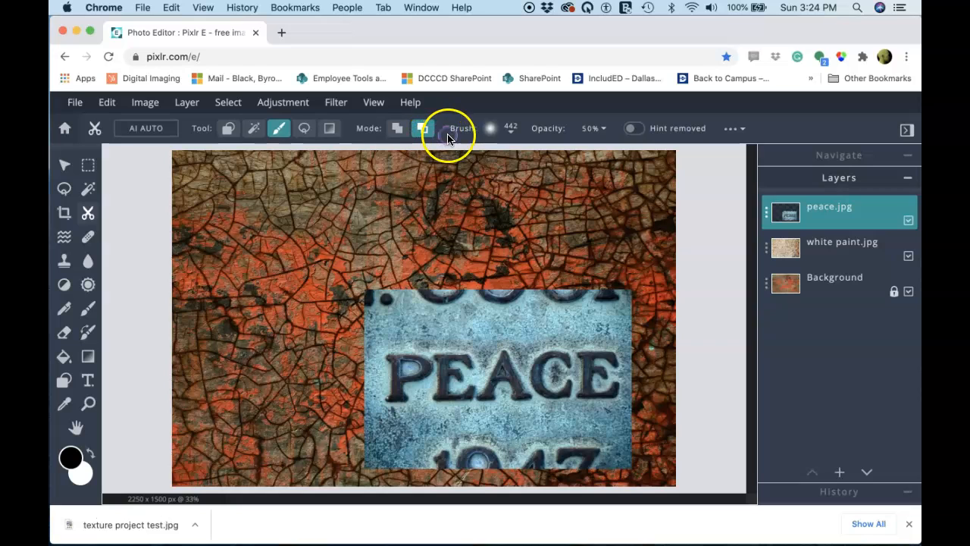
click(512, 132)
mouse_move(550, 178)
mouse_down()
mouse_move(508, 178)
mouse_move(540, 179)
mouse_up()
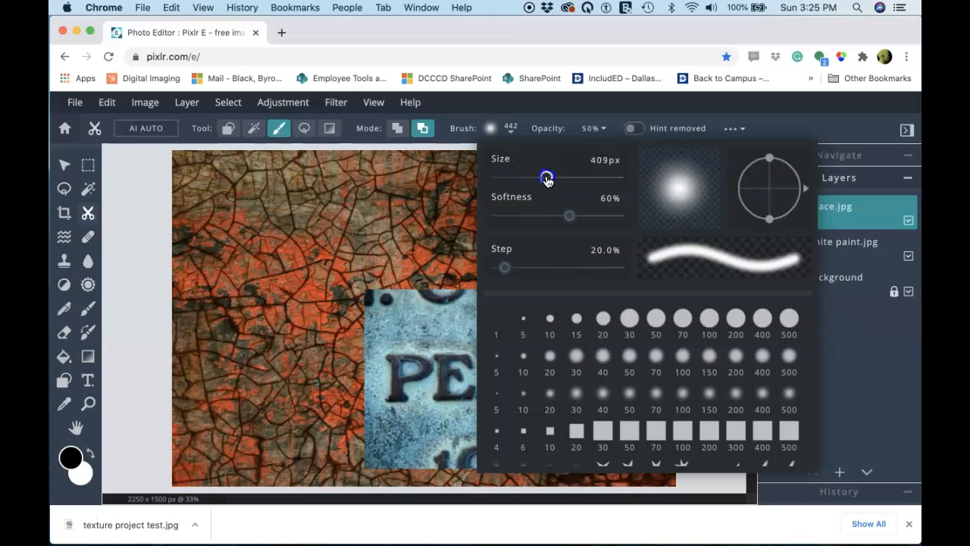
mouse_move(569, 216)
mouse_down()
mouse_move(541, 216)
mouse_move(563, 217)
mouse_up()
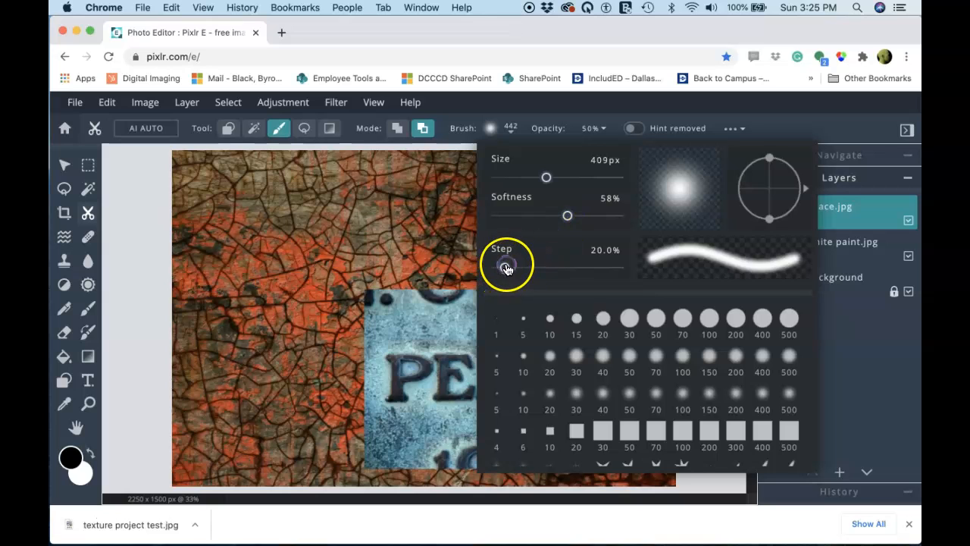
mouse_move(505, 268)
mouse_down()
mouse_move(551, 266)
mouse_move(504, 262)
mouse_up()
drag(505, 269, 506, 269)
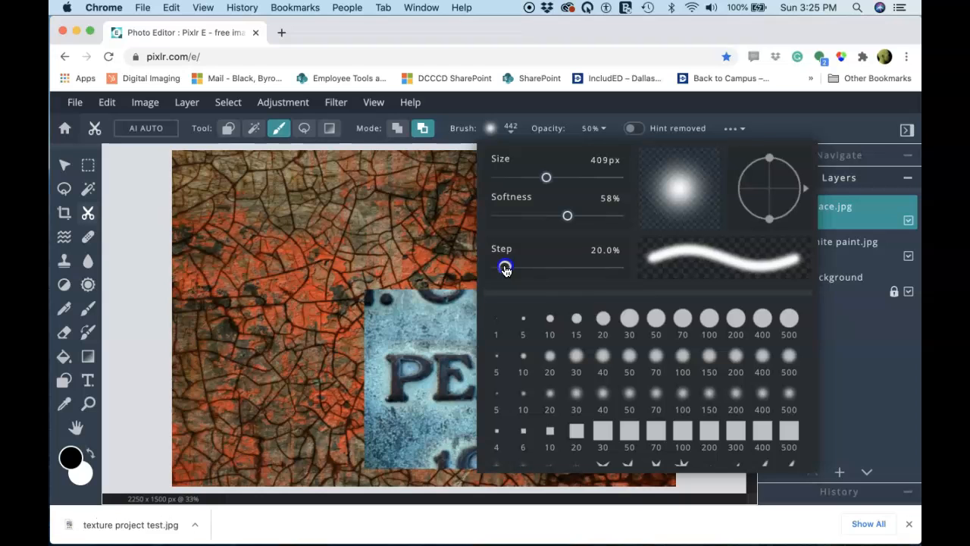
click(581, 201)
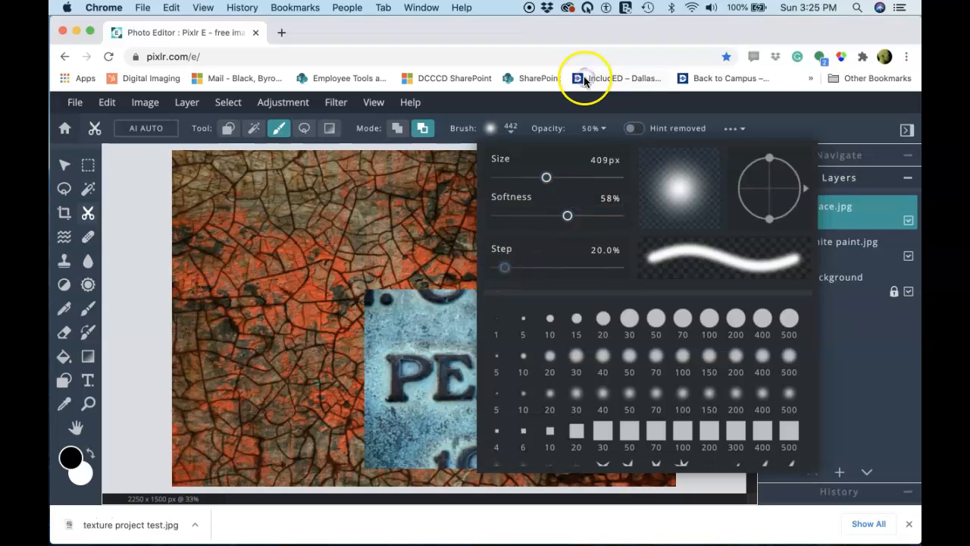
- Set the mask brush opacity to 100%, try brushing away the upper edge of the peace.jpg layer, and undo it
click(596, 129)
click(549, 153)
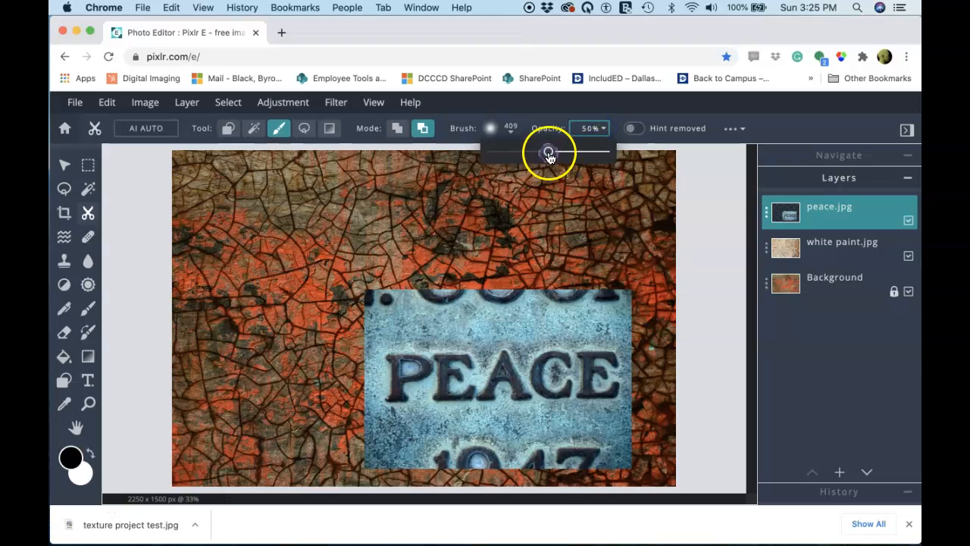
drag(550, 154, 623, 155)
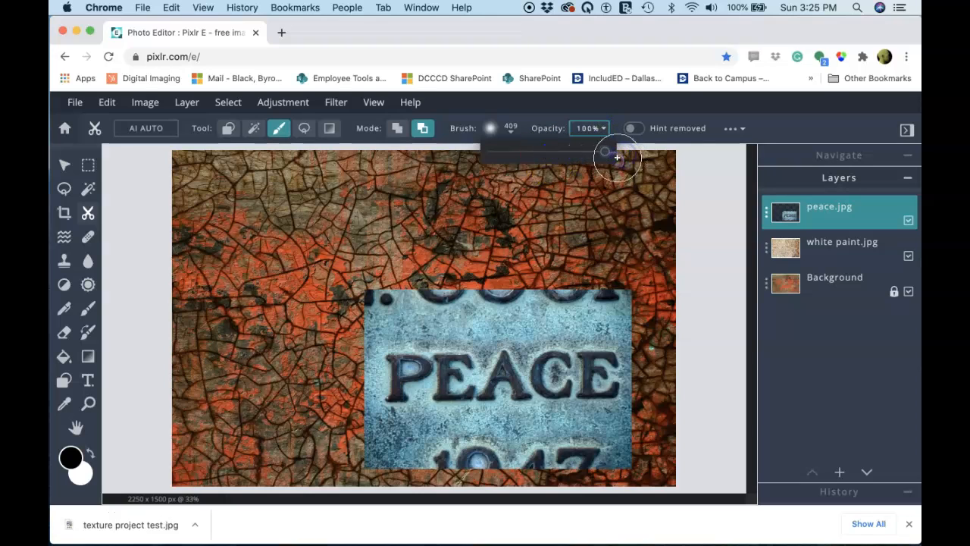
drag(359, 318, 622, 309)
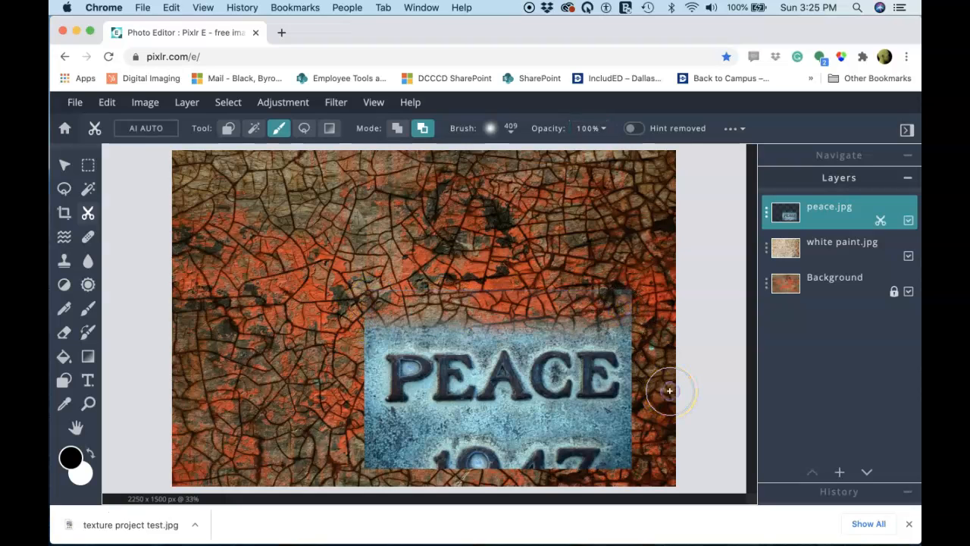
mouse_move(670, 391)
mouse_down()
mouse_move(620, 332)
mouse_move(612, 291)
mouse_up()
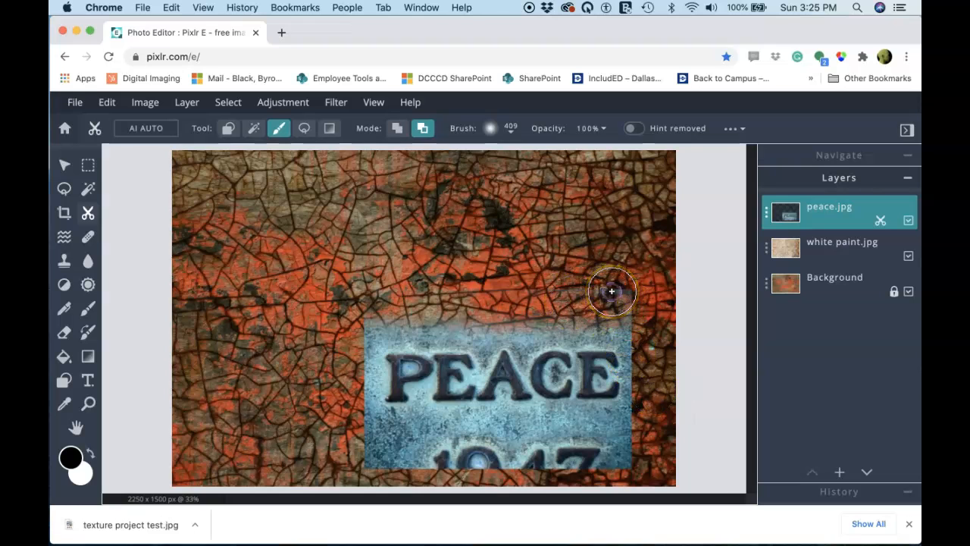
key(super+z)
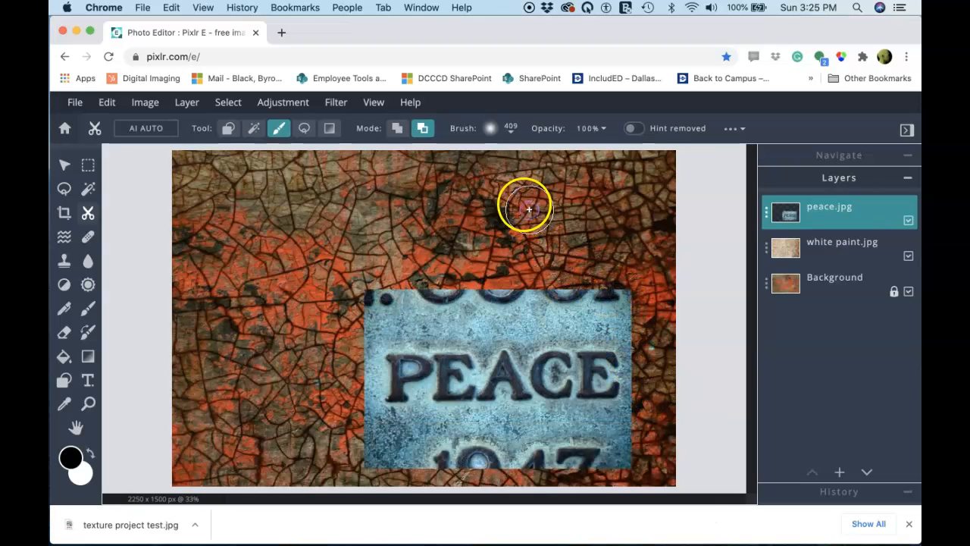
- Set the mask brush softness to 0%, try a hard-edged removal along the peace.jpg layer's upper edge, and undo it
click(510, 129)
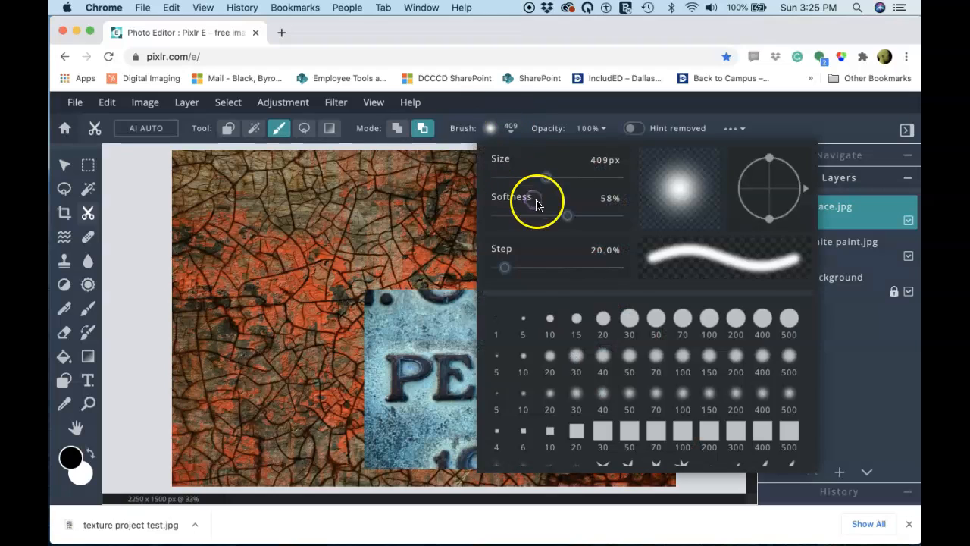
drag(567, 217, 426, 215)
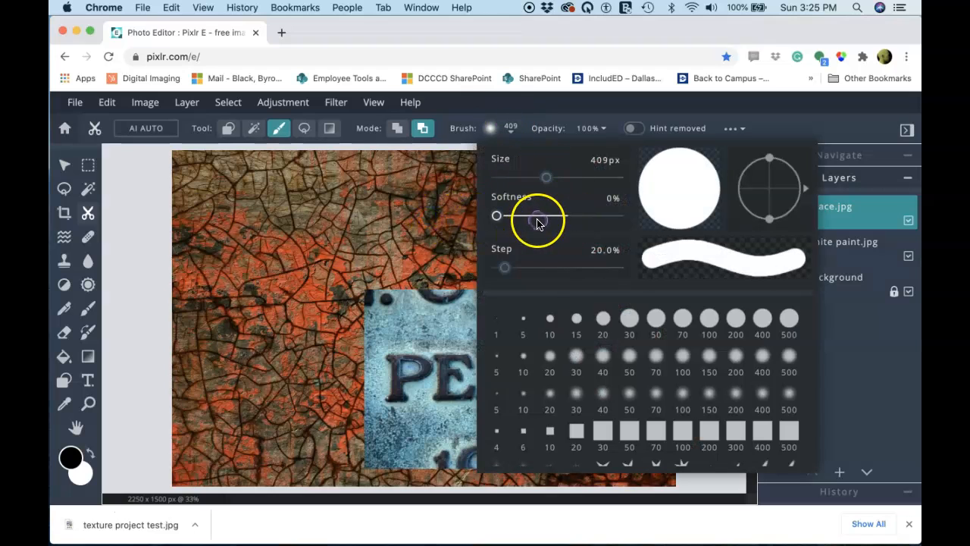
click(419, 308)
drag(366, 291, 629, 294)
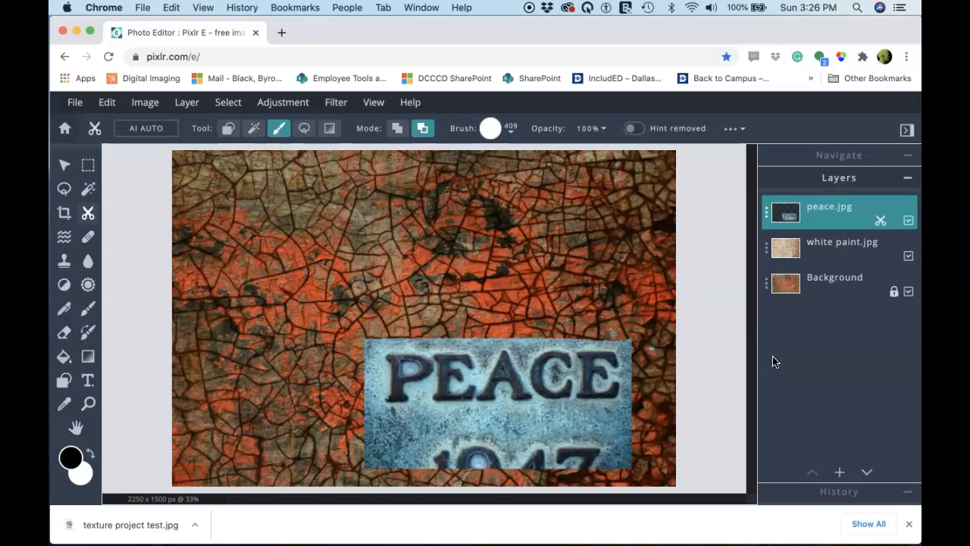
key(super+z)
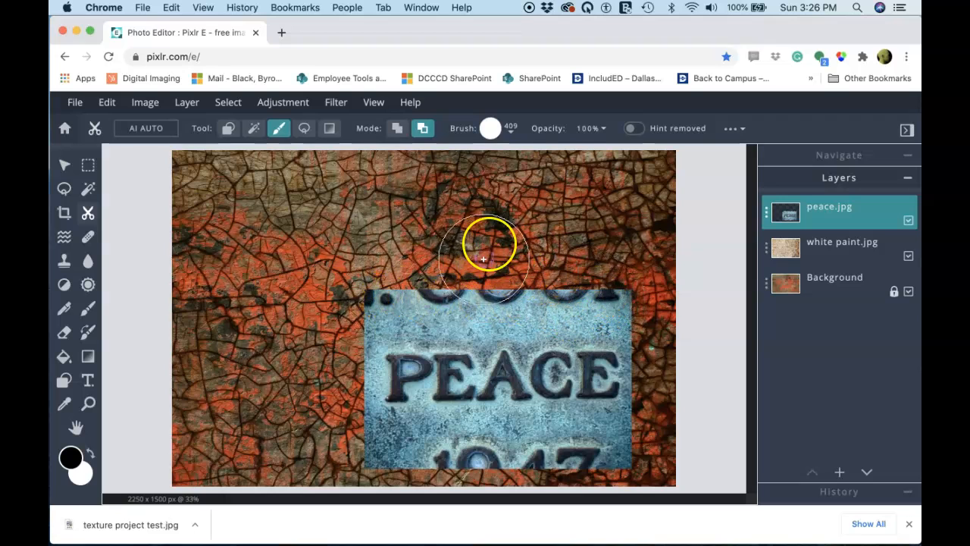
- Set the mask brush softness to 60% and its opacity to 50%
click(503, 131)
drag(504, 215, 568, 222)
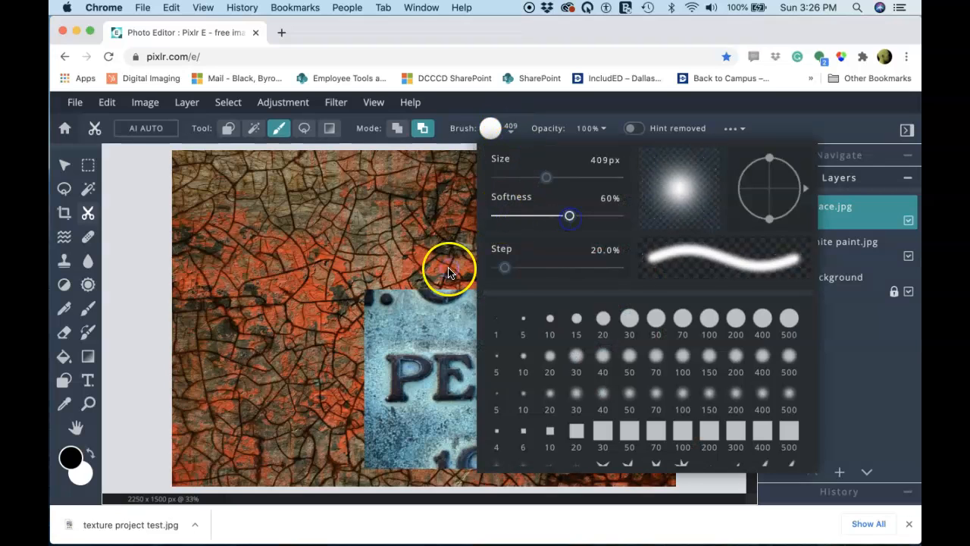
click(429, 297)
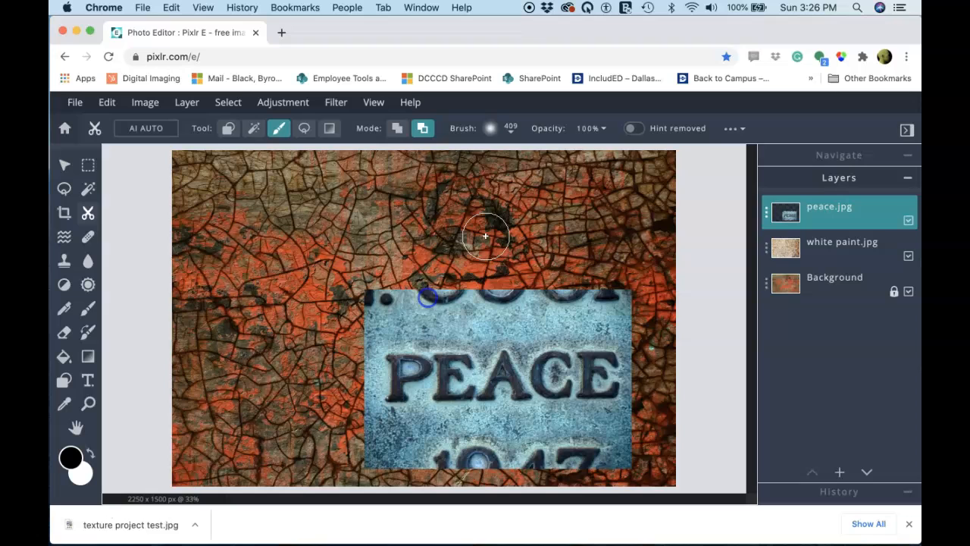
click(590, 128)
drag(605, 156, 561, 156)
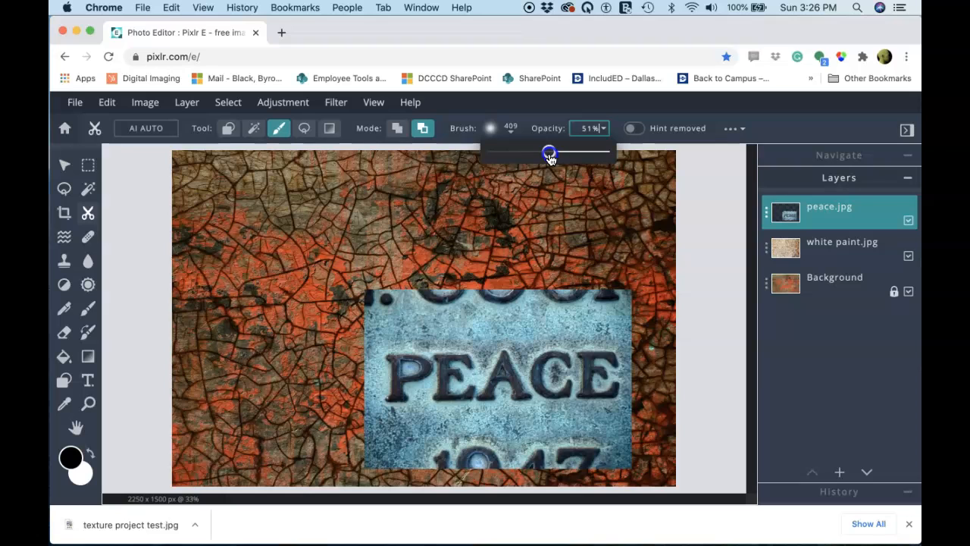
- Brush away all four edges of the peace.jpg layer, leaving only the word PEACE with a soft border
mouse_move(469, 273)
mouse_down()
mouse_move(411, 299)
mouse_move(372, 288)
mouse_move(628, 281)
mouse_move(361, 285)
mouse_move(427, 299)
mouse_move(631, 300)
mouse_move(645, 310)
mouse_move(470, 290)
mouse_move(340, 310)
mouse_up()
drag(624, 295, 637, 458)
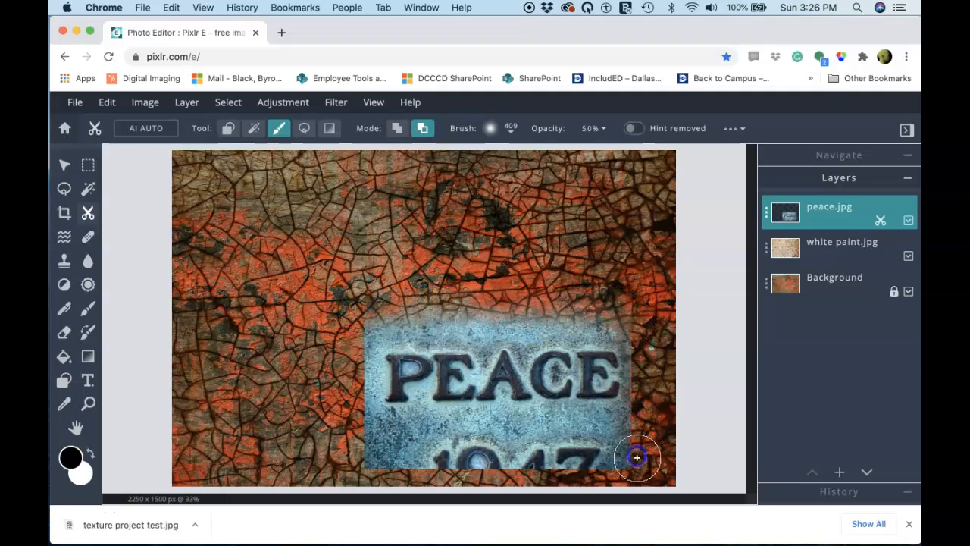
mouse_move(635, 304)
mouse_down()
mouse_move(626, 487)
mouse_move(636, 358)
mouse_move(623, 466)
mouse_move(401, 468)
mouse_up()
mouse_move(339, 469)
mouse_down()
mouse_move(628, 464)
mouse_move(351, 452)
mouse_move(630, 448)
mouse_move(654, 433)
mouse_up()
mouse_move(366, 444)
mouse_down()
mouse_move(365, 300)
mouse_move(358, 408)
mouse_move(373, 454)
mouse_up()
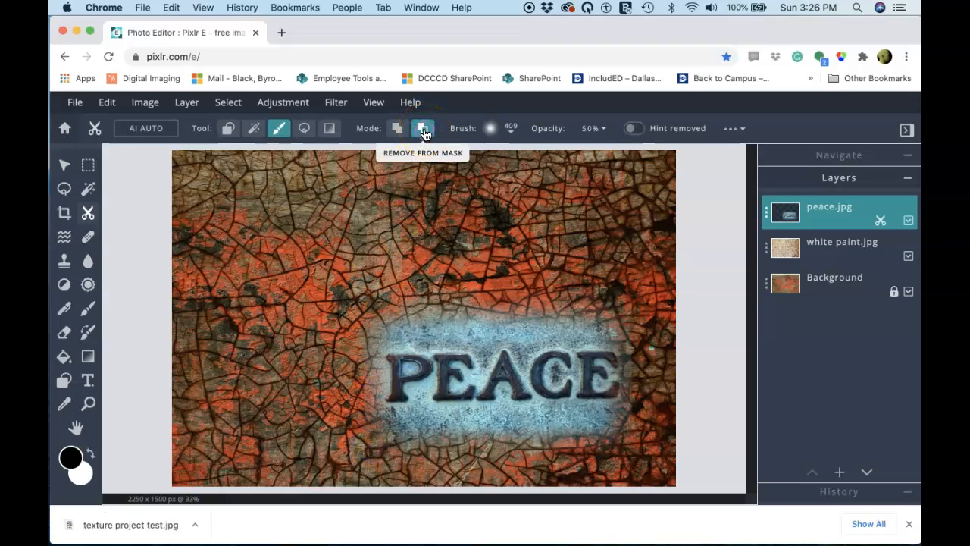
mouse_move(336, 372)
mouse_down()
mouse_move(369, 325)
mouse_move(353, 431)
mouse_up()
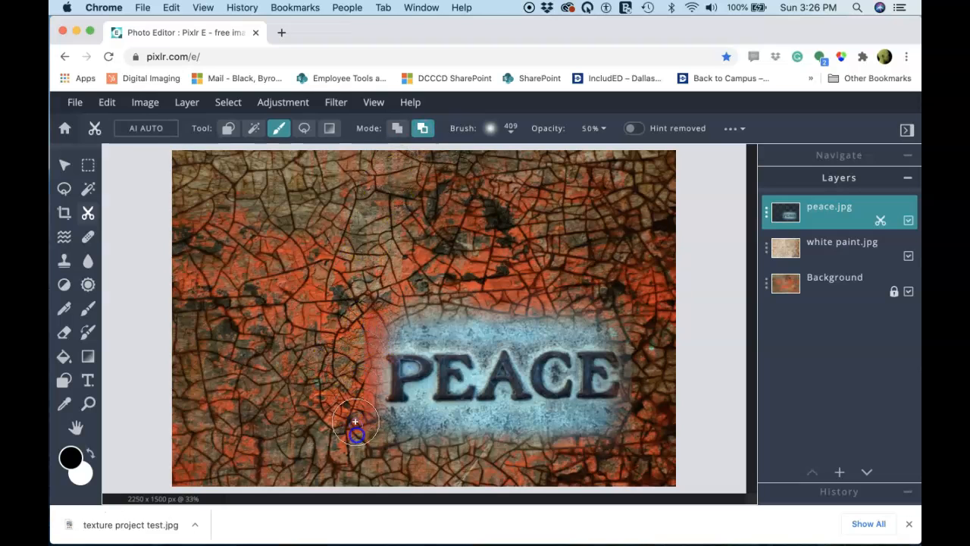
drag(372, 329, 456, 318)
click(687, 276)
- Open the peace.jpg layer's settings and set its blend mode to Multiply
click(823, 275)
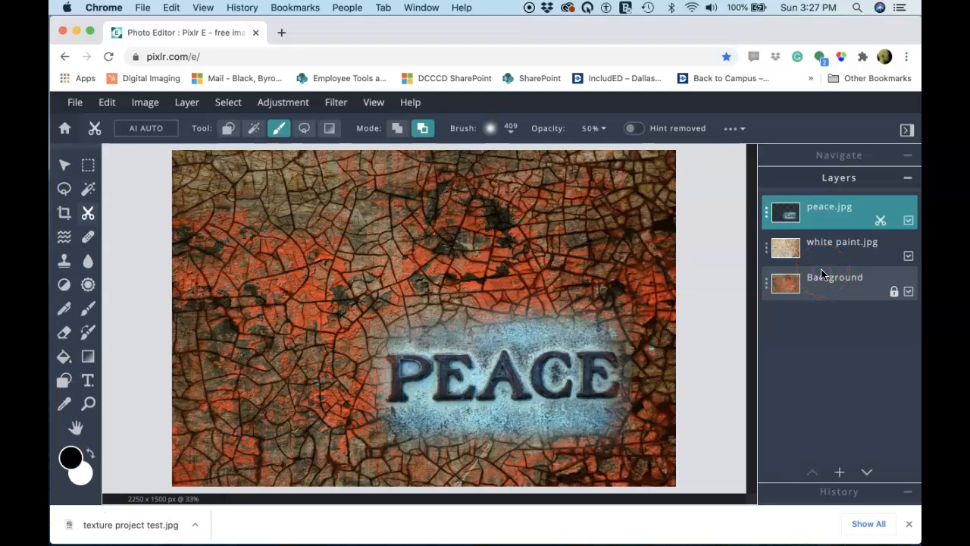
click(766, 215)
click(745, 266)
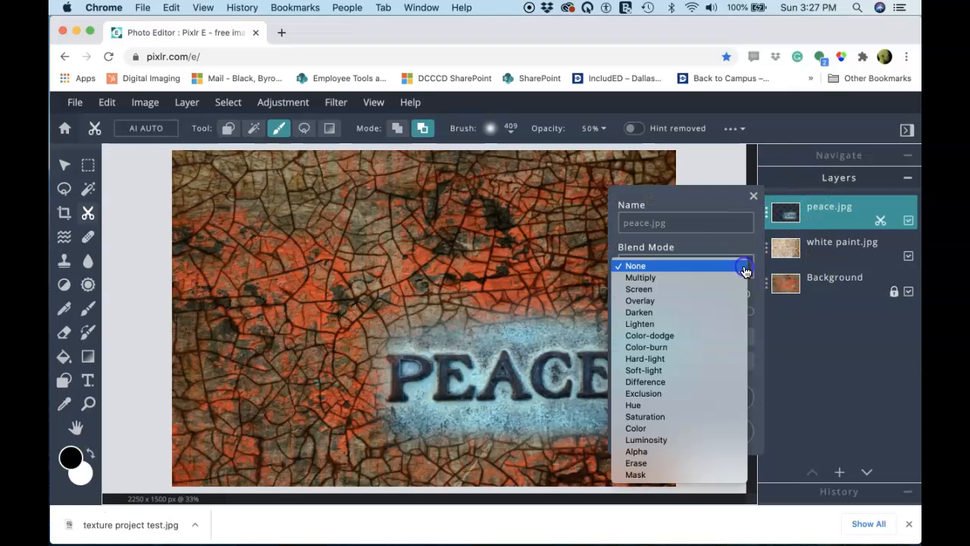
click(724, 286)
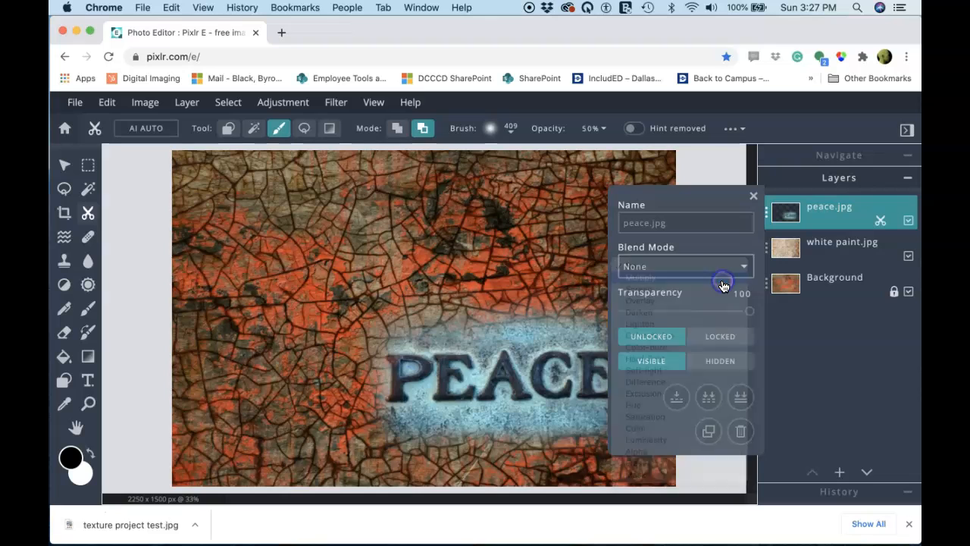
- Try the Screen, Overlay, Darken and Lighten blend modes on the peace.jpg layer
click(747, 269)
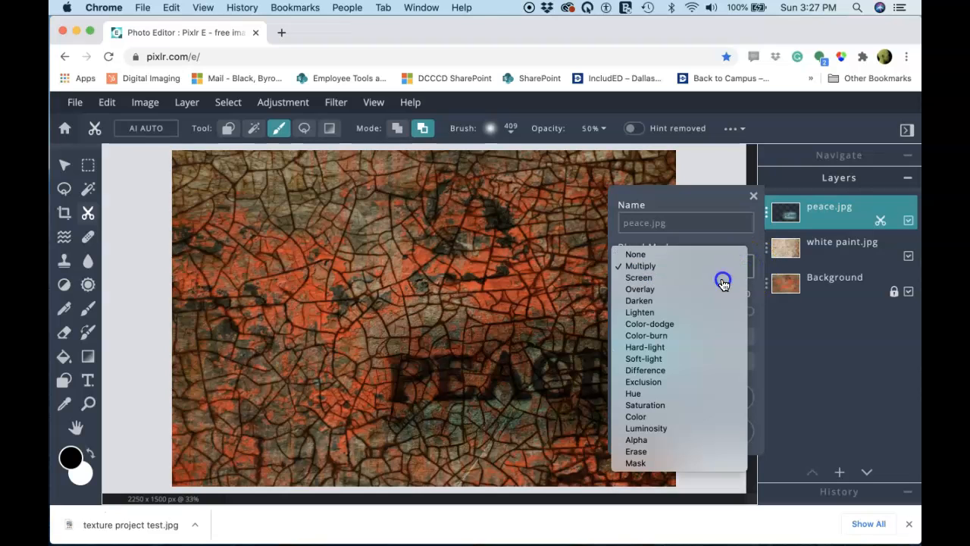
click(723, 278)
click(736, 271)
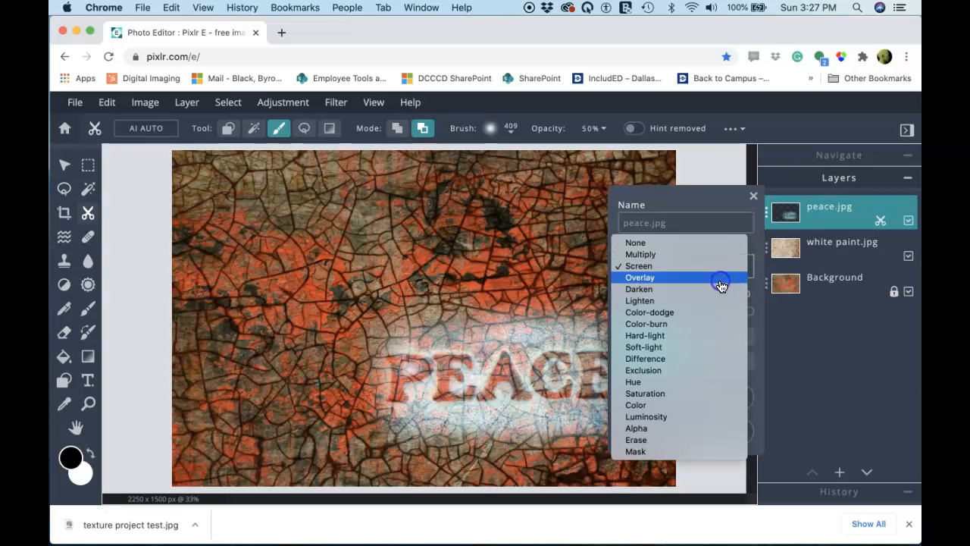
click(725, 279)
click(744, 271)
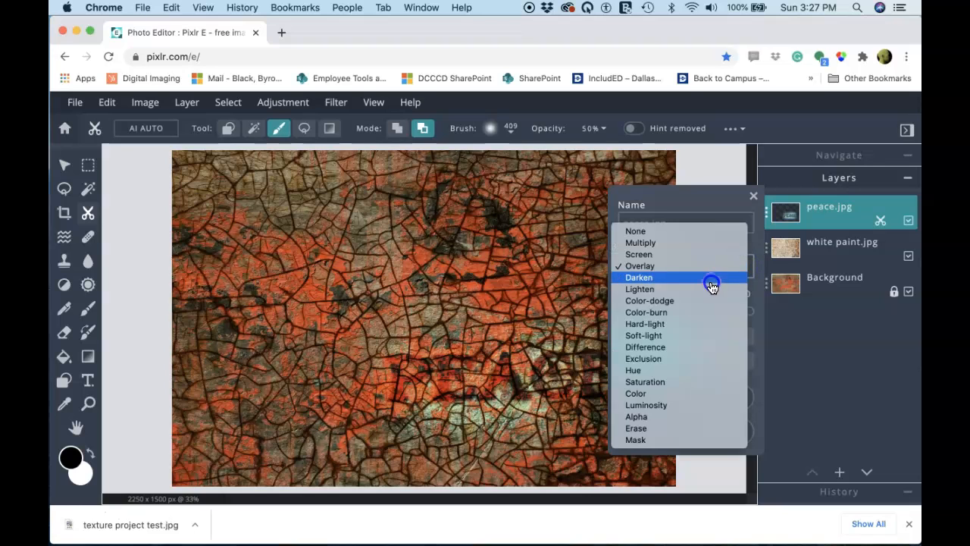
click(712, 285)
click(737, 273)
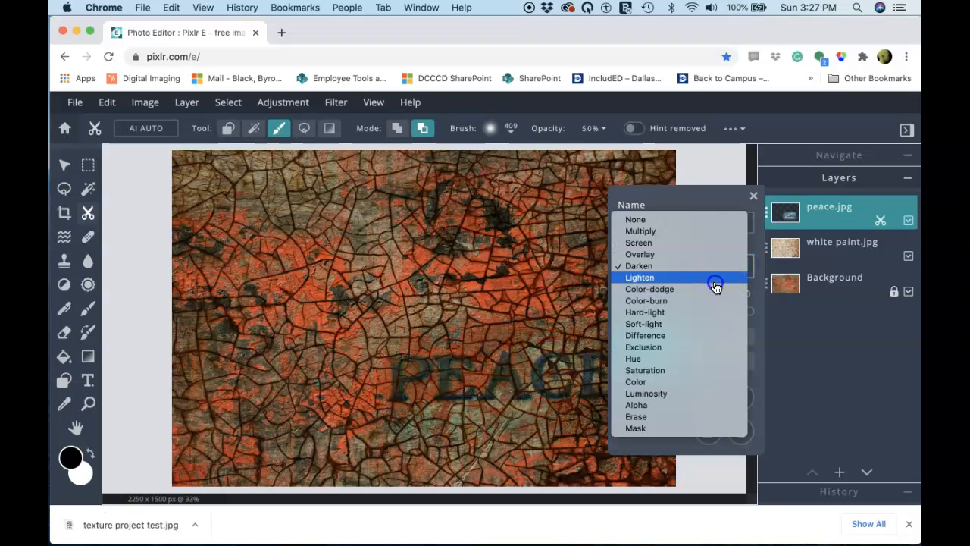
click(716, 286)
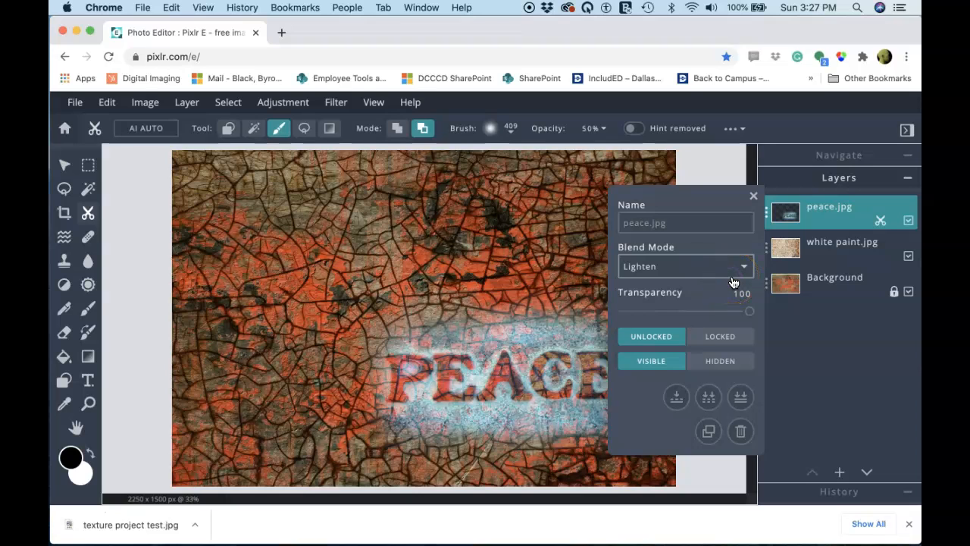
- Try the Color-dodge, Color-burn, Hard-light, Soft-light and Difference blend modes on the peace.jpg layer
click(742, 271)
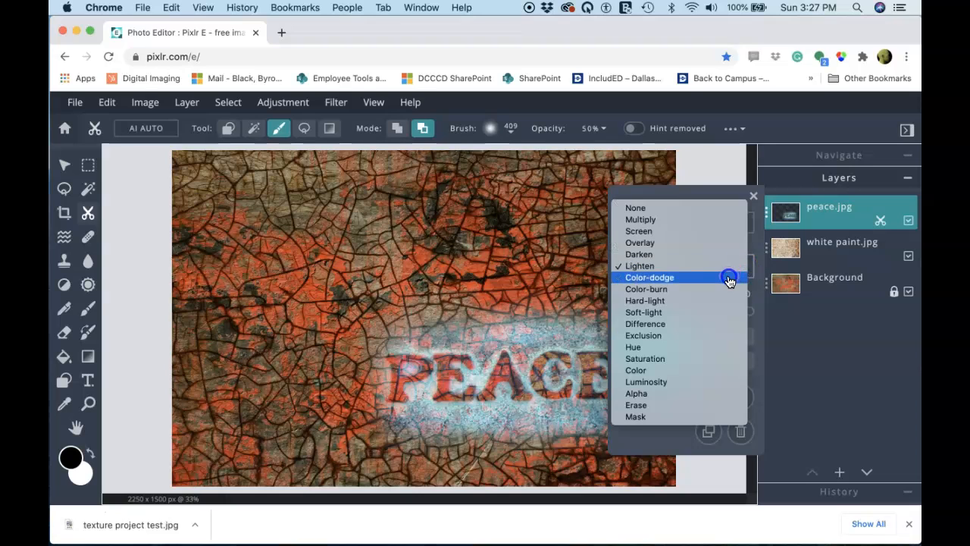
click(729, 278)
click(744, 266)
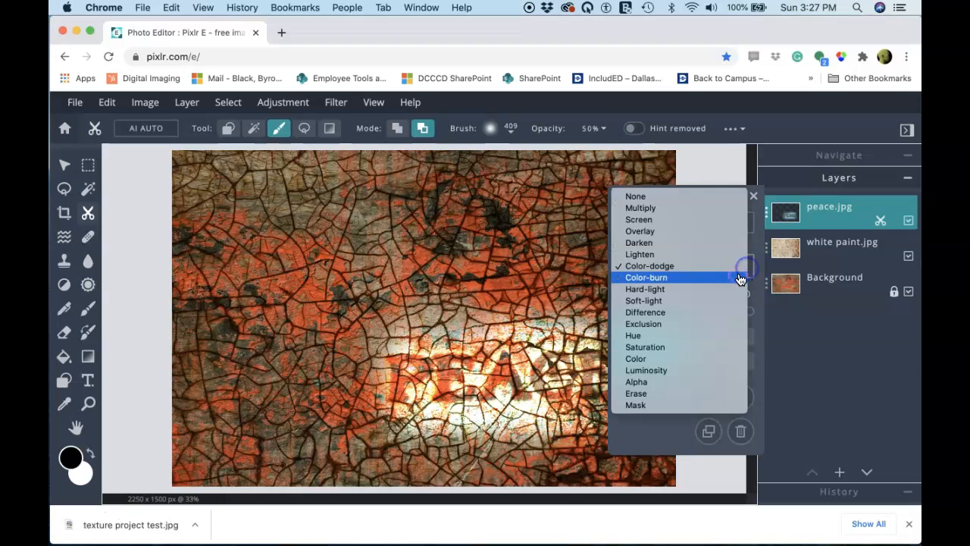
click(736, 281)
click(746, 266)
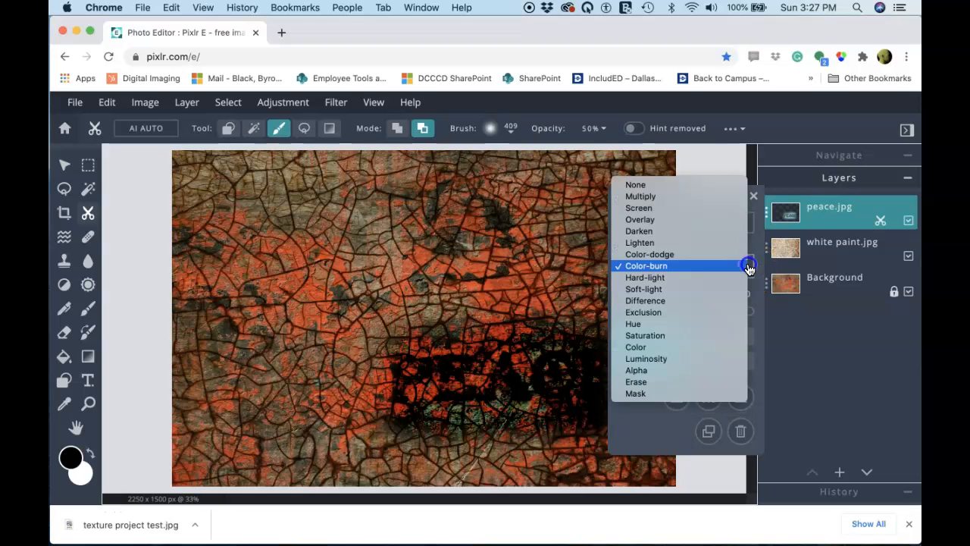
click(734, 281)
click(743, 271)
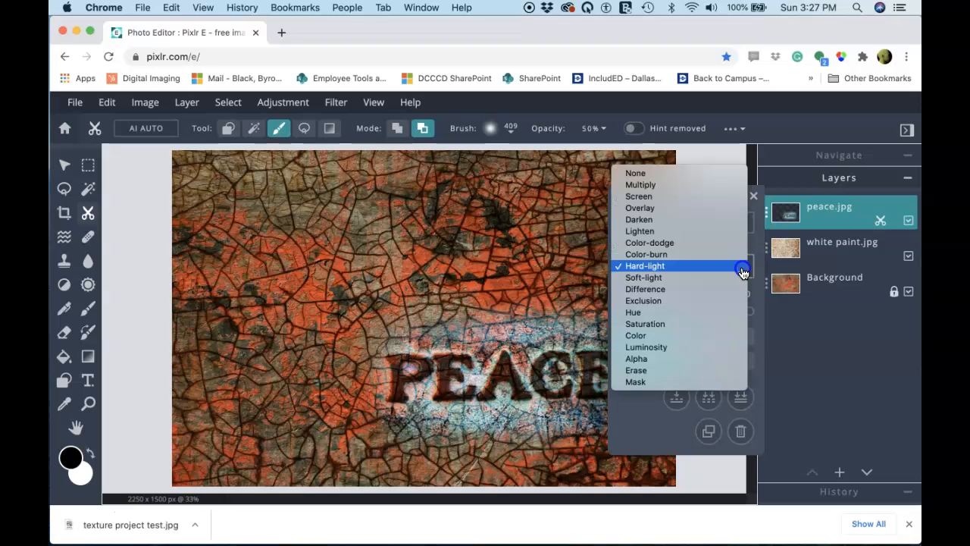
click(734, 280)
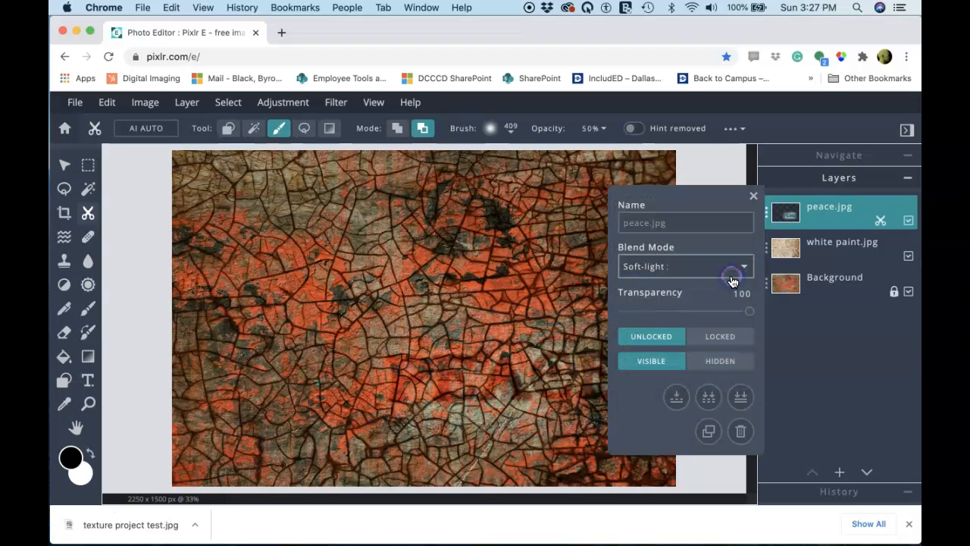
click(745, 273)
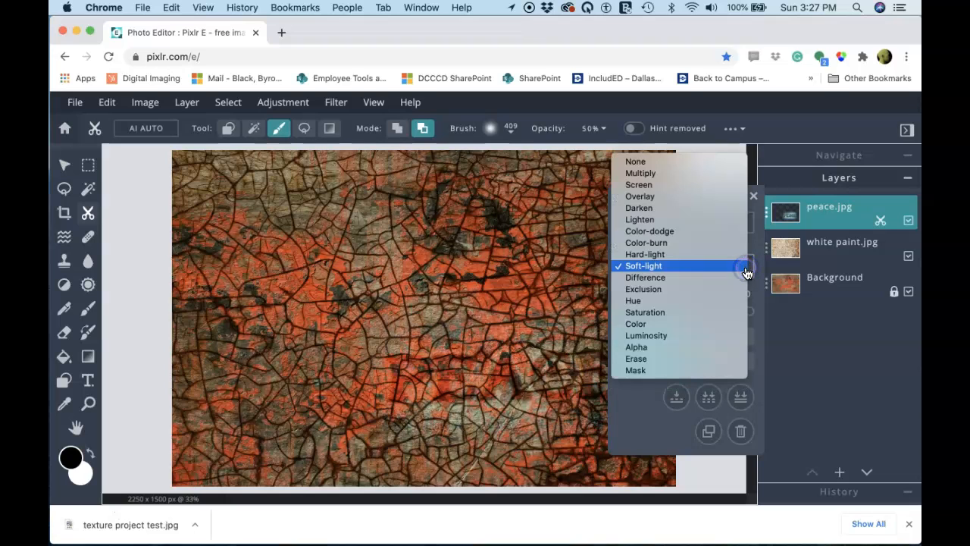
click(729, 278)
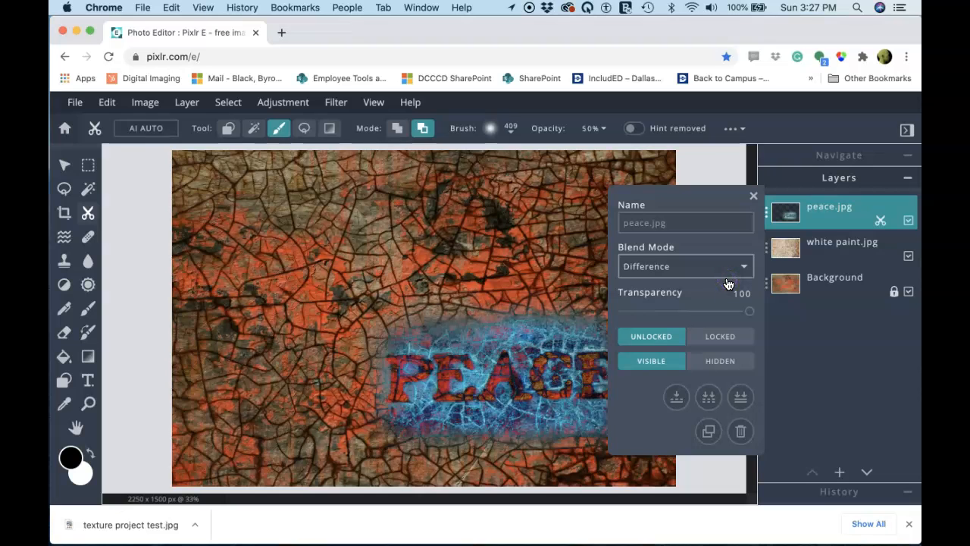
- Compare Color-burn, settle on Hard-light as the peace.jpg layer's blend mode, and close the layer settings
click(741, 274)
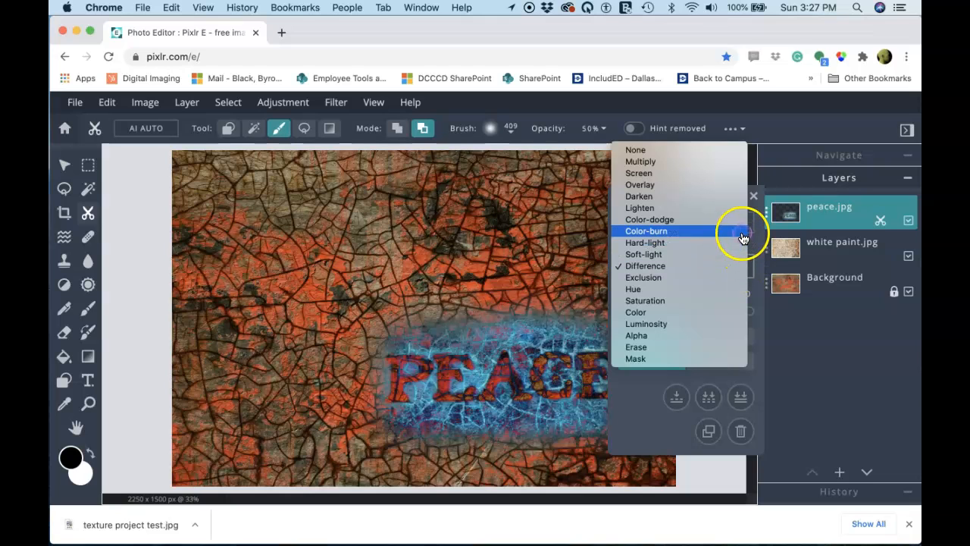
click(742, 237)
click(741, 265)
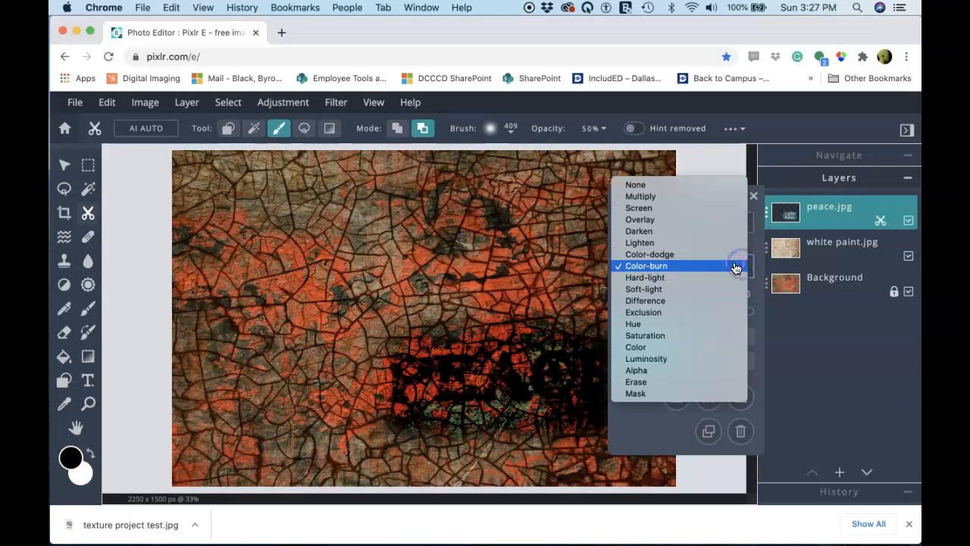
click(728, 277)
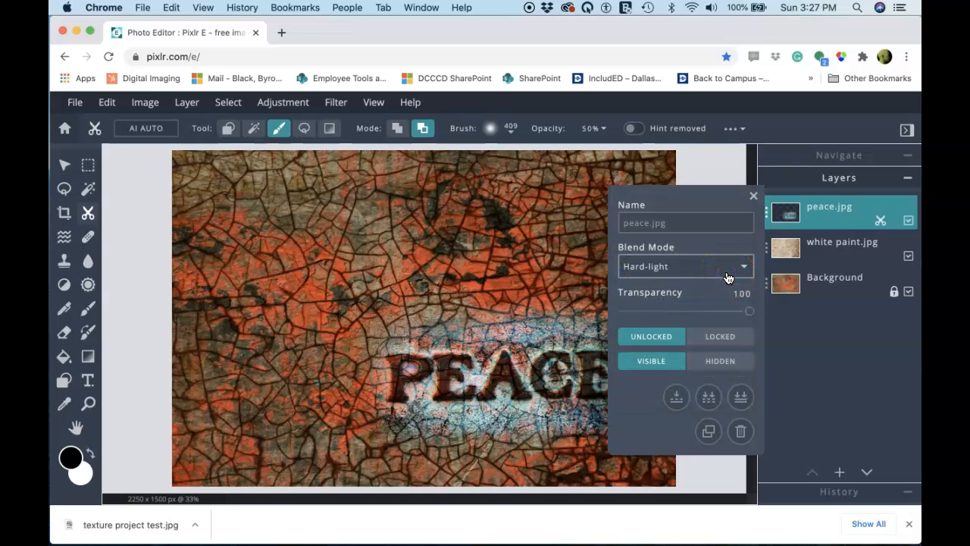
click(753, 196)
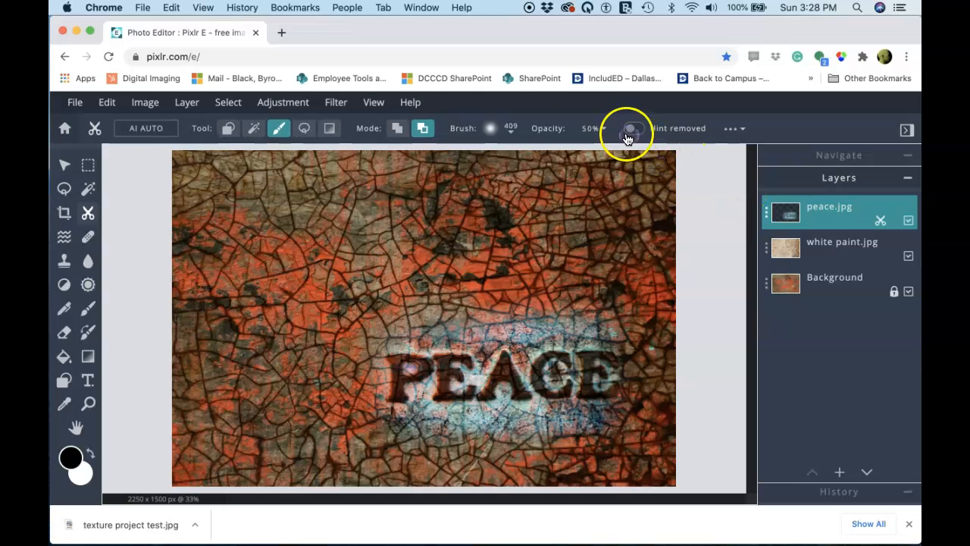
- Open cardboard.jpg from the Blending & Masking folder as a separate image
click(76, 108)
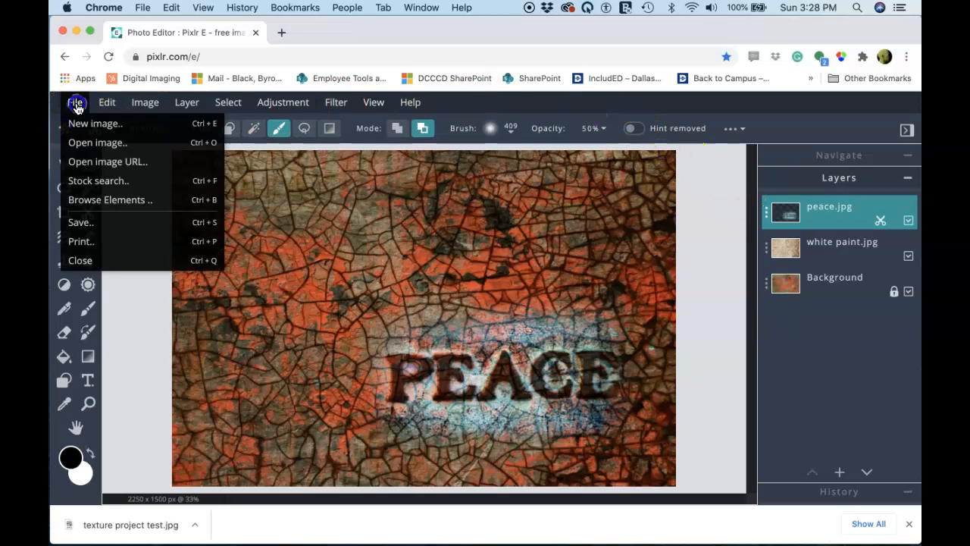
click(86, 142)
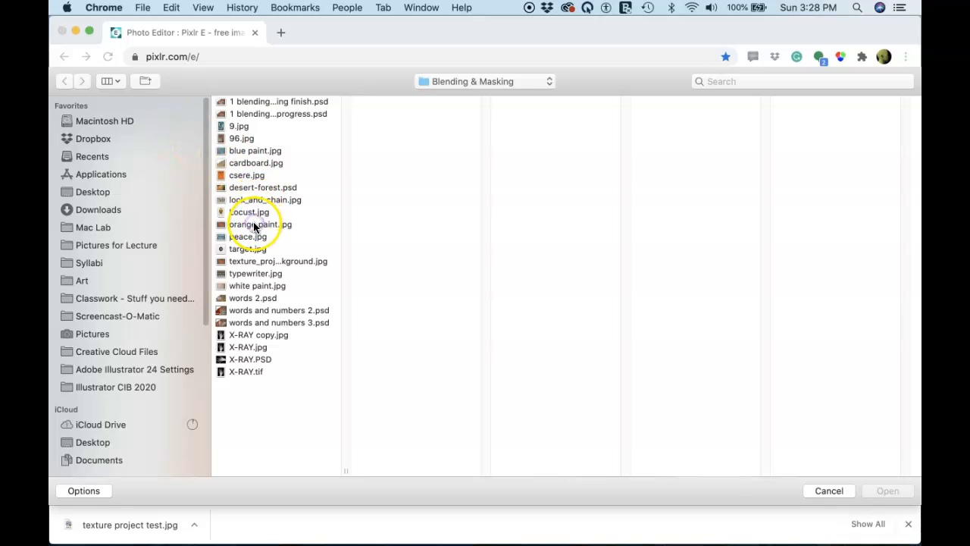
click(251, 163)
click(888, 490)
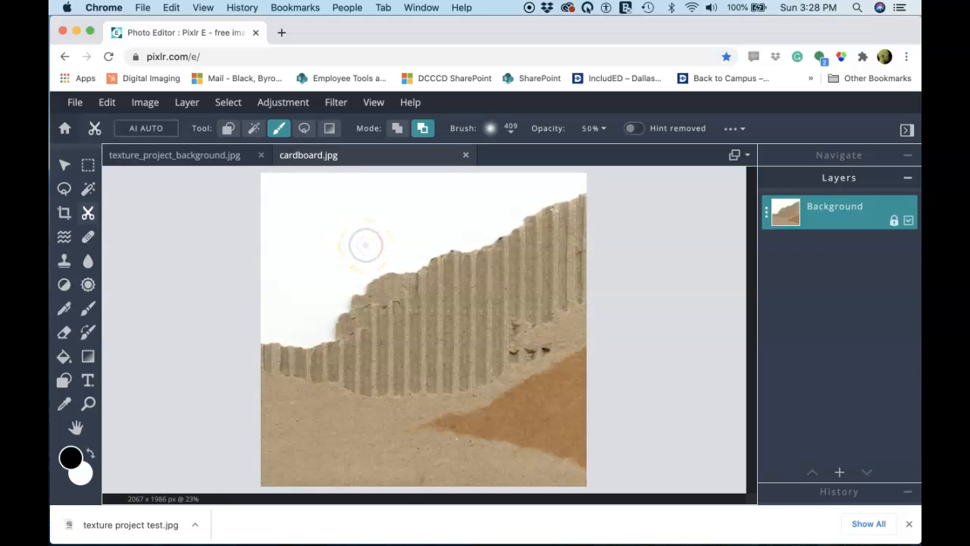
- Select the white area above the torn cardboard edge with the magic wand at tolerance 32
click(87, 191)
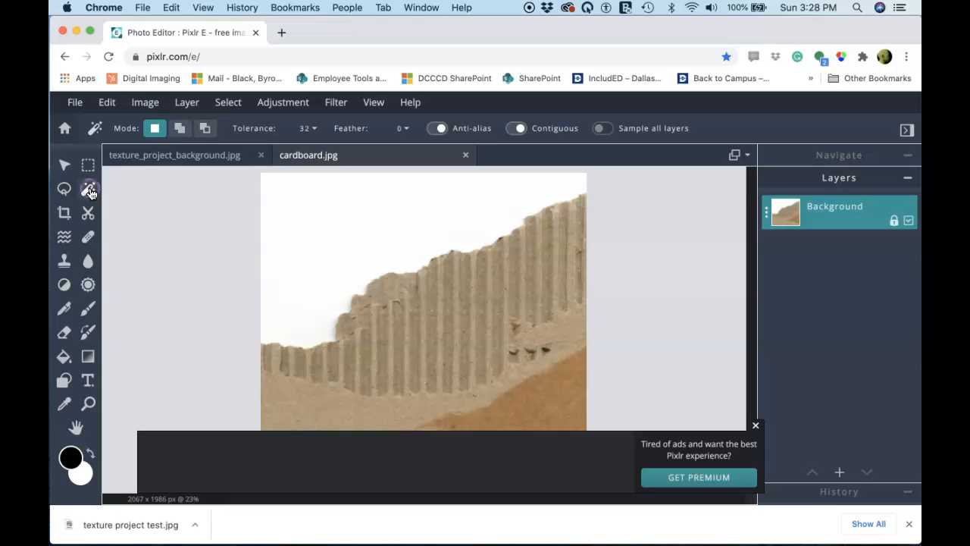
click(313, 236)
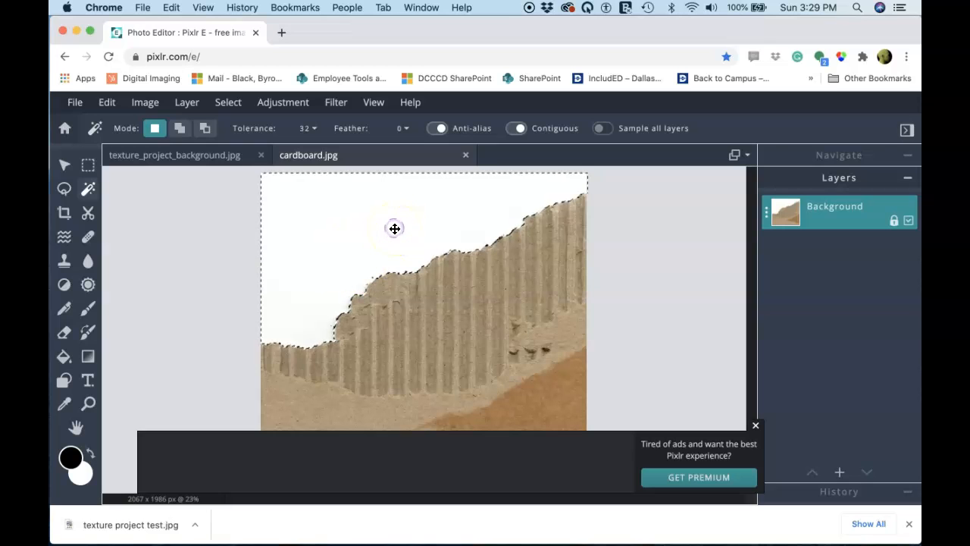
- Try magic wand selections on the corrugated cardboard, the darker brown patch and the smooth cardboard below
click(520, 335)
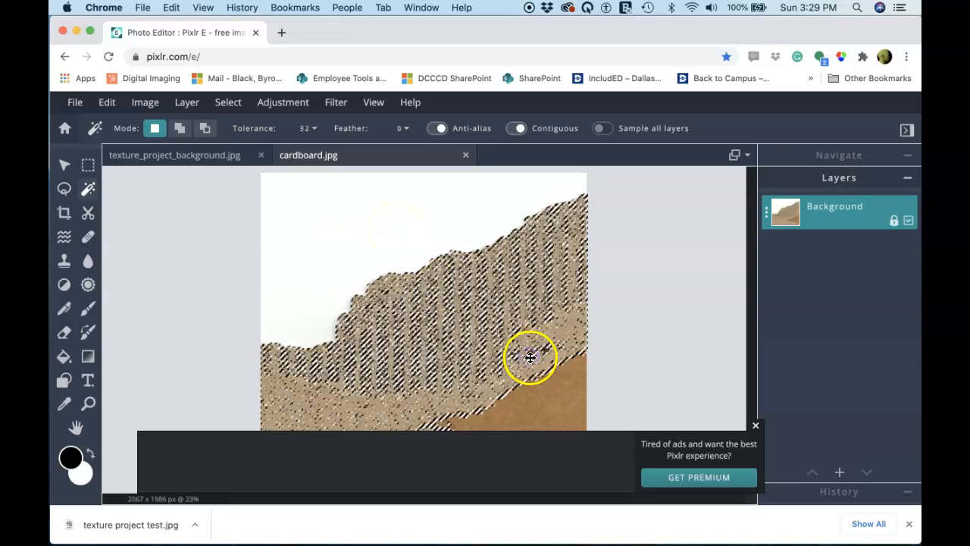
click(548, 395)
click(486, 386)
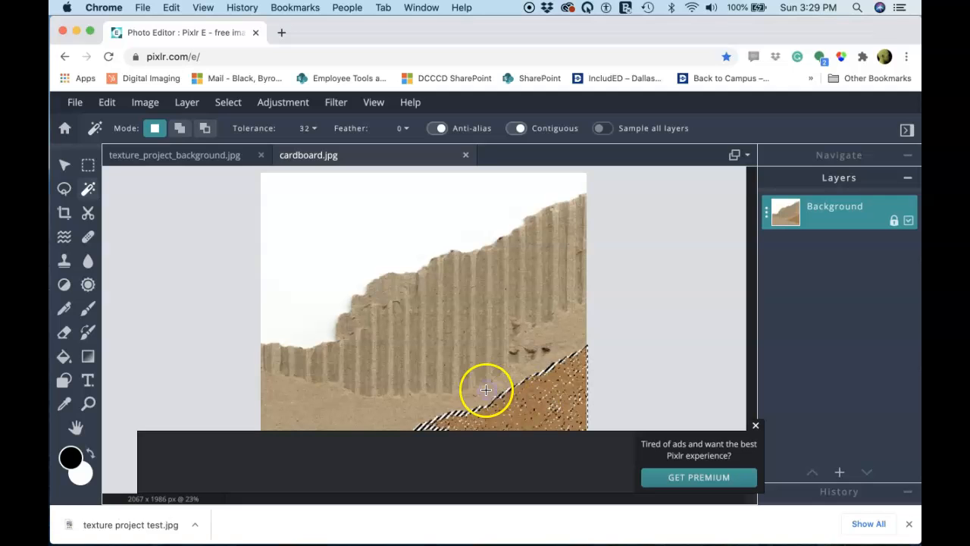
click(369, 401)
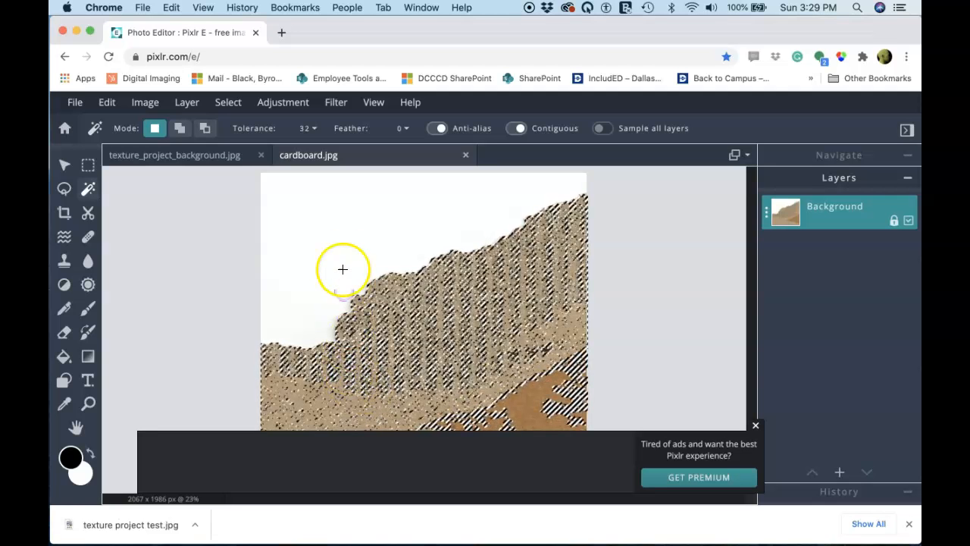
- Reselect the white area above the torn cardboard edge, copy it, and dismiss the advertisement
click(356, 218)
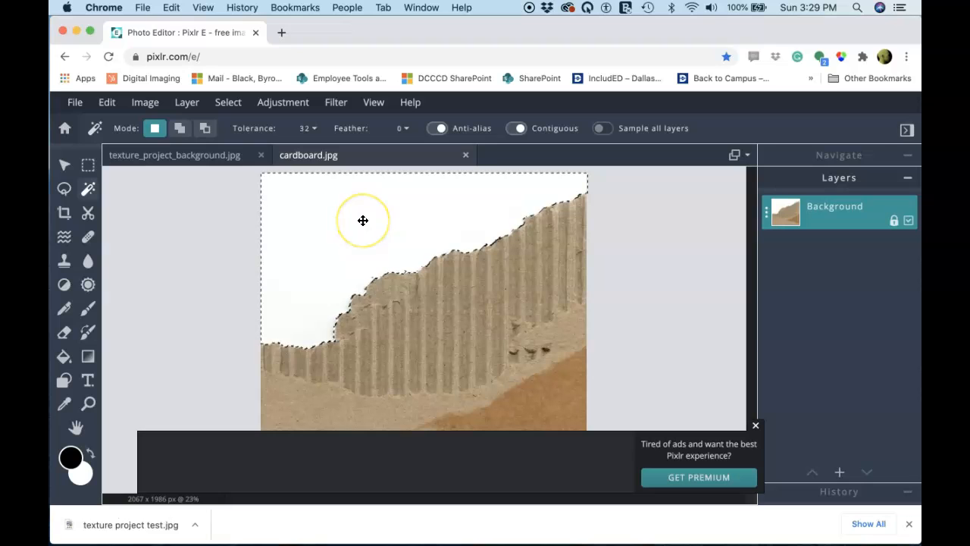
key(super+c)
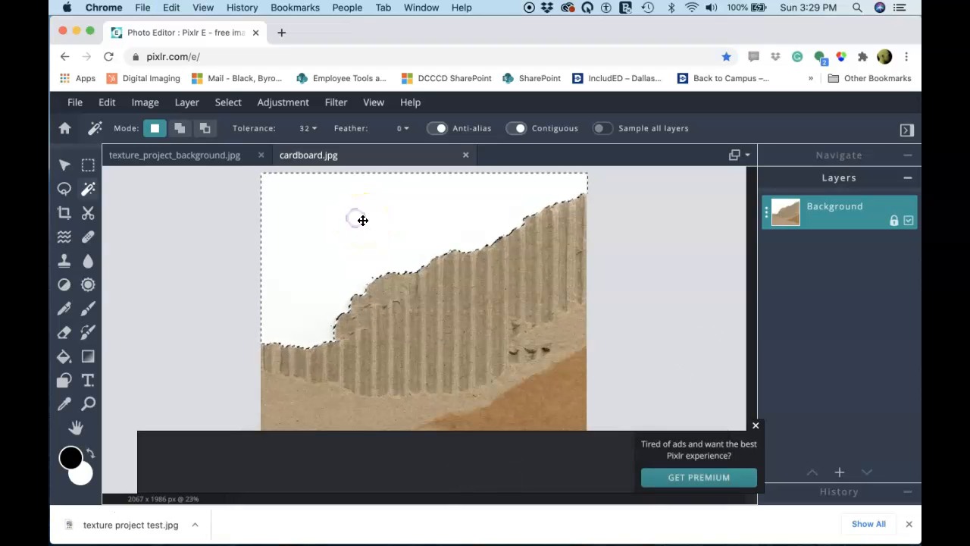
click(756, 425)
- Switch to texture_project_background.jpg and paste the copied white torn shape as a new layer
click(222, 159)
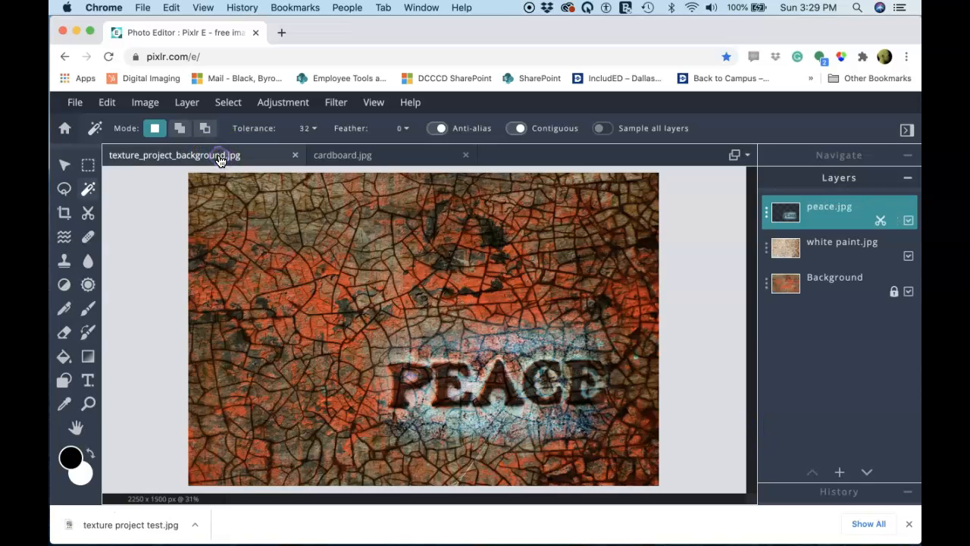
click(345, 155)
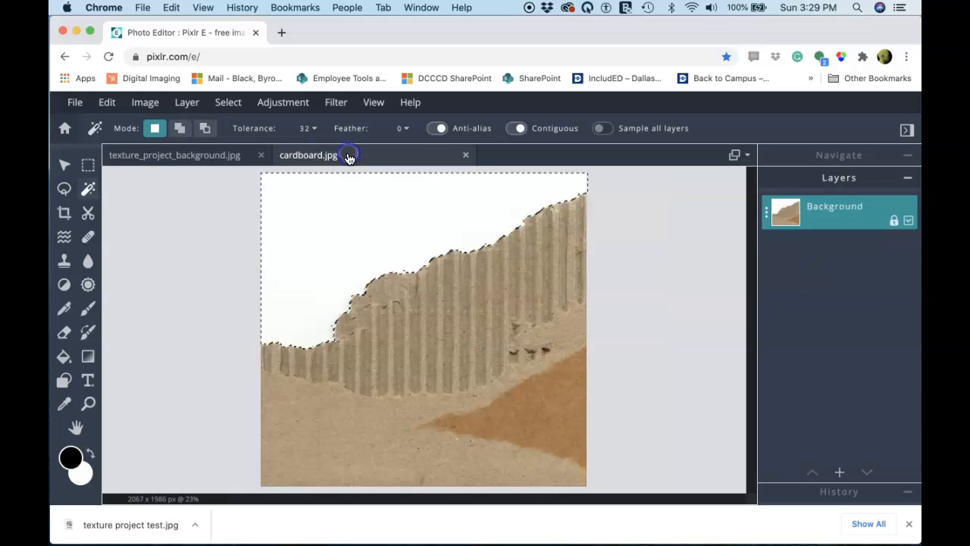
click(220, 158)
click(367, 155)
click(234, 161)
click(341, 296)
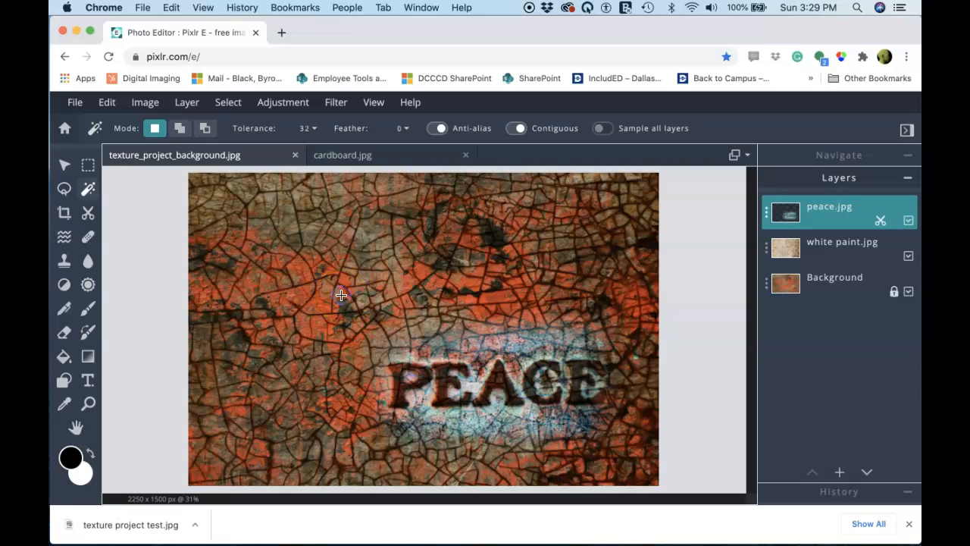
key(super+v)
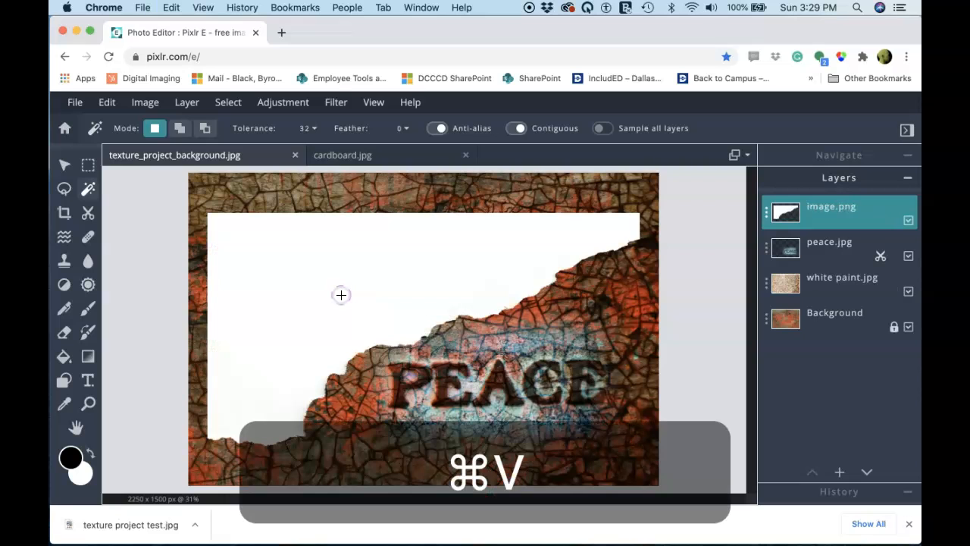
- Move the pasted white shape into the canvas's upper-left corner, at about left -74 and top -115
key(v)
click(386, 299)
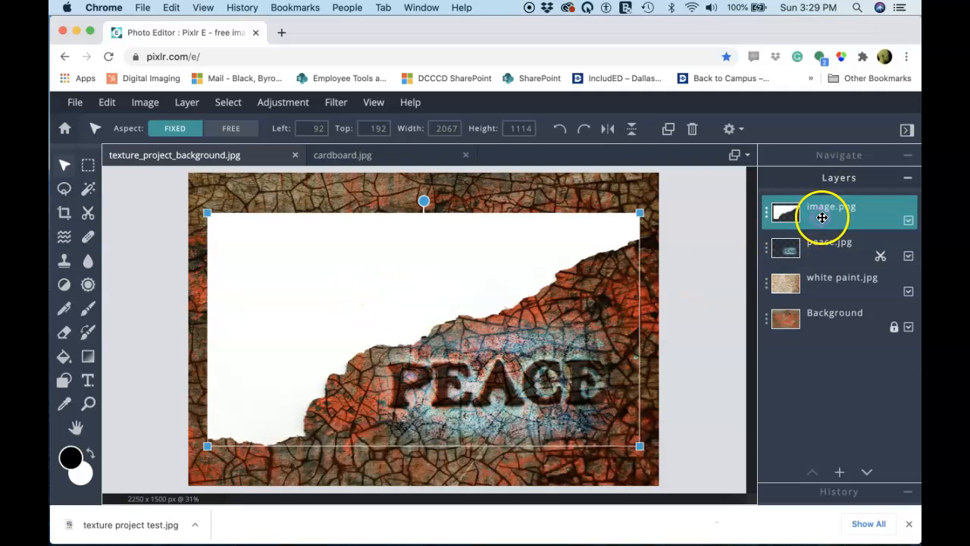
drag(556, 249, 518, 185)
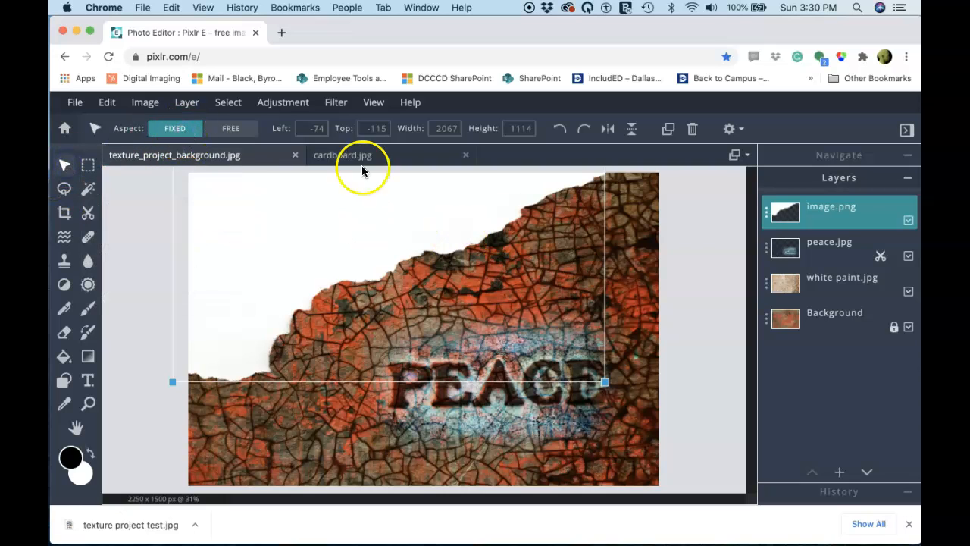
- Shrink the white torn shape, unlock its aspect ratio, and reshape it to about 1141 × 1144 px
drag(604, 382, 523, 379)
click(236, 130)
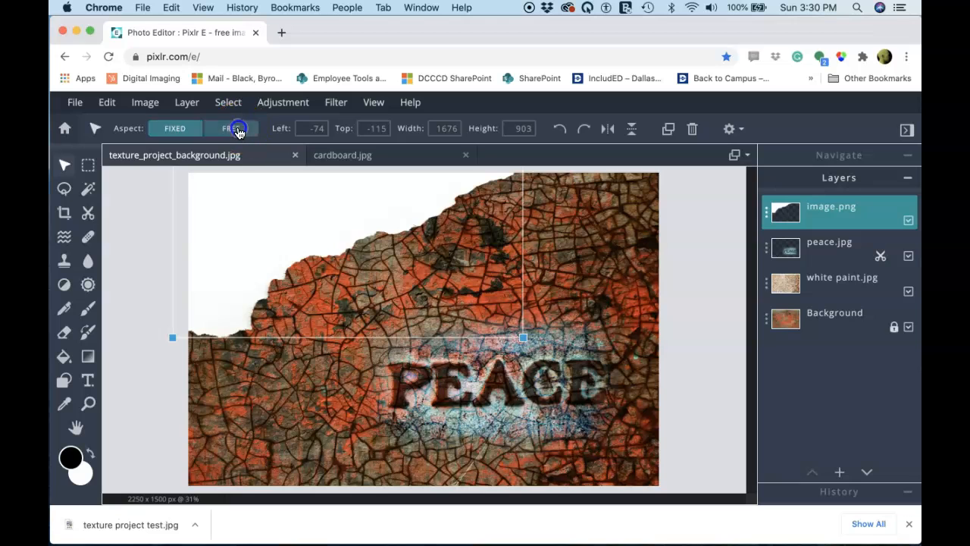
drag(523, 337, 412, 388)
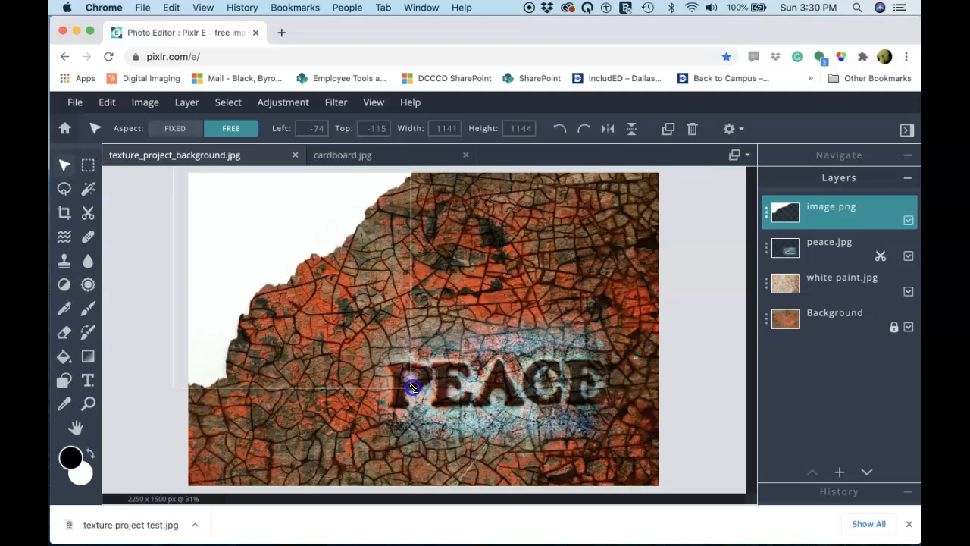
drag(412, 388, 412, 388)
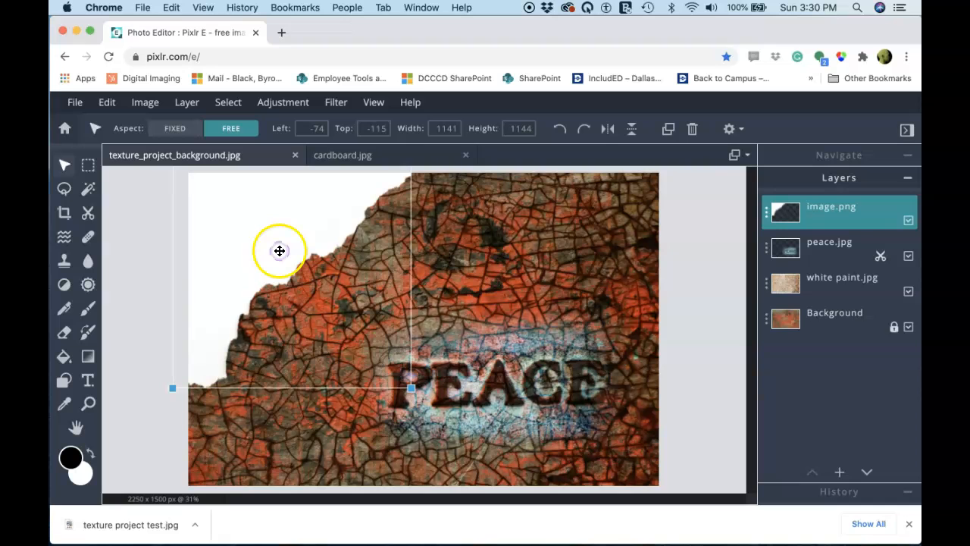
- Move the white torn shape to left -116 and top -128, and resize it to about 1239 × 1131 px
mouse_move(311, 235)
mouse_down()
mouse_move(321, 228)
mouse_move(313, 256)
mouse_move(295, 248)
mouse_move(301, 231)
mouse_up()
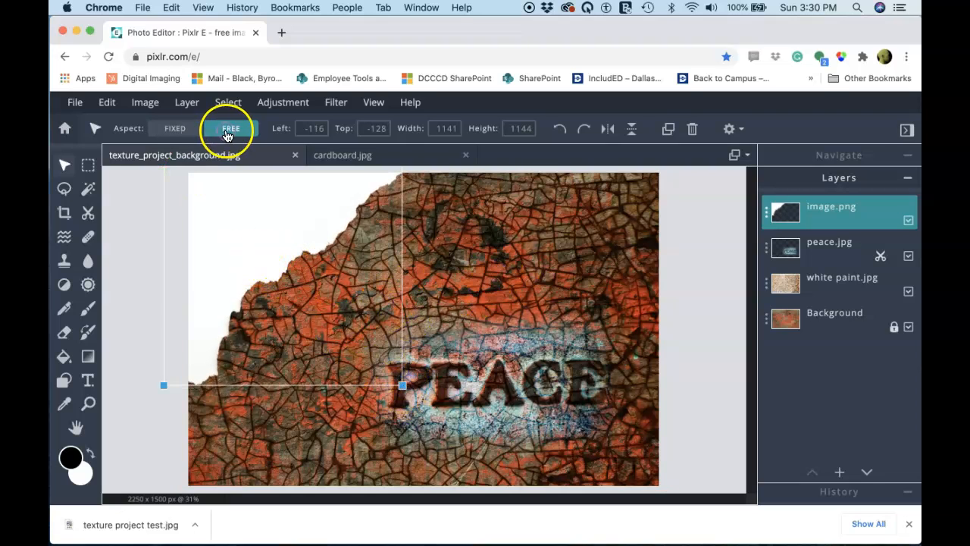
click(188, 136)
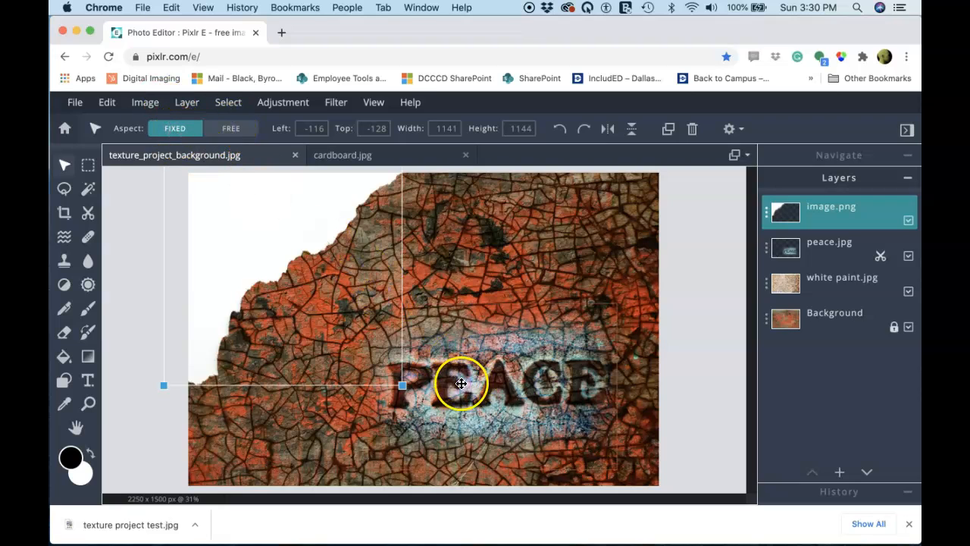
key(shift)
drag(403, 388, 423, 383)
click(234, 134)
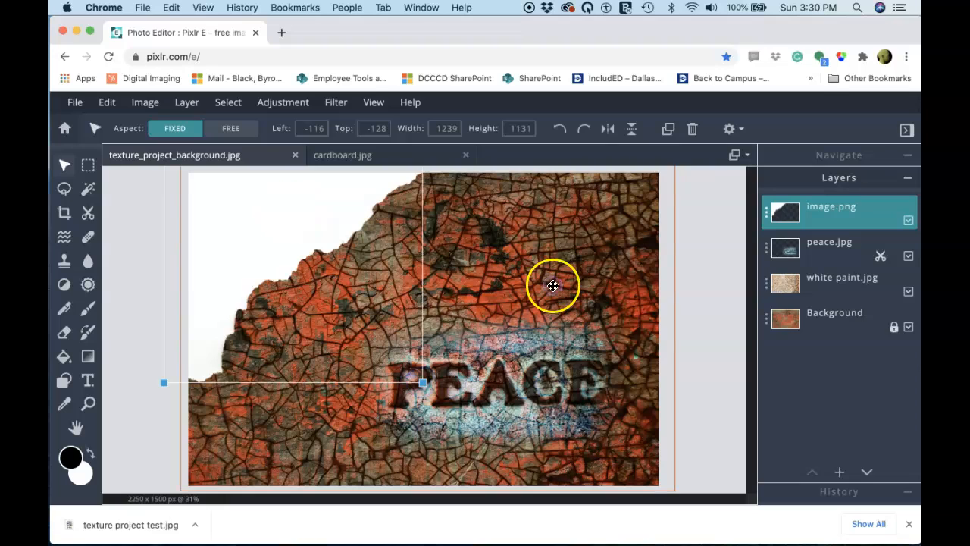
click(705, 242)
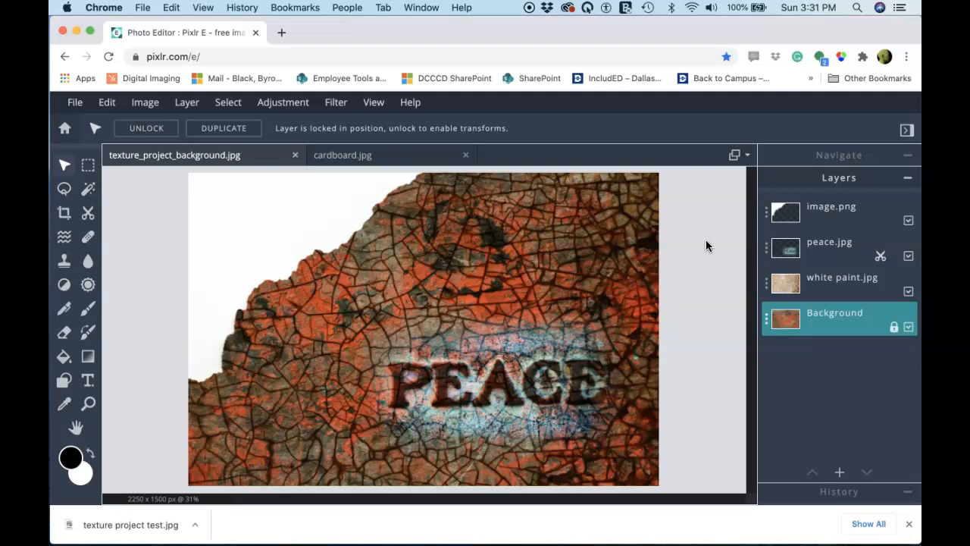
- Add target.jpg from the Blending & Masking folder as a new image layer and invert its colors
click(730, 498)
click(839, 474)
click(696, 316)
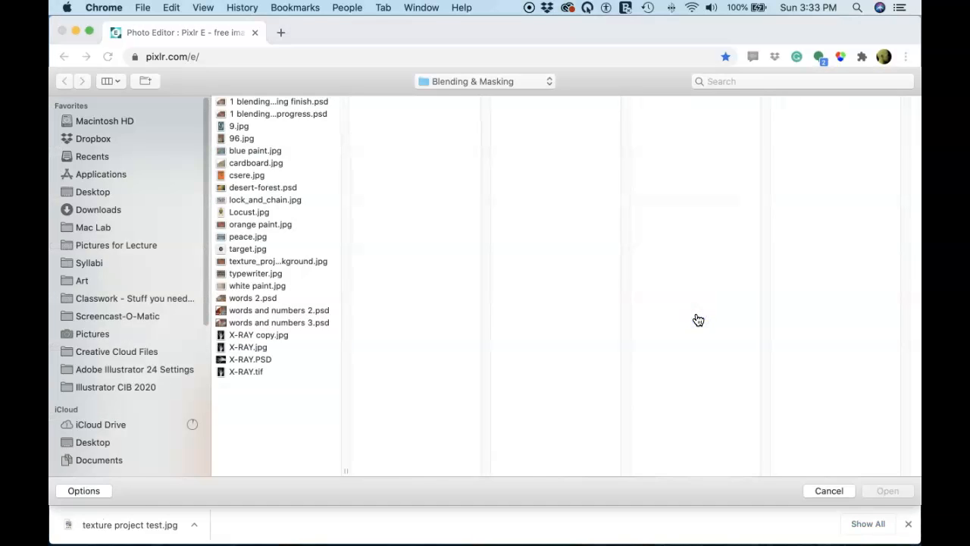
click(244, 251)
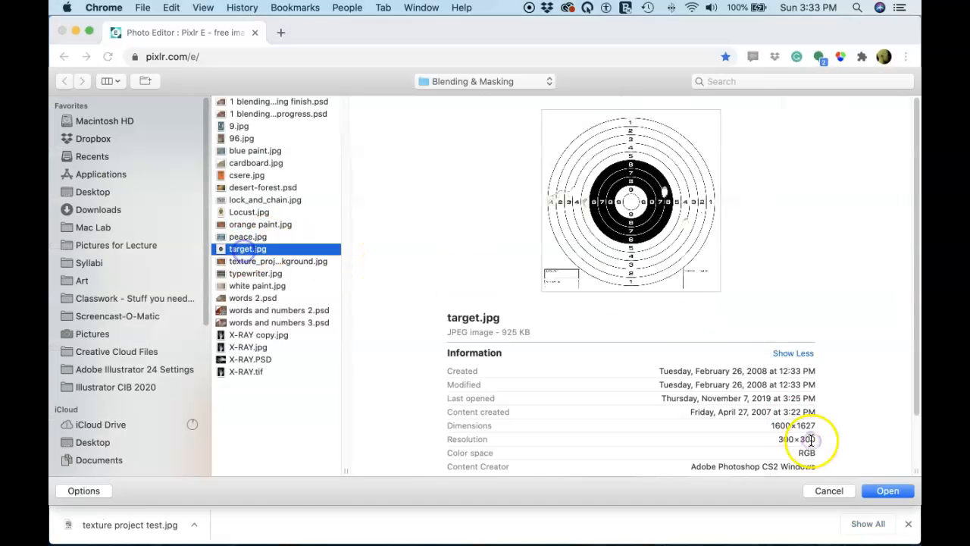
click(887, 490)
click(756, 427)
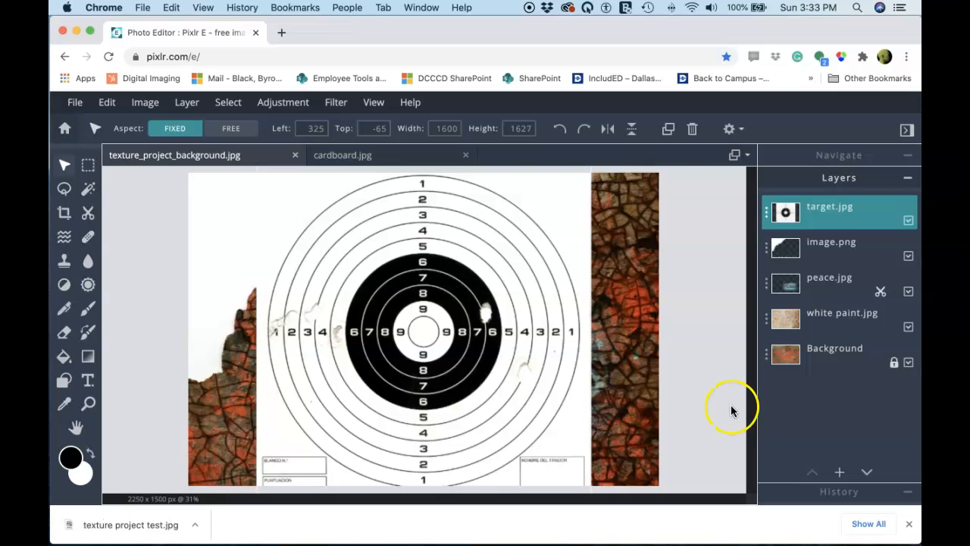
click(291, 108)
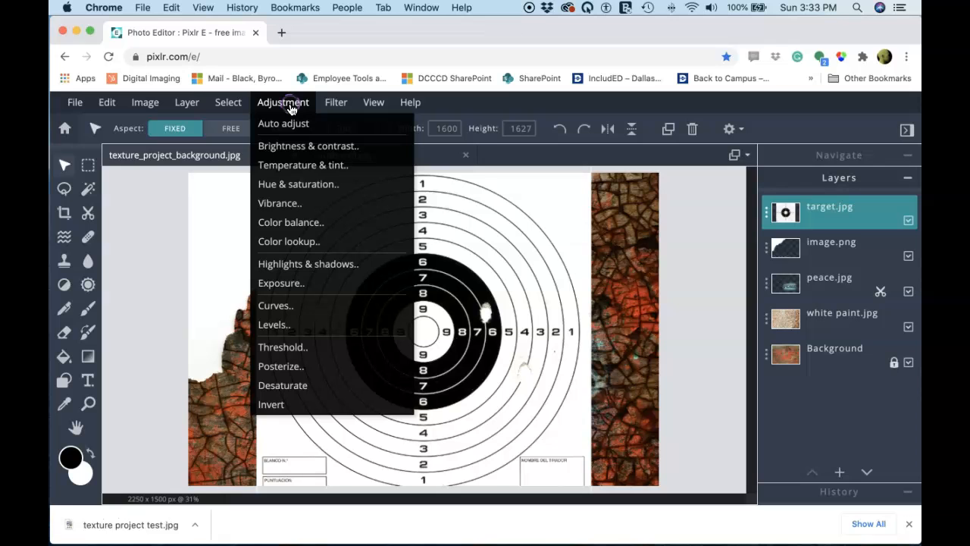
click(312, 407)
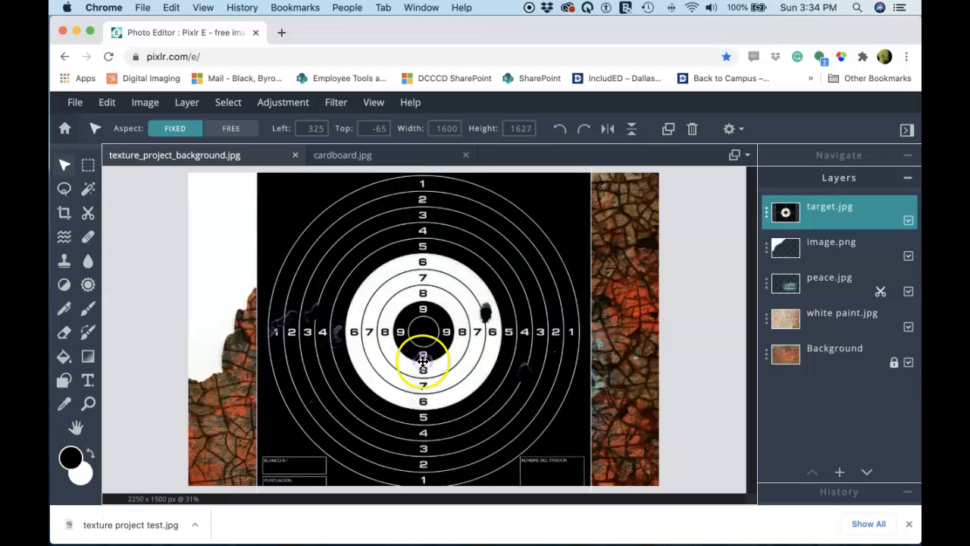
- Try the Multiply and Screen blend modes on the target.jpg layer
click(766, 216)
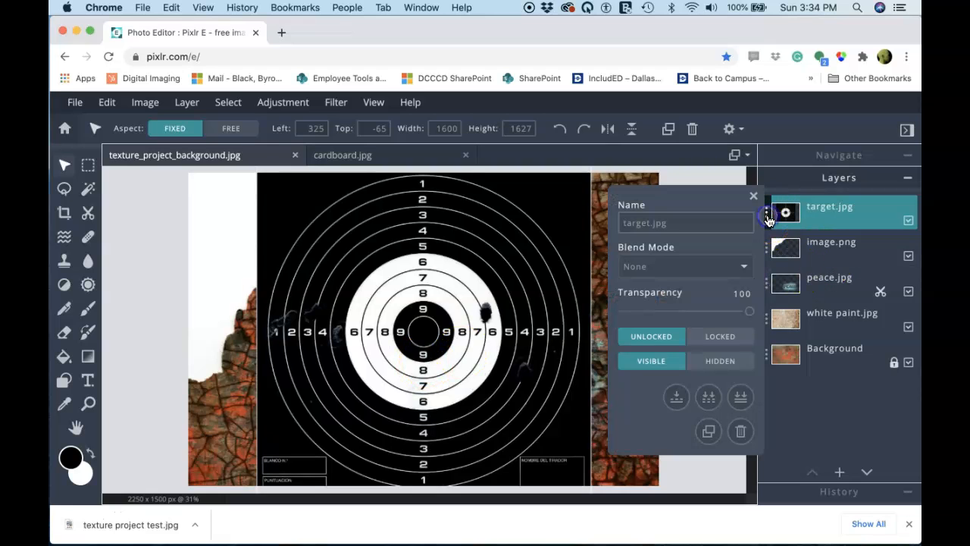
click(741, 269)
click(733, 278)
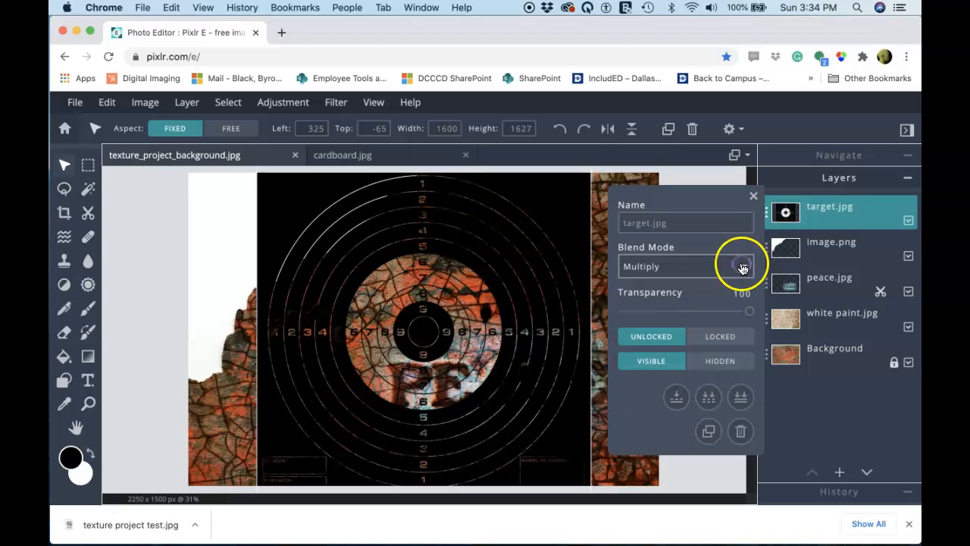
click(740, 268)
click(726, 280)
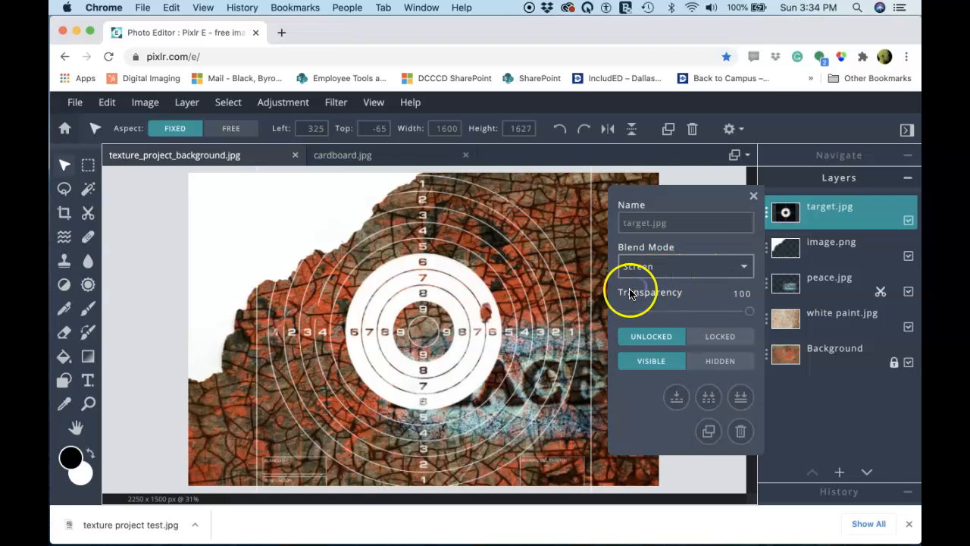
click(453, 308)
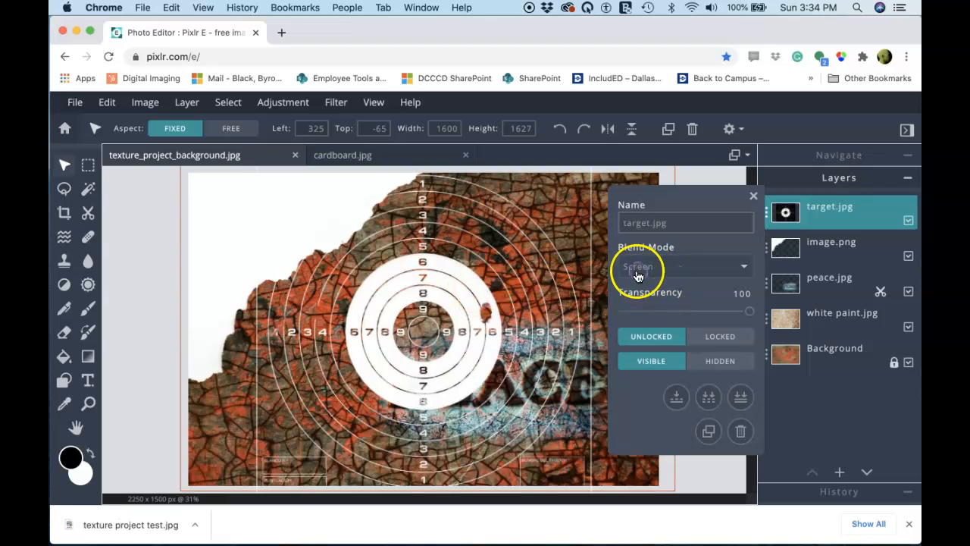
- Try the Darken, Color-dodge and Soft-light blend modes on the target.jpg layer, and reset its blend mode to None
click(740, 267)
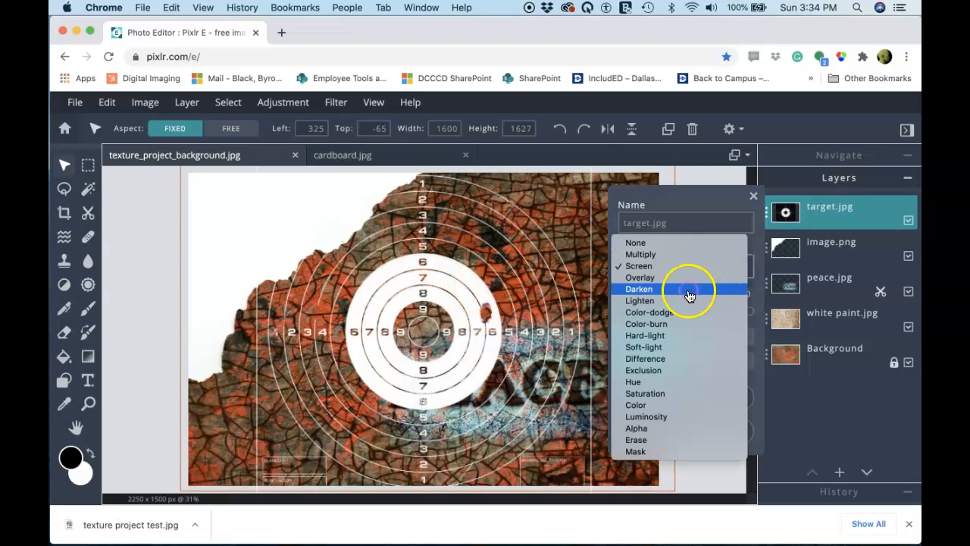
click(690, 289)
click(747, 268)
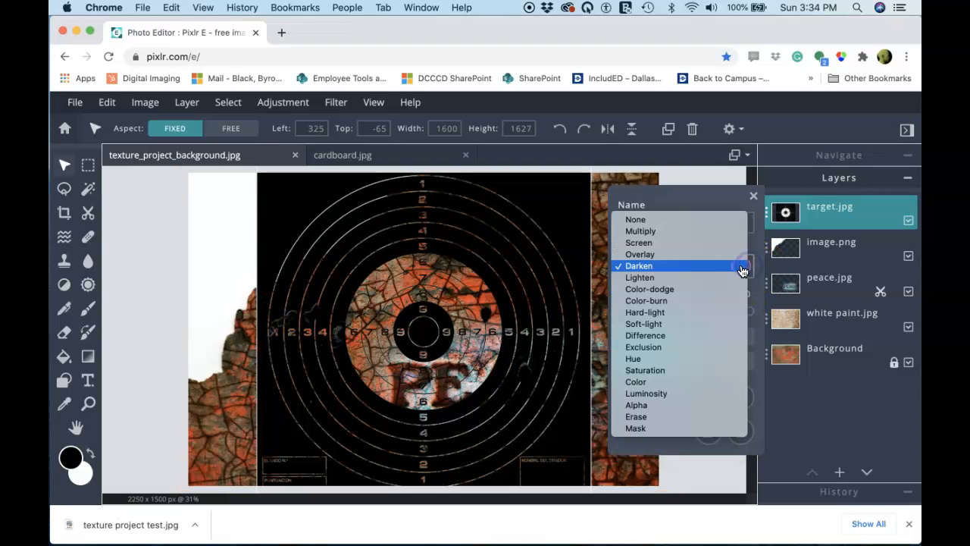
click(717, 289)
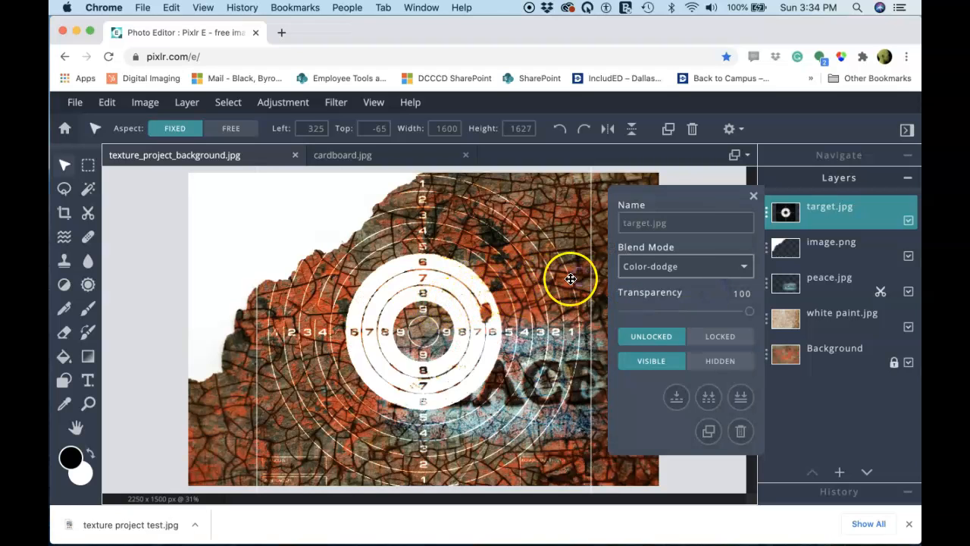
click(739, 269)
click(724, 283)
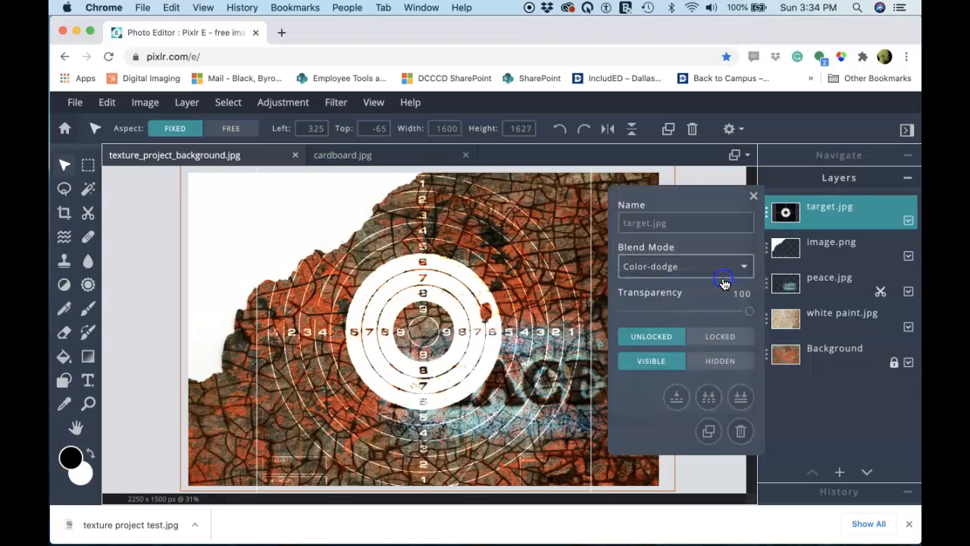
click(725, 272)
click(726, 280)
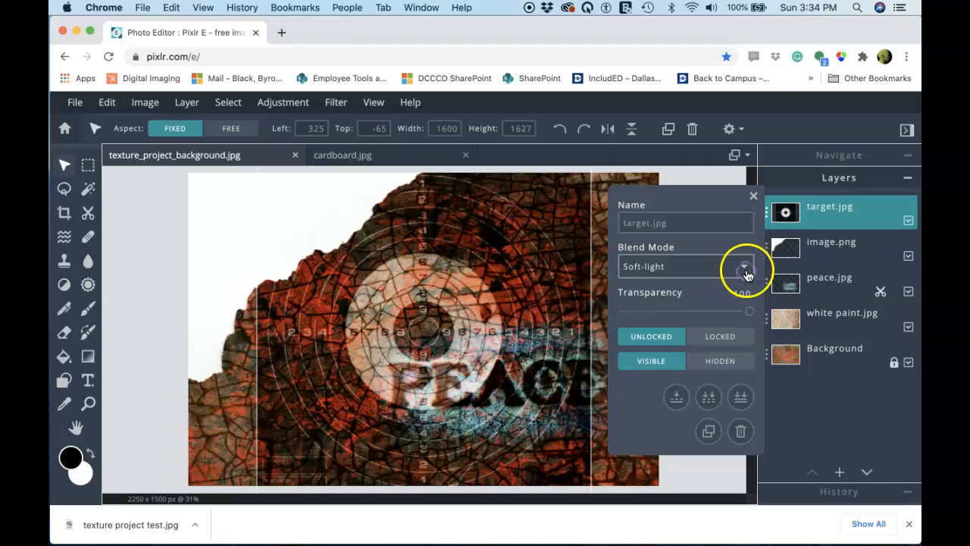
click(747, 274)
click(654, 162)
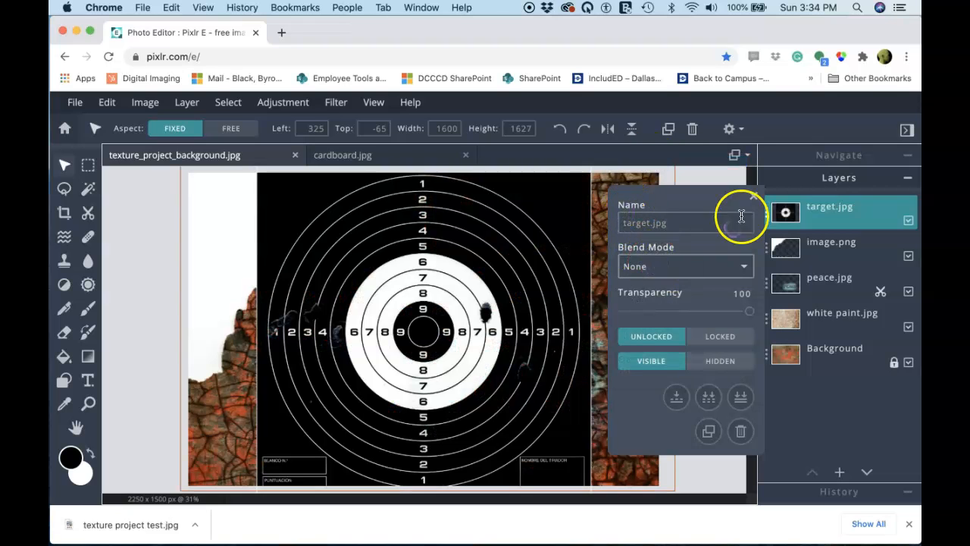
- Rotate the target image counter-clockwise and move it over the canvas's upper-left area, at about left -184 and top -180
drag(541, 253, 444, 297)
drag(372, 176, 253, 219)
drag(384, 321, 333, 267)
click(429, 291)
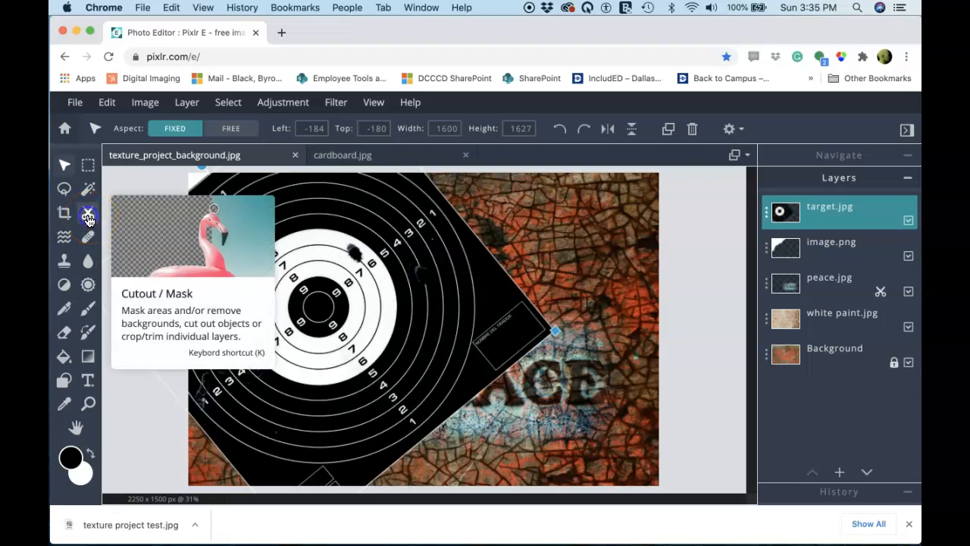
- Remove the black areas outside the target's rings, the black label box and the outer ring bands with Magic Mask at tolerance 32
click(88, 215)
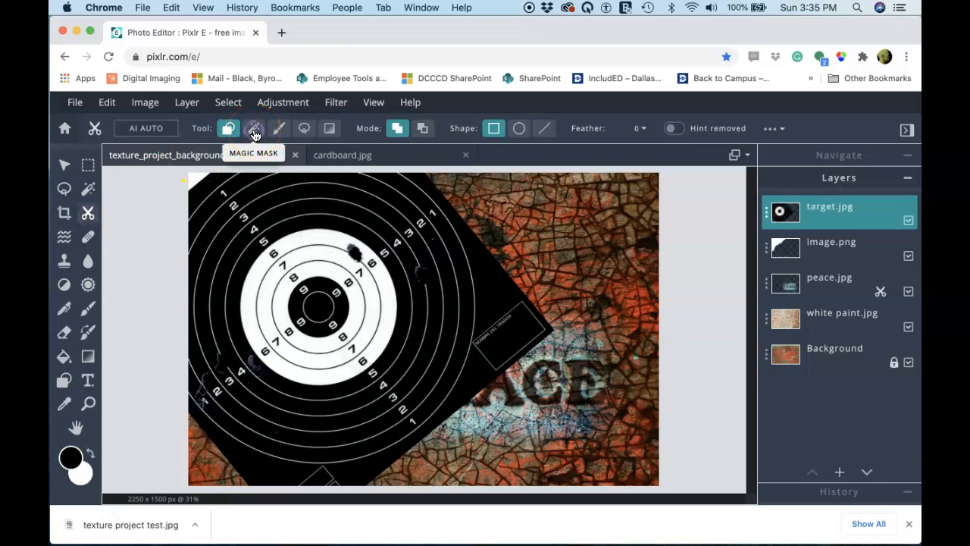
click(255, 130)
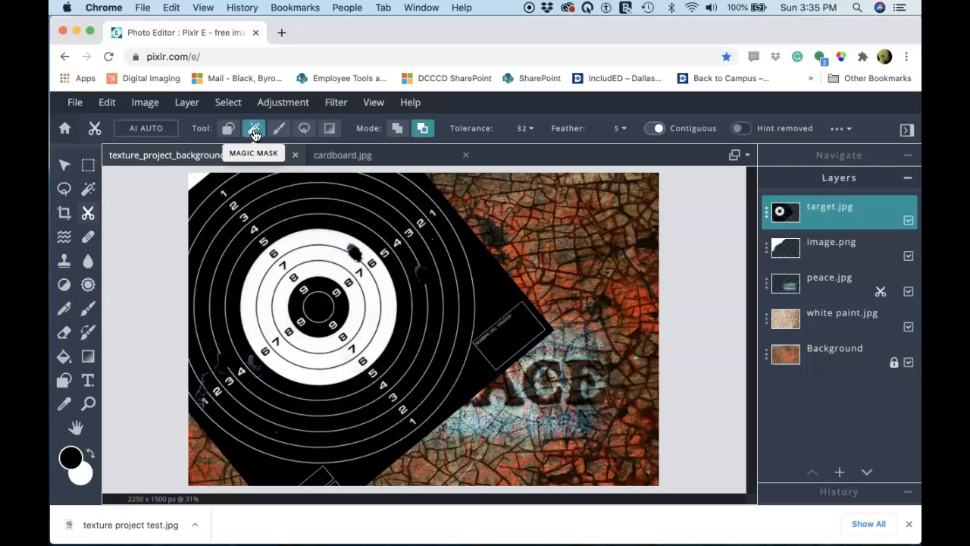
click(496, 293)
click(516, 332)
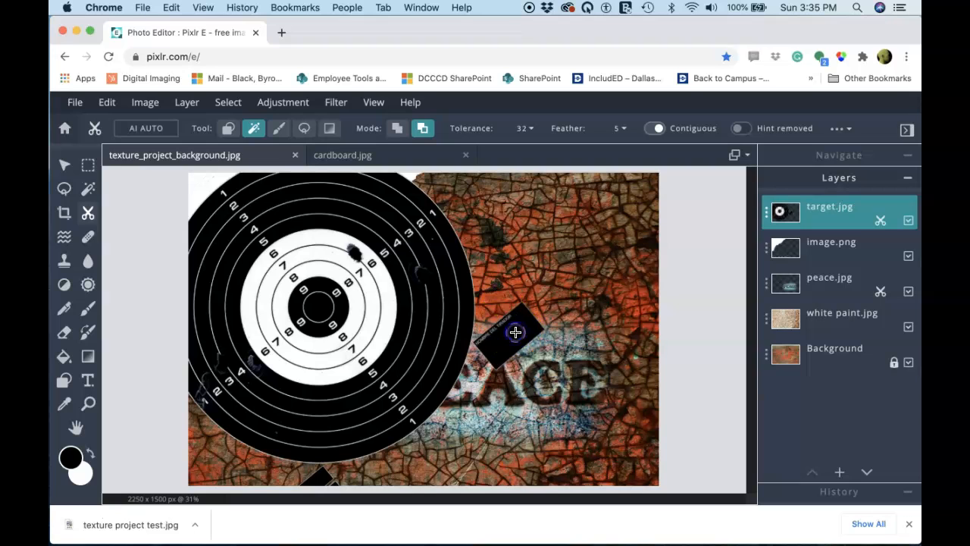
click(459, 311)
click(456, 309)
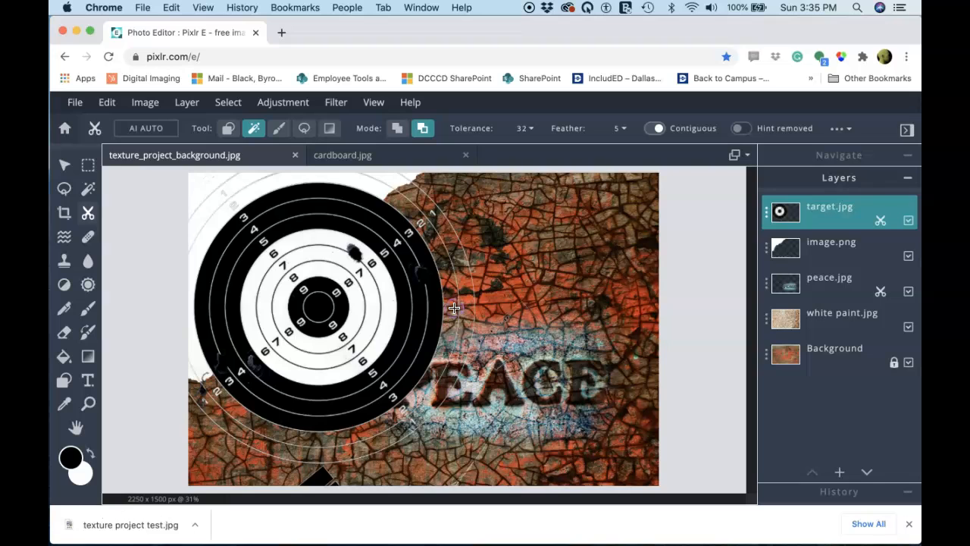
click(338, 296)
mouse_move(338, 295)
mouse_down()
mouse_move(363, 261)
mouse_move(361, 276)
mouse_move(335, 290)
mouse_move(358, 271)
mouse_move(416, 273)
mouse_up()
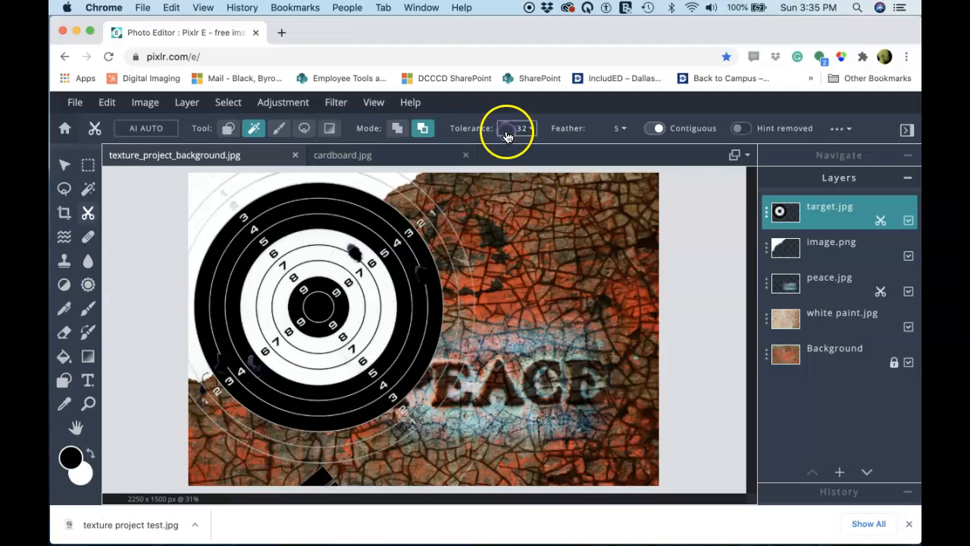
- Turn off contiguous masking and remove all the remaining black from the target layer
click(650, 132)
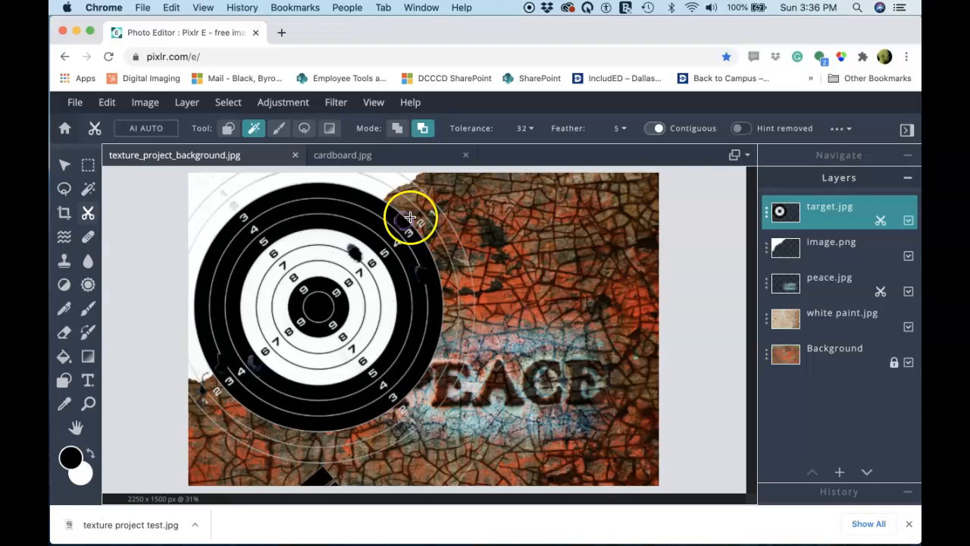
click(656, 129)
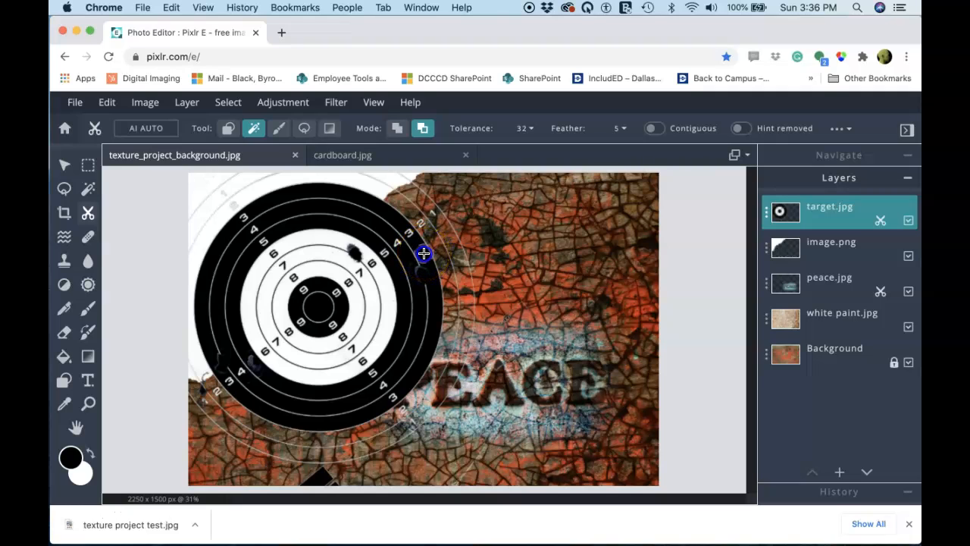
click(423, 252)
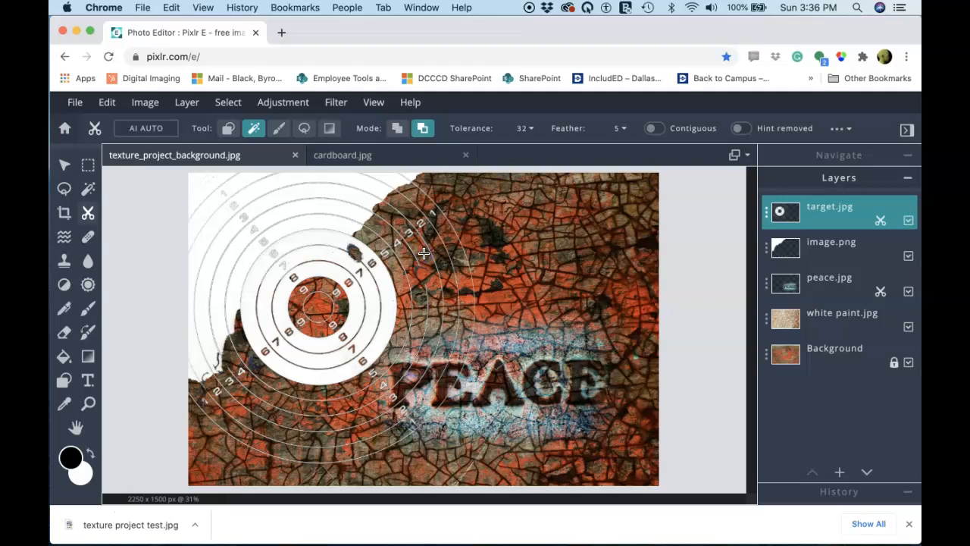
- Turn contiguous masking back on and set the Magic Mask feather to 0
click(652, 131)
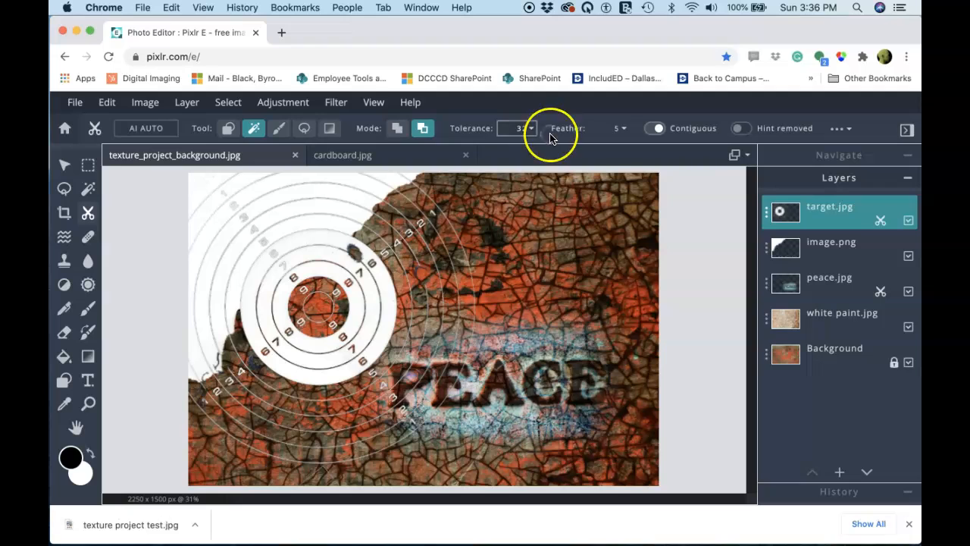
click(613, 128)
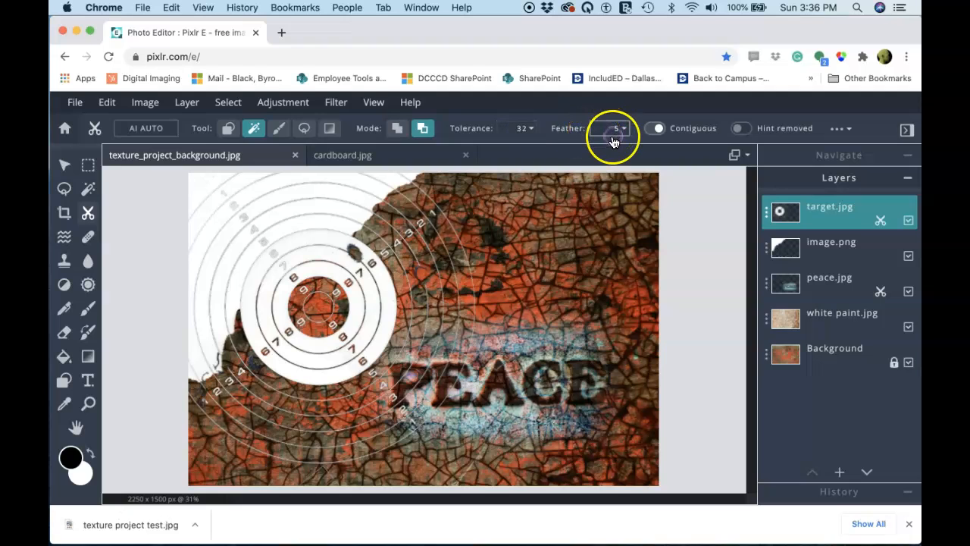
click(623, 135)
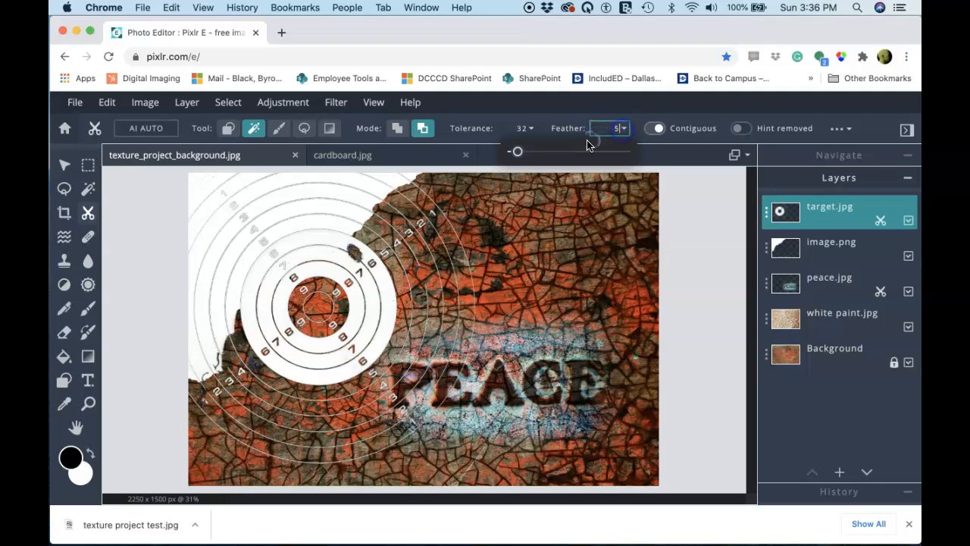
drag(517, 151, 509, 154)
click(574, 123)
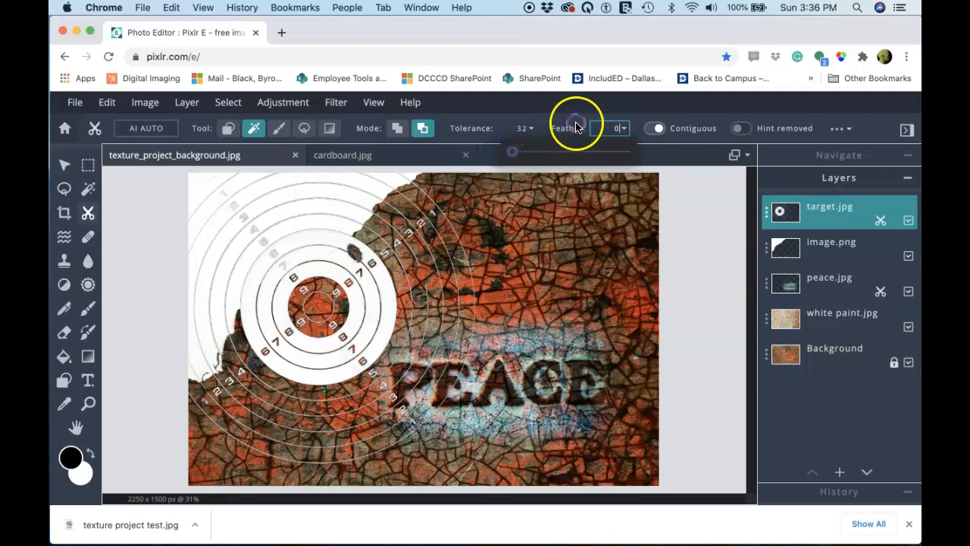
click(619, 134)
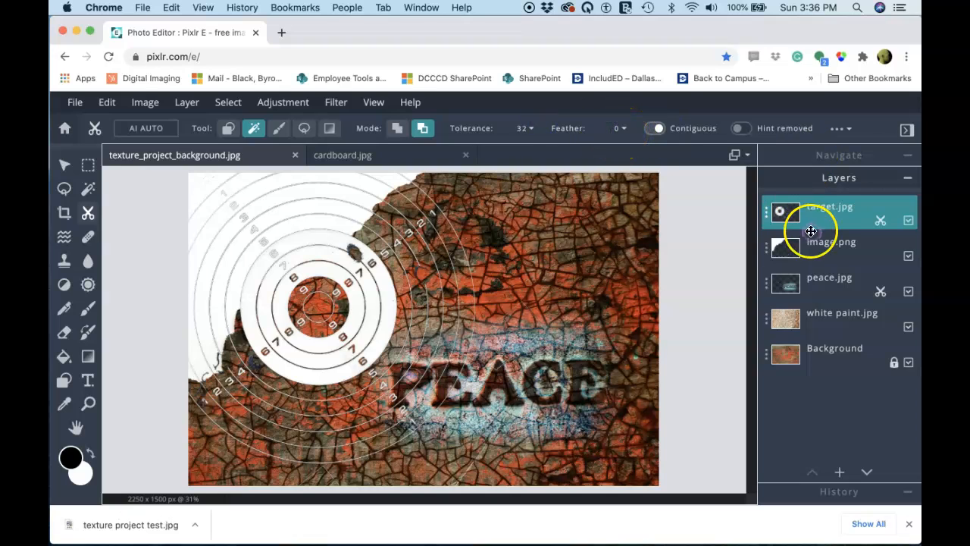
- Set the target layer's blend mode to Overlay
click(766, 214)
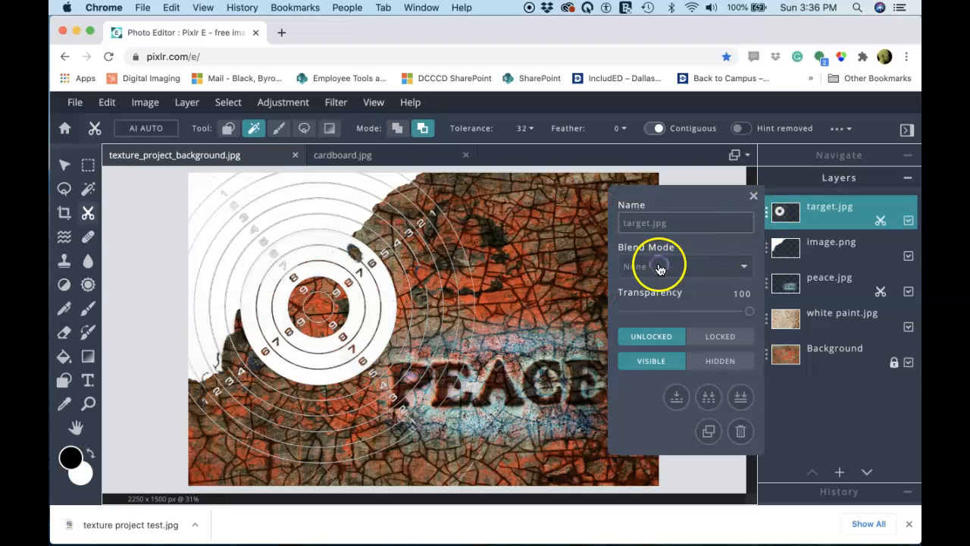
click(746, 267)
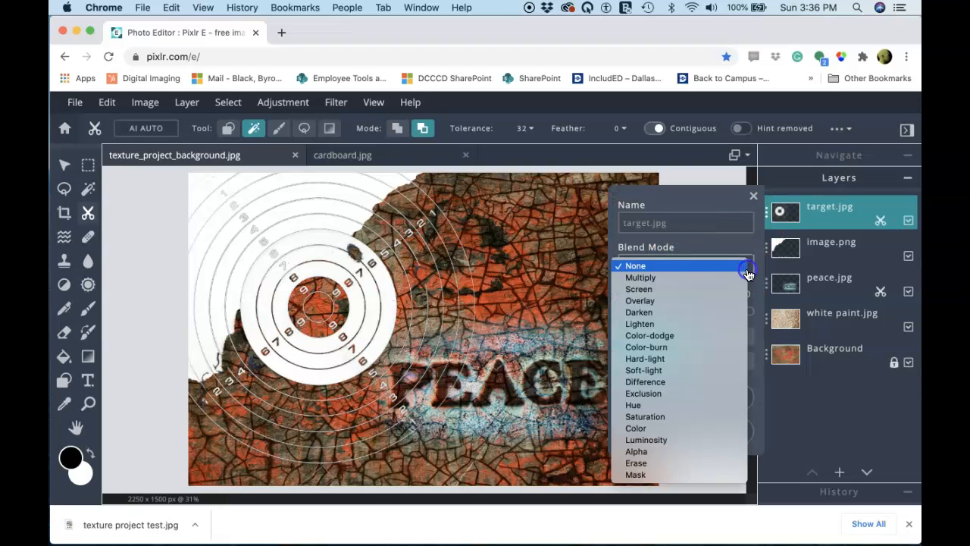
click(714, 301)
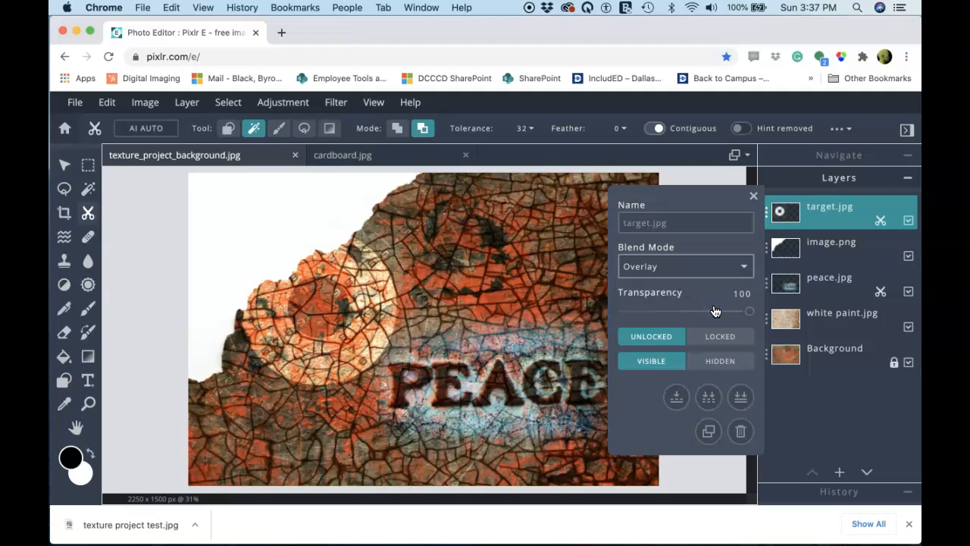
click(754, 198)
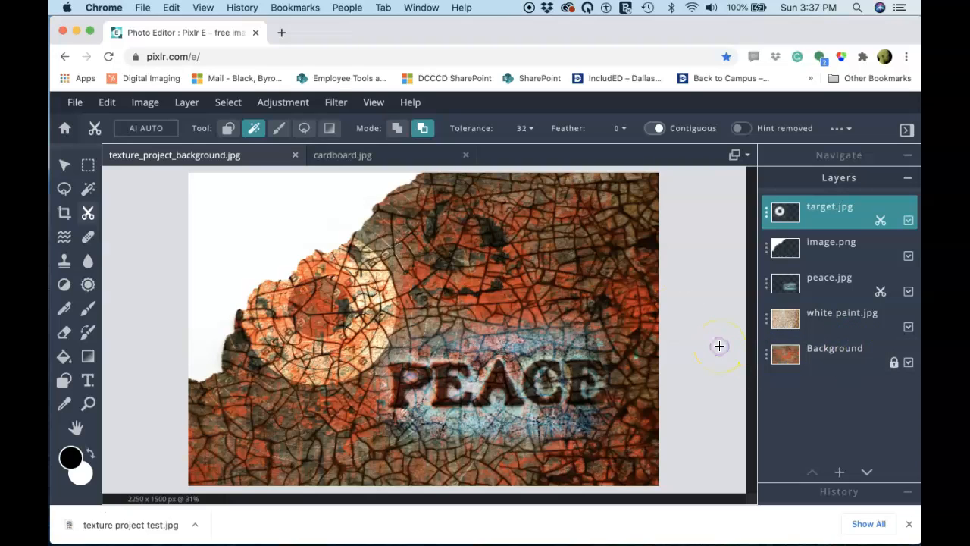
- Add X-RAY copy.jpg as a new image layer and move it to left 492, top 379 on the canvas
click(839, 474)
click(686, 298)
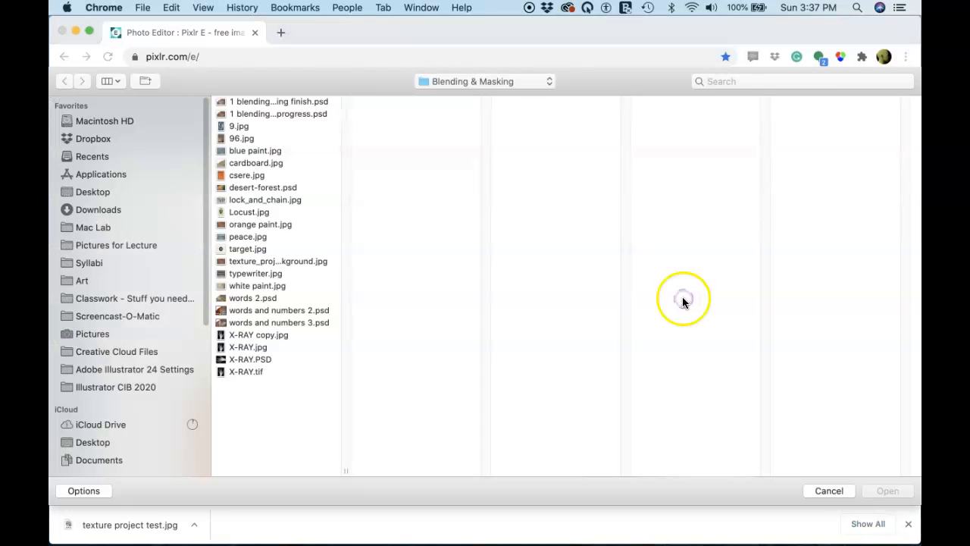
click(254, 335)
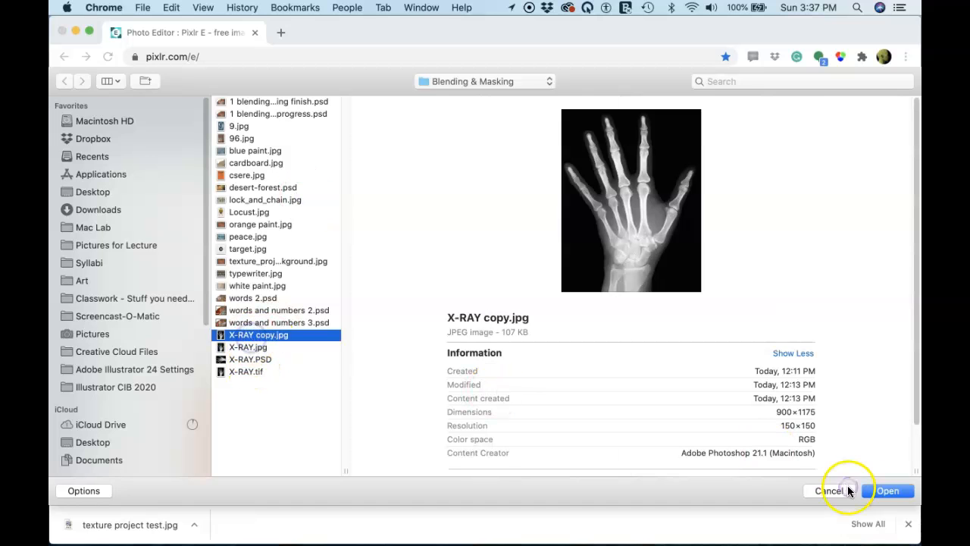
click(887, 491)
drag(457, 316, 405, 359)
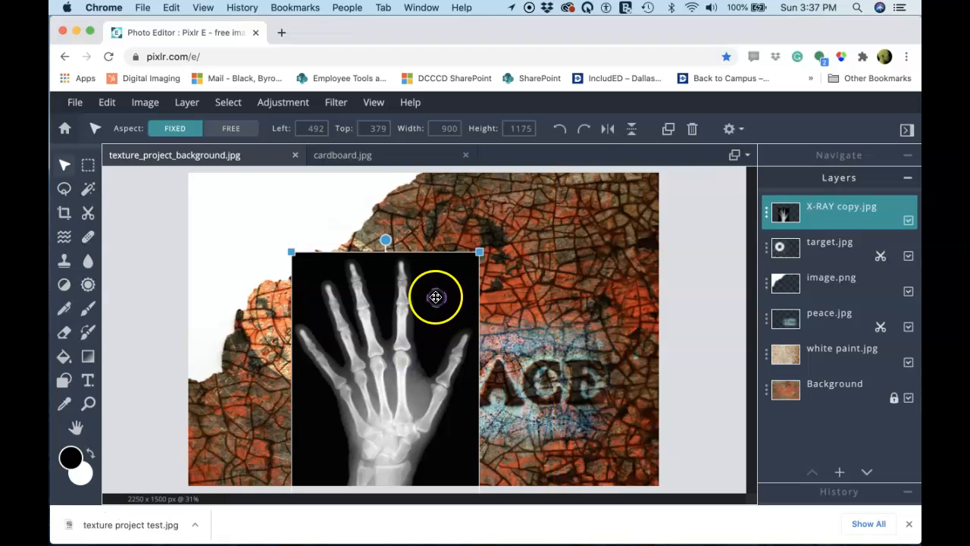
- Remove the black background around the X-ray hand with Magic Mask at tolerance 32, feather 5 and contiguous masking on
click(88, 217)
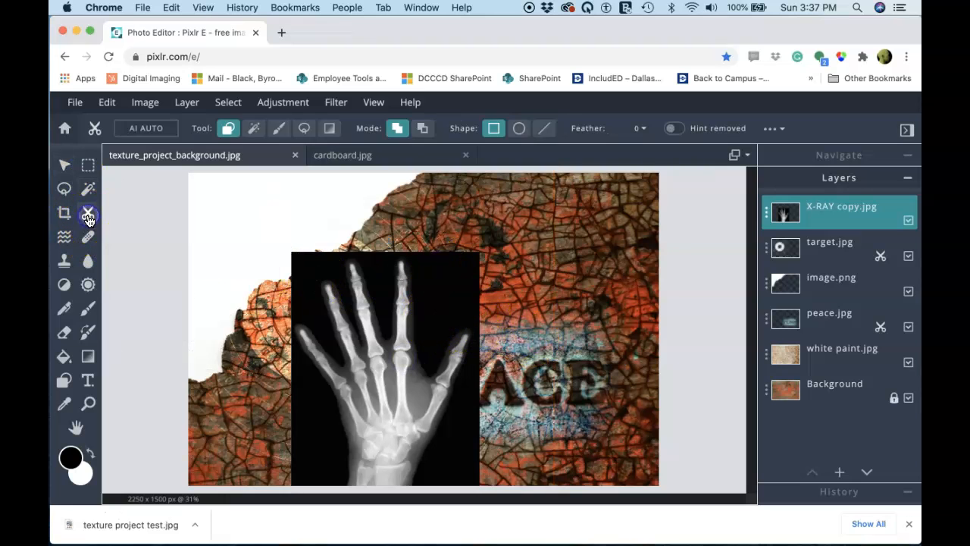
click(254, 129)
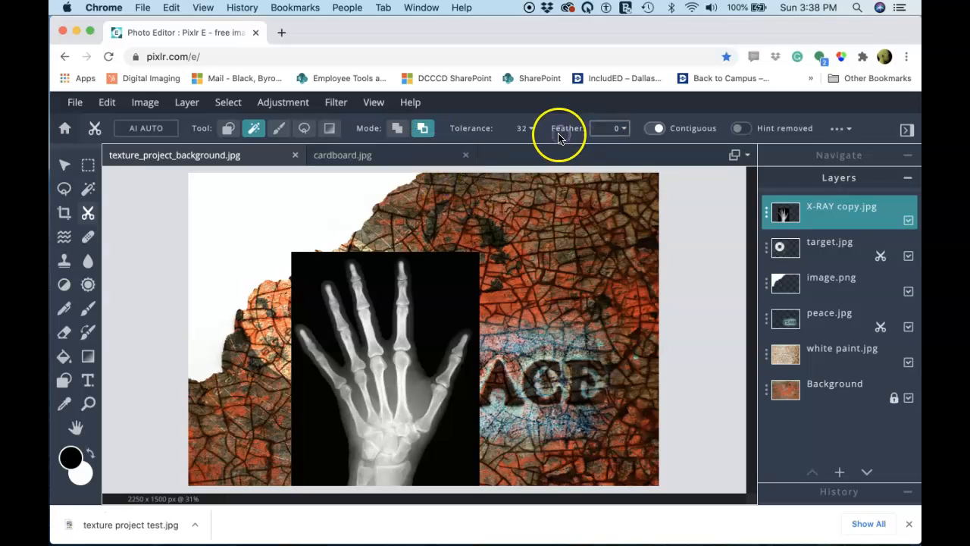
click(622, 128)
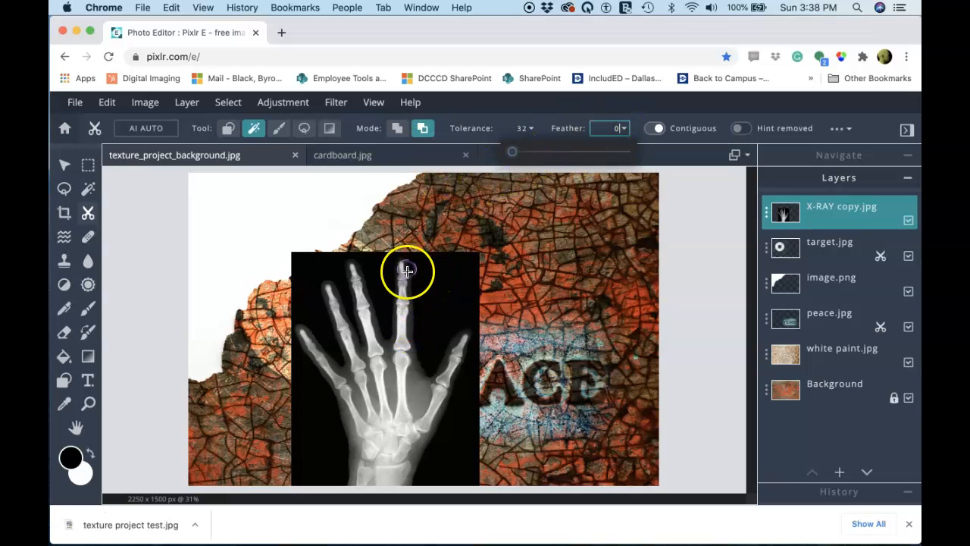
click(513, 152)
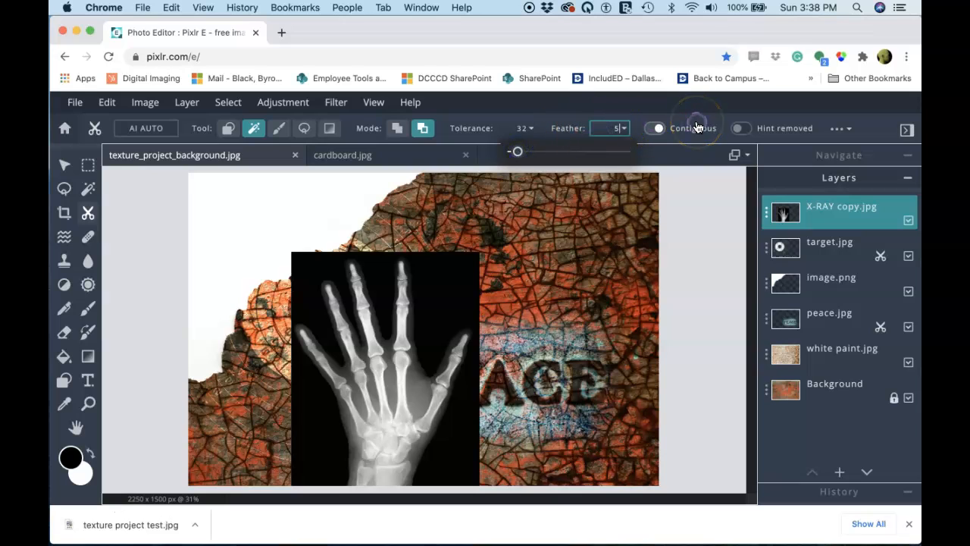
click(441, 283)
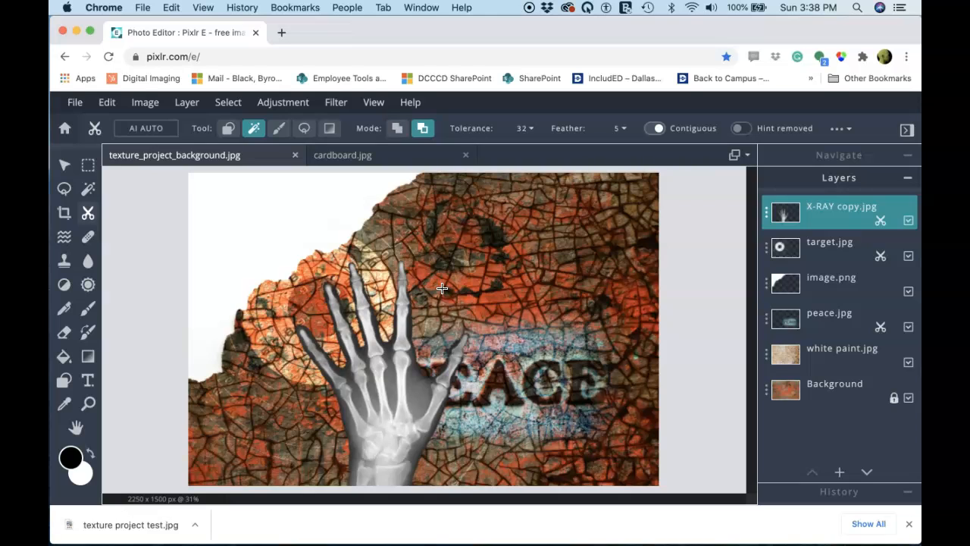
- Try removing the grey flesh areas around the hand bones with Magic Mask, and undo those removals
click(426, 379)
click(421, 379)
click(390, 384)
click(394, 413)
click(346, 426)
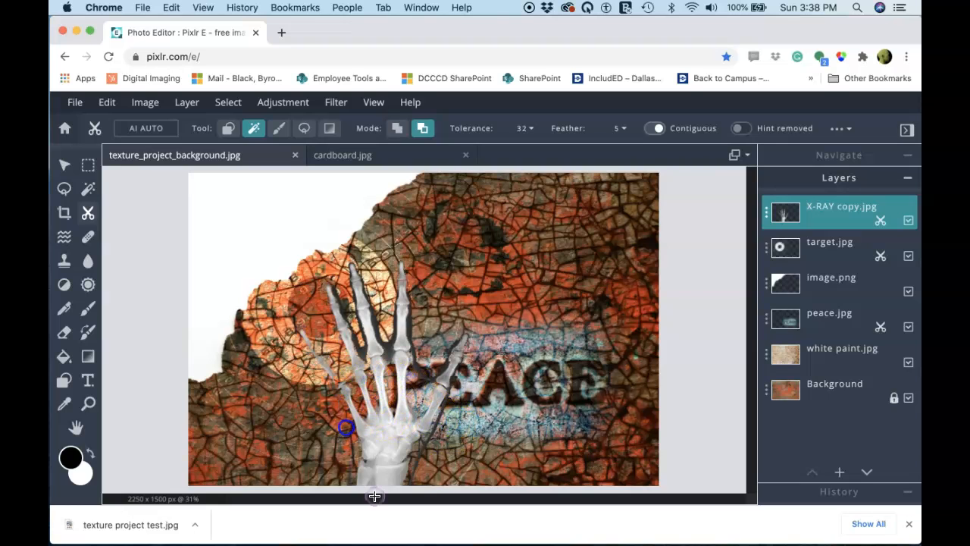
key(super+z)
key(super+z)
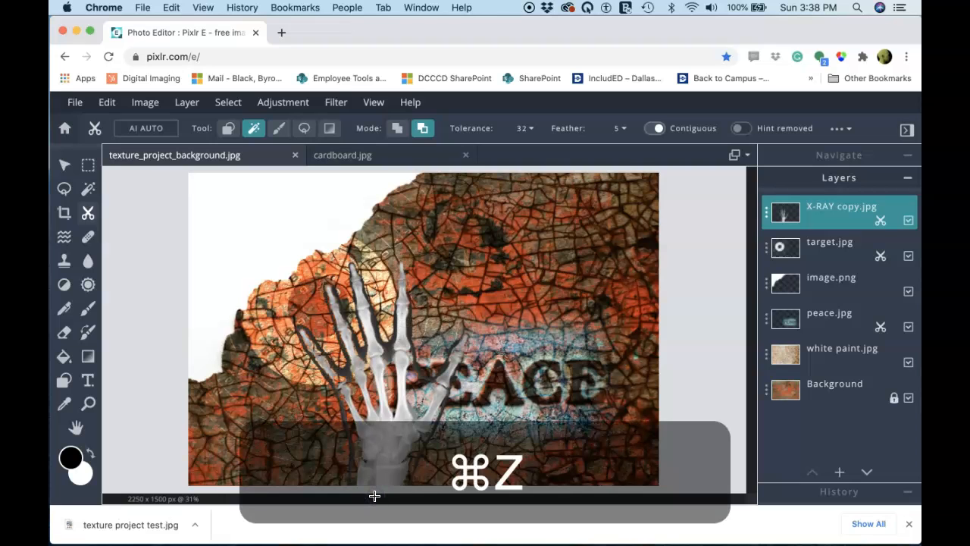
key(super+z)
key(super+z)
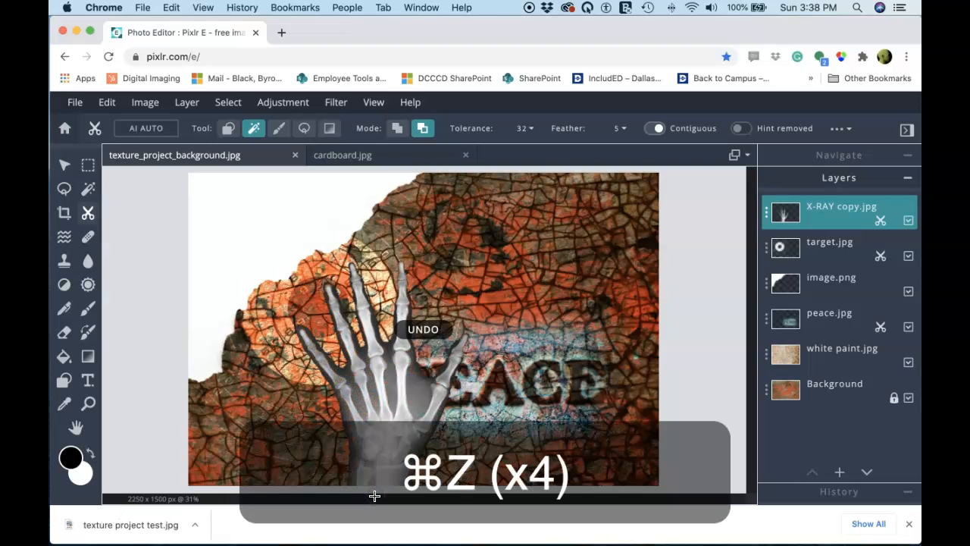
click(364, 405)
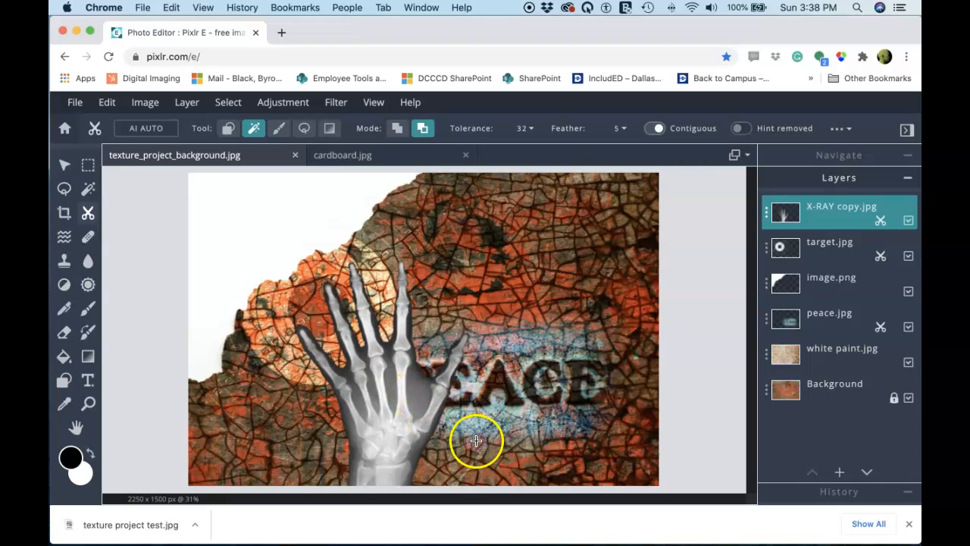
- Set the X-ray hand layer's blend mode to Color-dodge
click(764, 219)
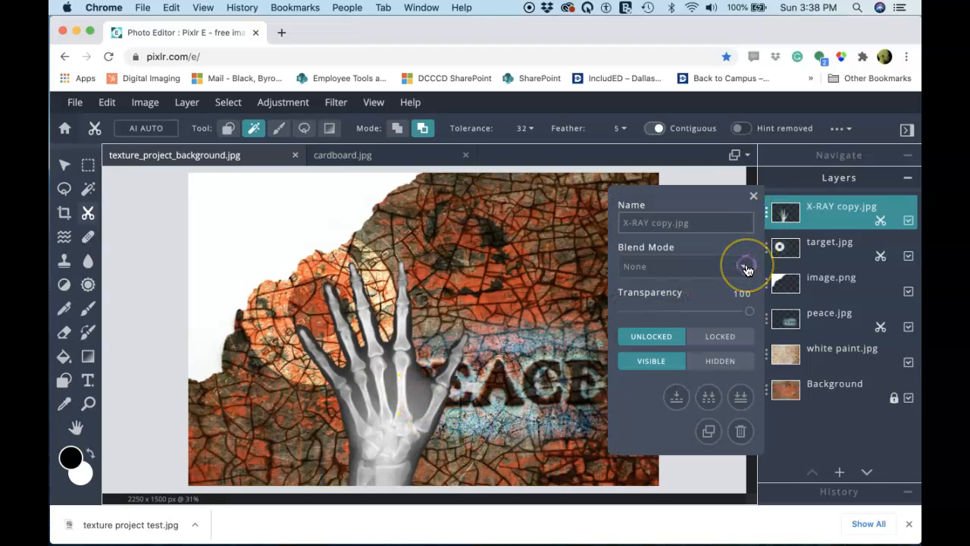
click(746, 267)
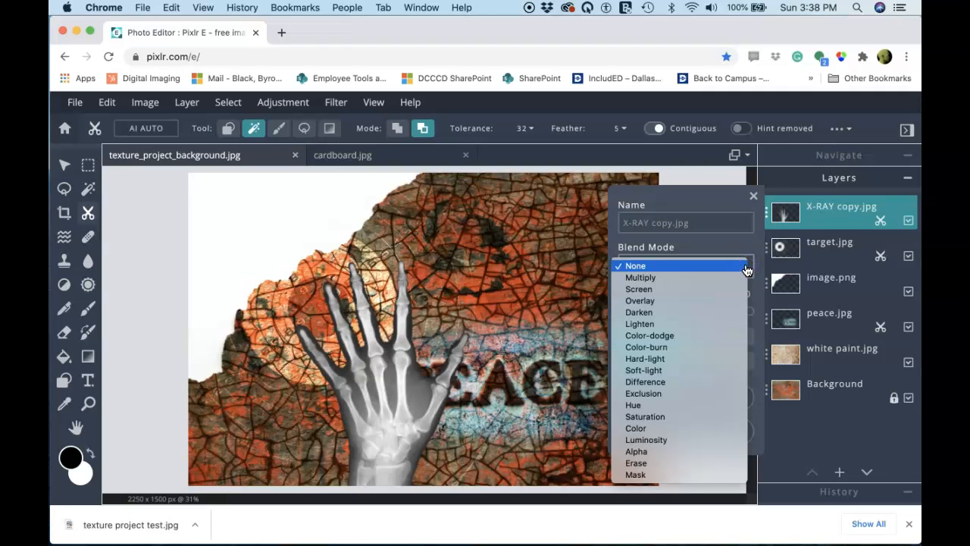
click(688, 336)
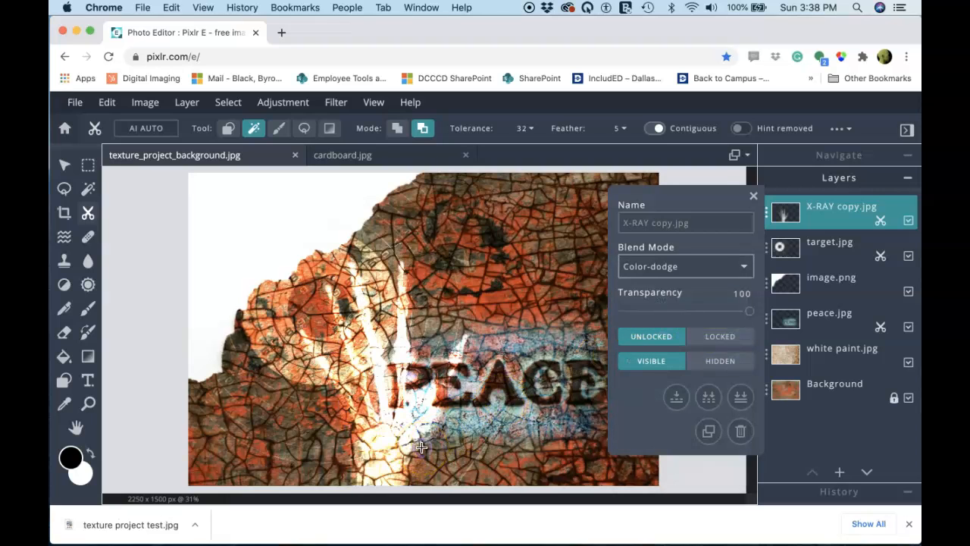
click(398, 434)
- Rotate the X-ray hand slightly clockwise and move it to about left 322, top 519, beside the PEACE lettering
key(v)
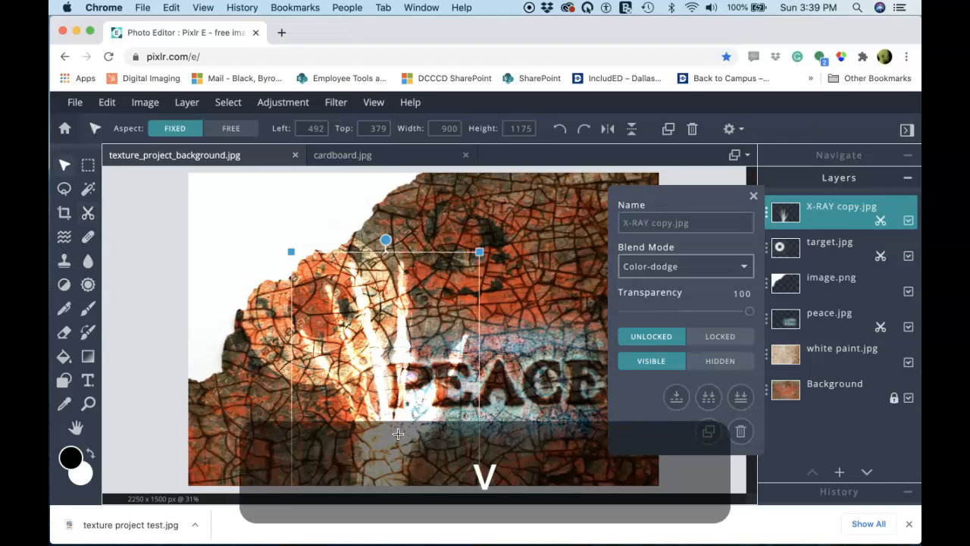
drag(401, 417, 377, 451)
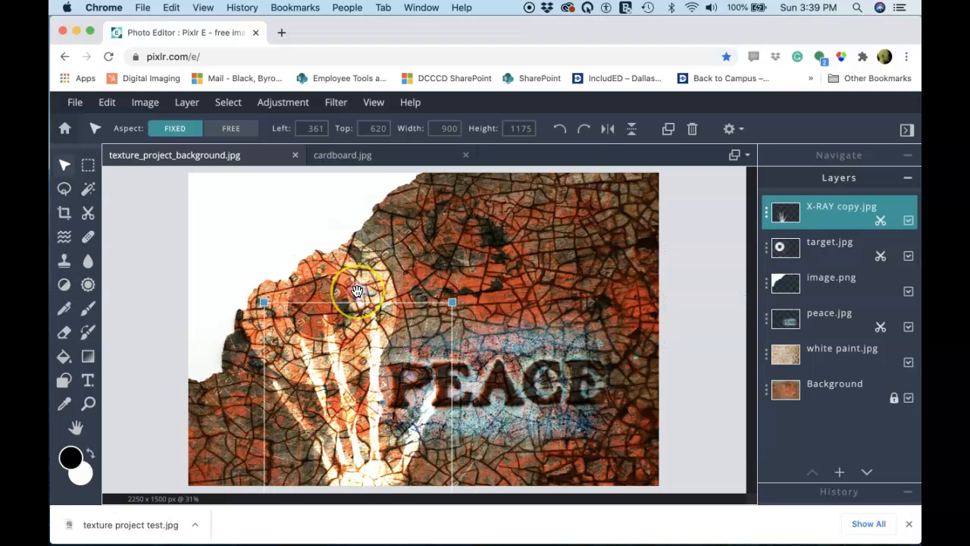
drag(356, 292, 415, 285)
drag(369, 443, 362, 421)
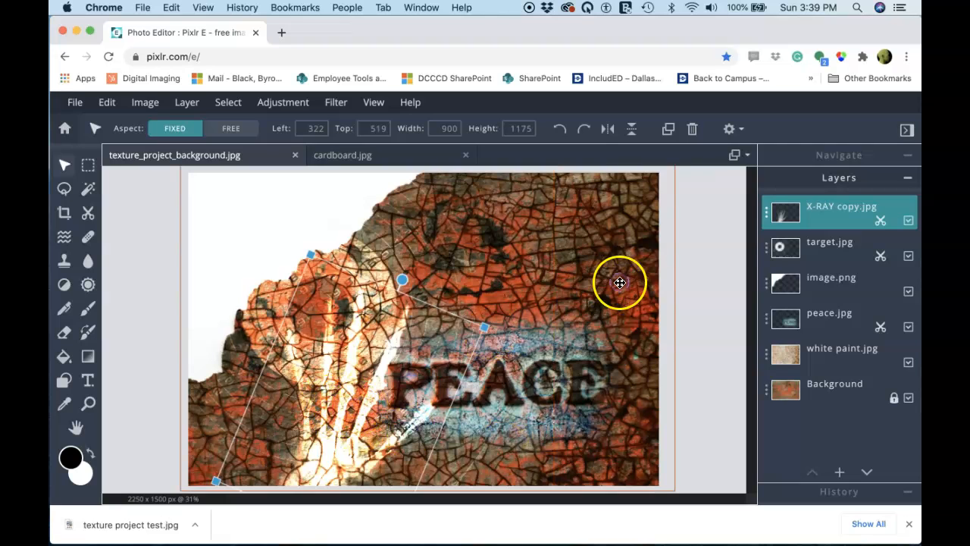
- Duplicate the X-ray hand layer, shift the copy slightly sideways, and undo both changes
click(767, 219)
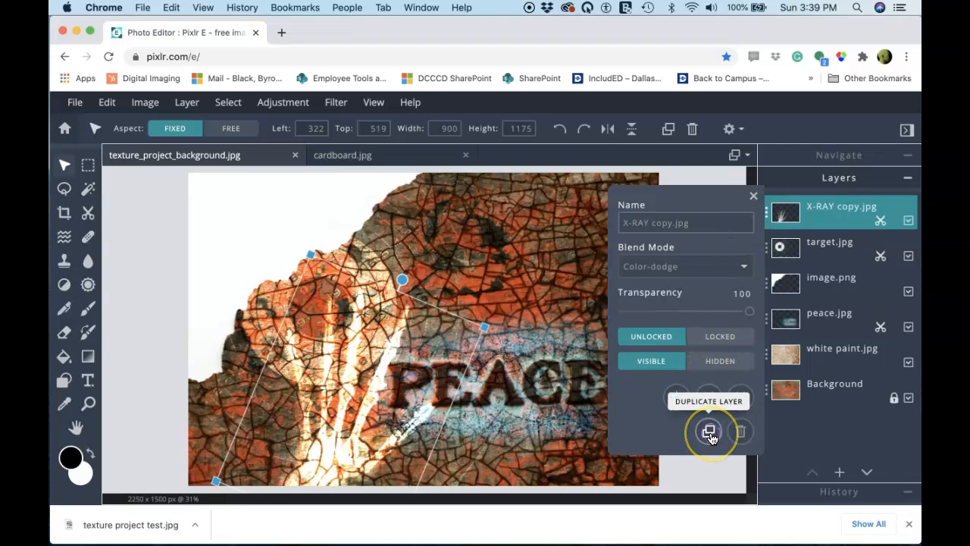
click(710, 432)
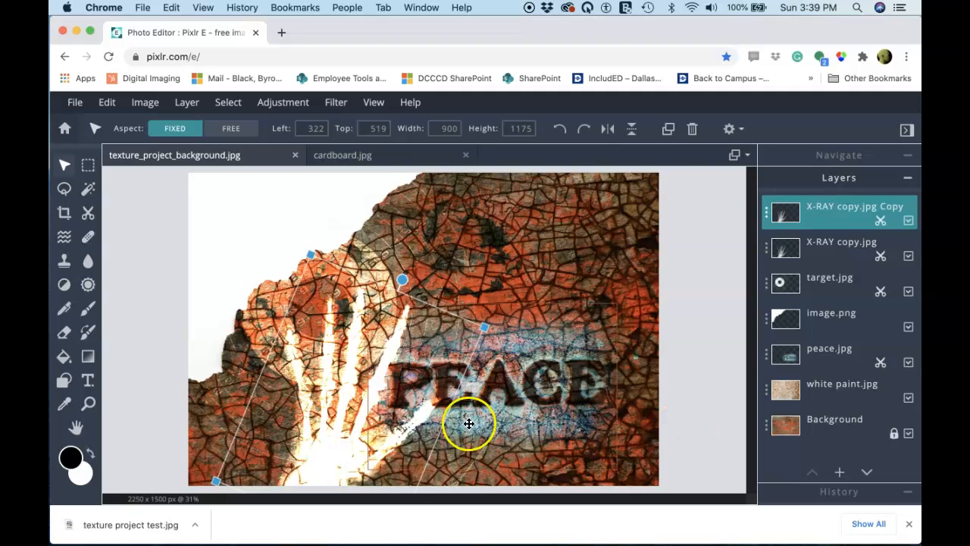
drag(359, 441, 386, 441)
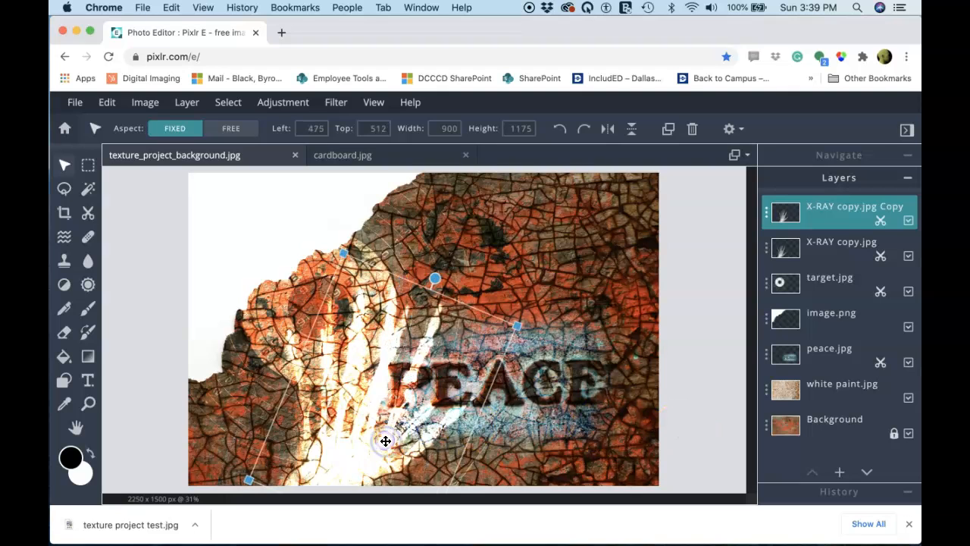
key(super+z)
key(super+z)
- Duplicate the X-ray hand layer and move the copy over the end of the PEACE lettering, at about left 1125, top 313
click(353, 448)
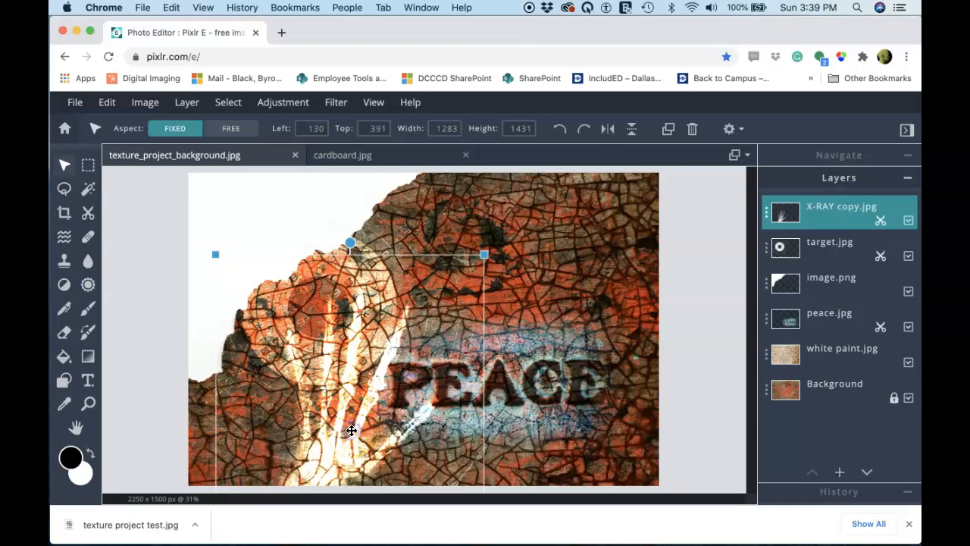
right_click(352, 440)
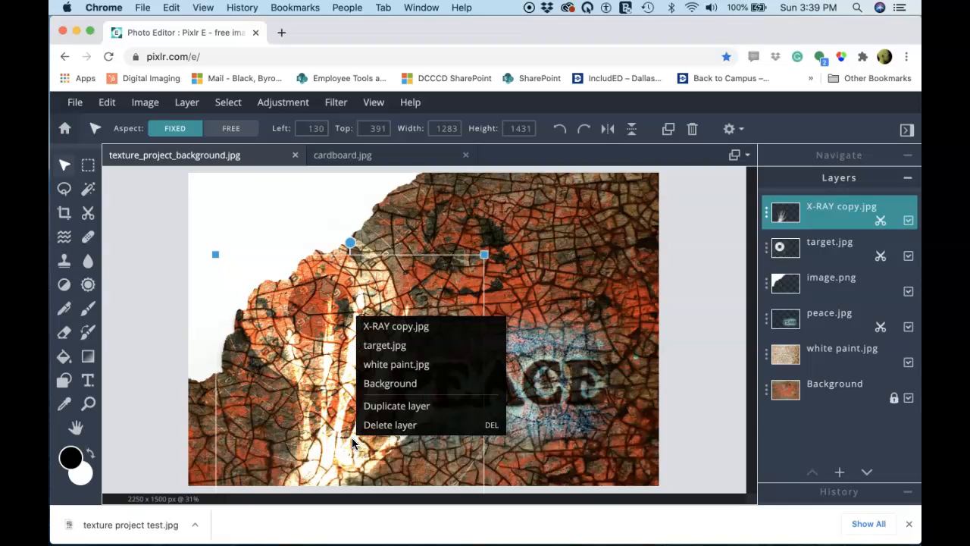
click(378, 409)
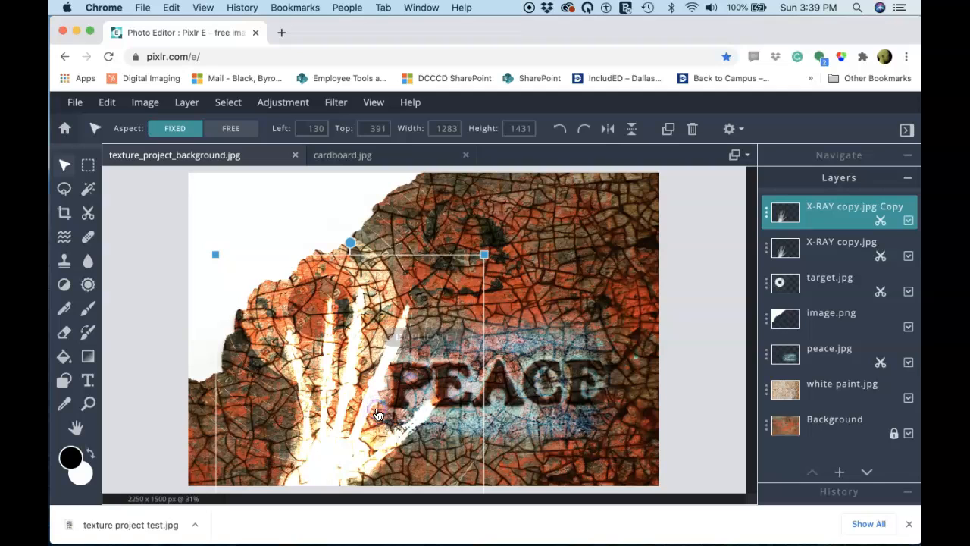
drag(353, 448, 551, 434)
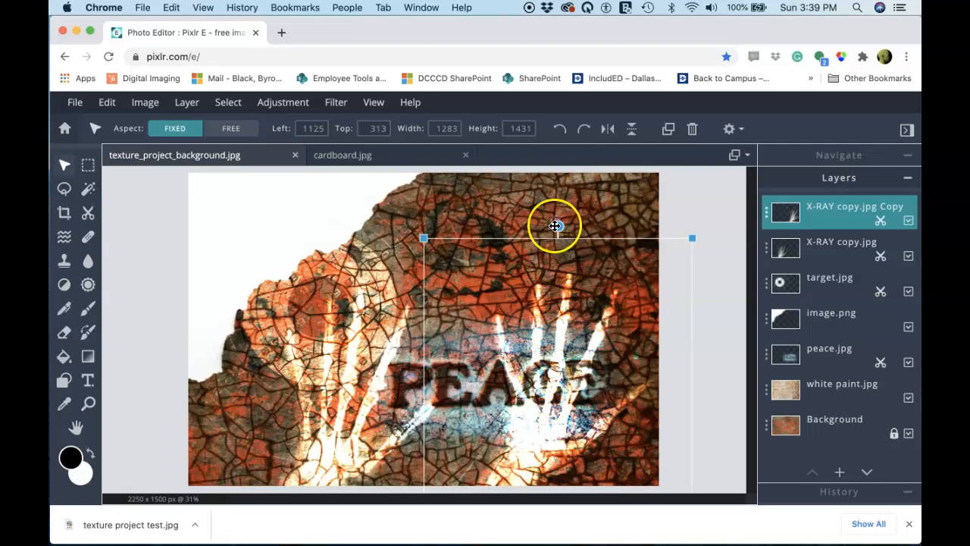
- Try rotating the duplicated hand counter-clockwise through four quarter turns
click(561, 130)
click(562, 130)
click(562, 130)
click(561, 129)
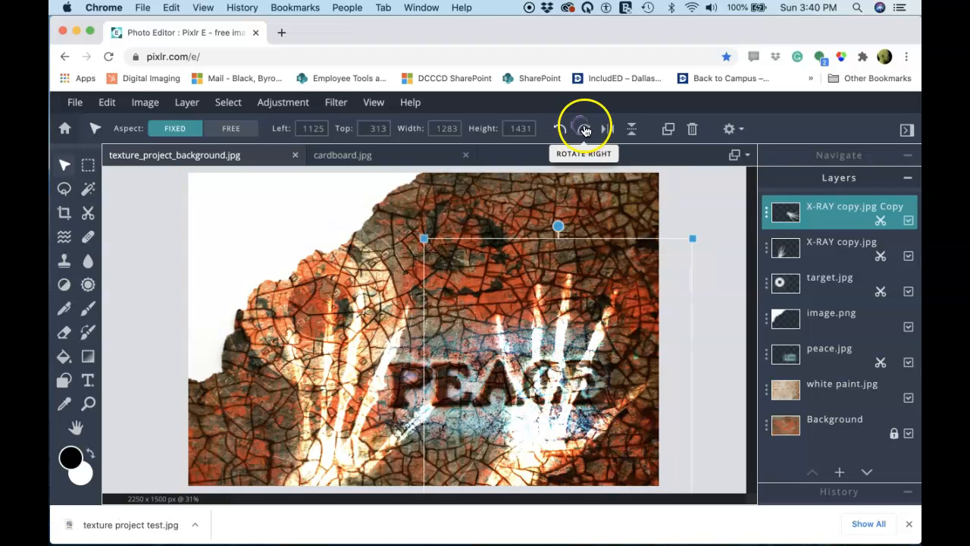
- Try flipping the duplicated hand horizontally and back, and vertically and back
click(607, 130)
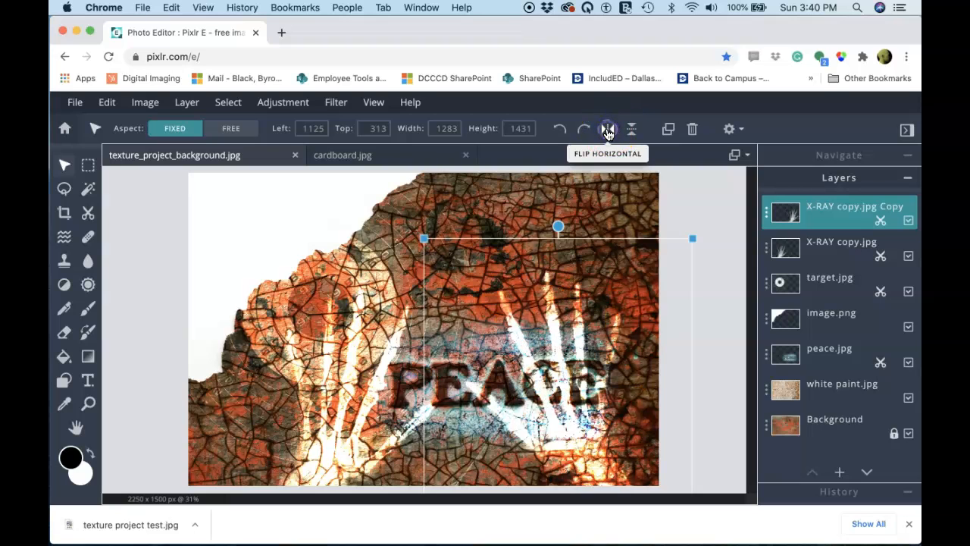
click(607, 130)
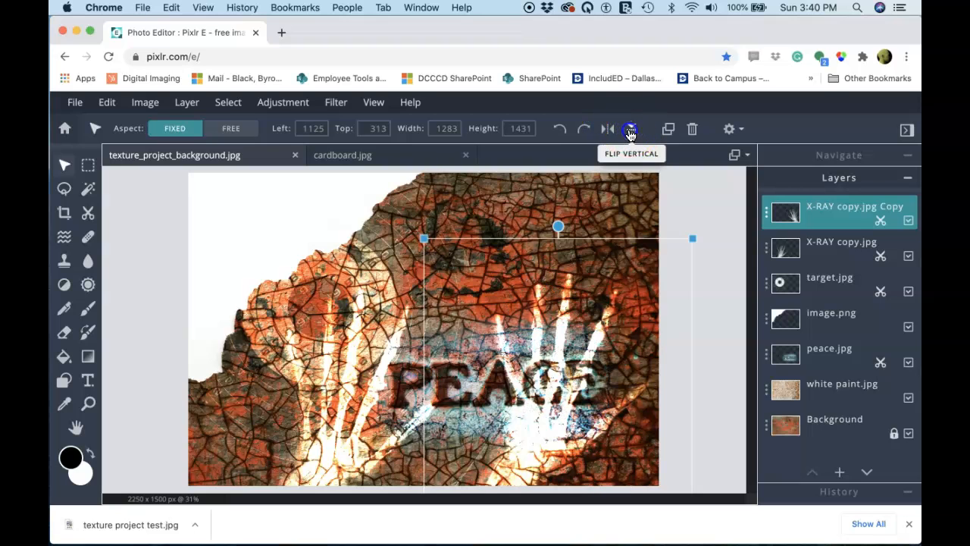
click(631, 129)
click(629, 131)
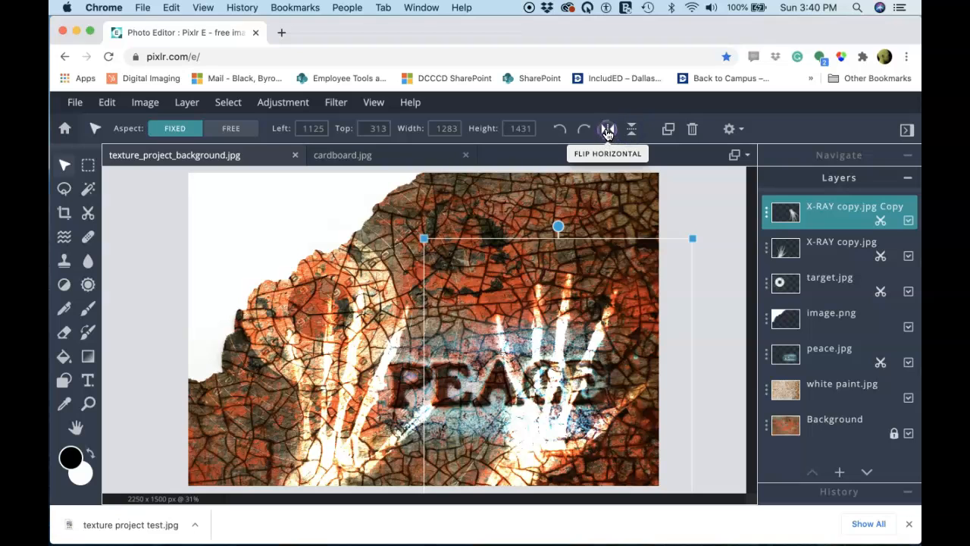
- Flip the duplicated hand horizontally, rotate it counter-clockwise into the canvas's lower-right corner, and deselect it
click(607, 130)
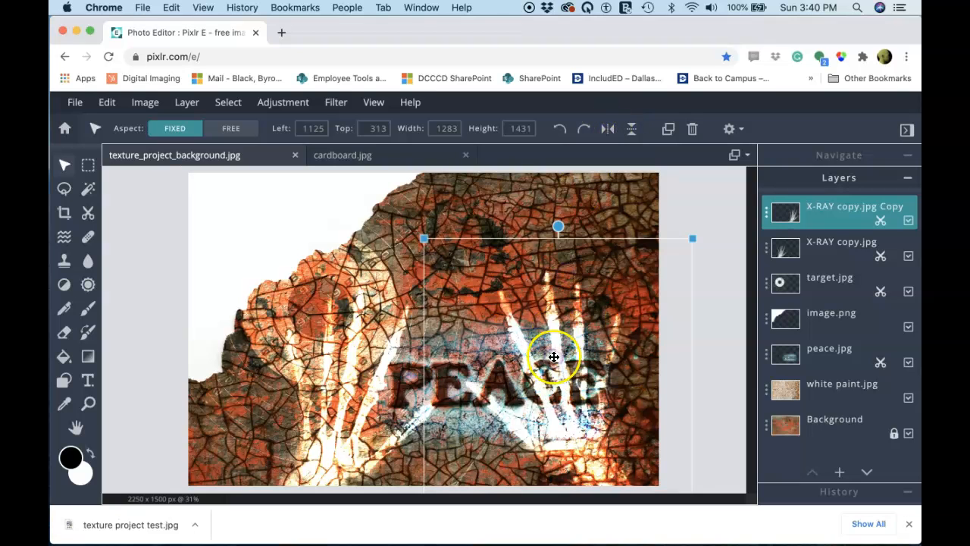
drag(552, 427, 597, 443)
drag(606, 235, 567, 240)
drag(618, 448, 613, 446)
click(708, 196)
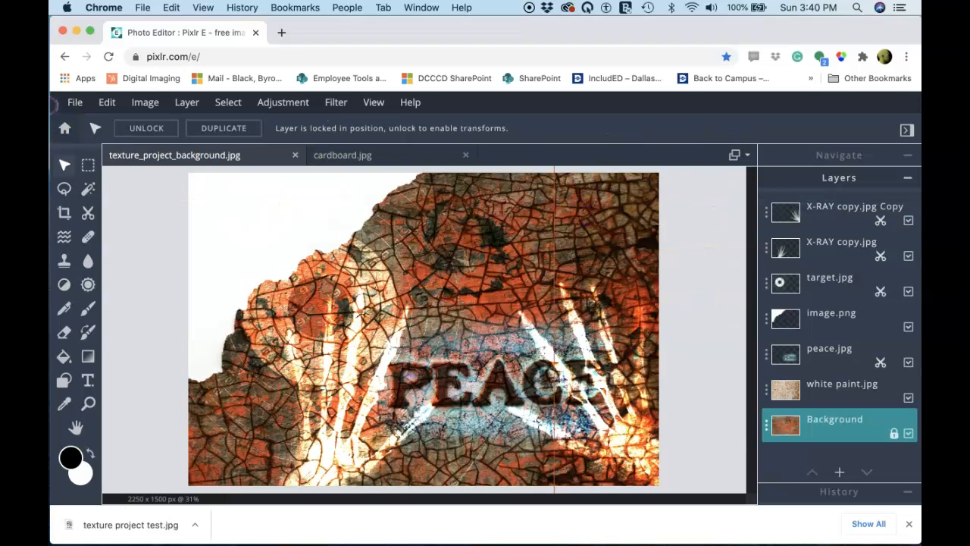
- Open the image Locust.jpg from the Blending & Masking folder as a separate document
click(83, 104)
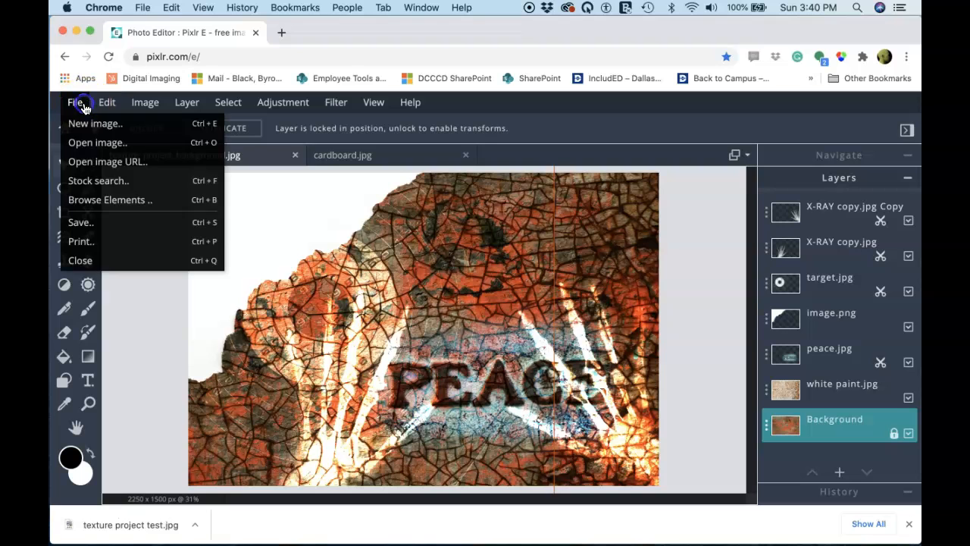
click(106, 144)
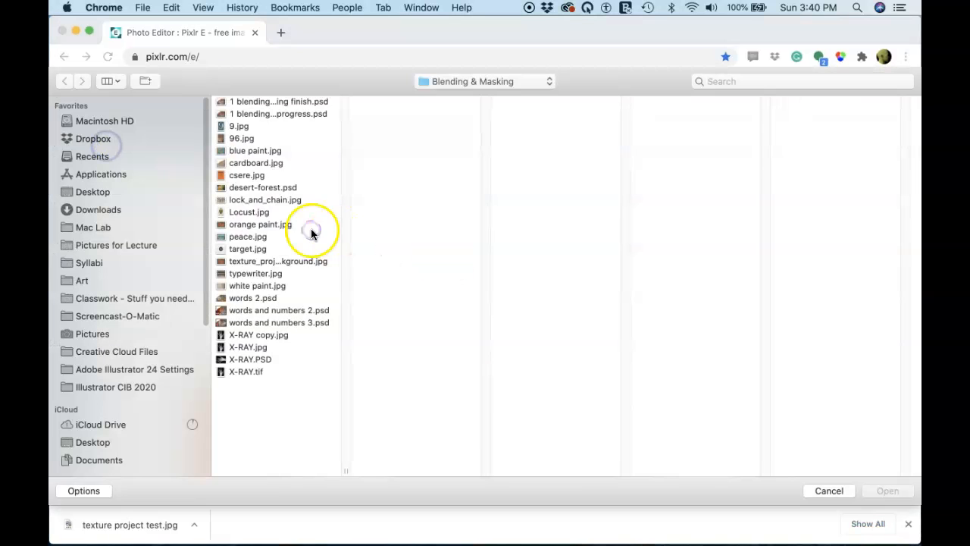
click(250, 212)
click(888, 491)
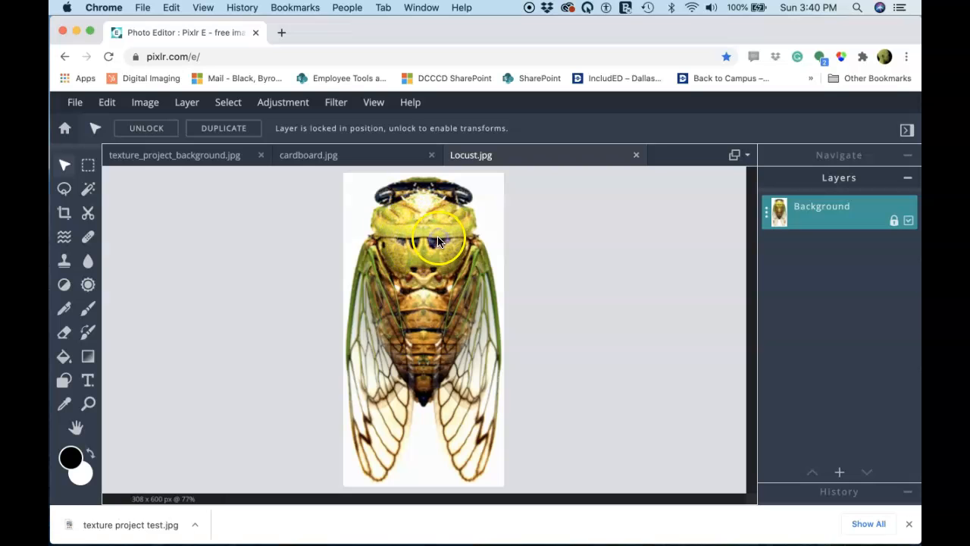
- Apply a gentle S-shaped Curves adjustment to the locust, lowering the shadows and raising the highlights
click(297, 106)
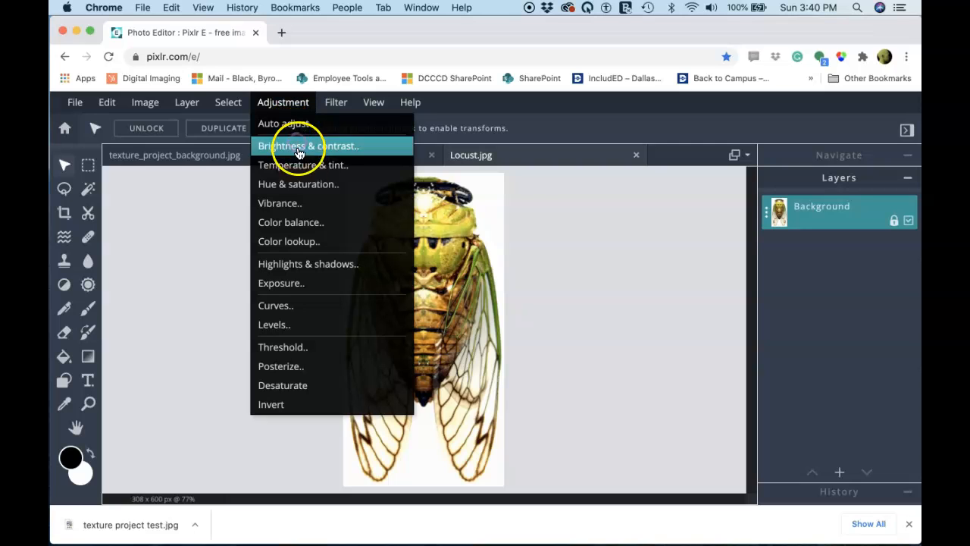
click(298, 306)
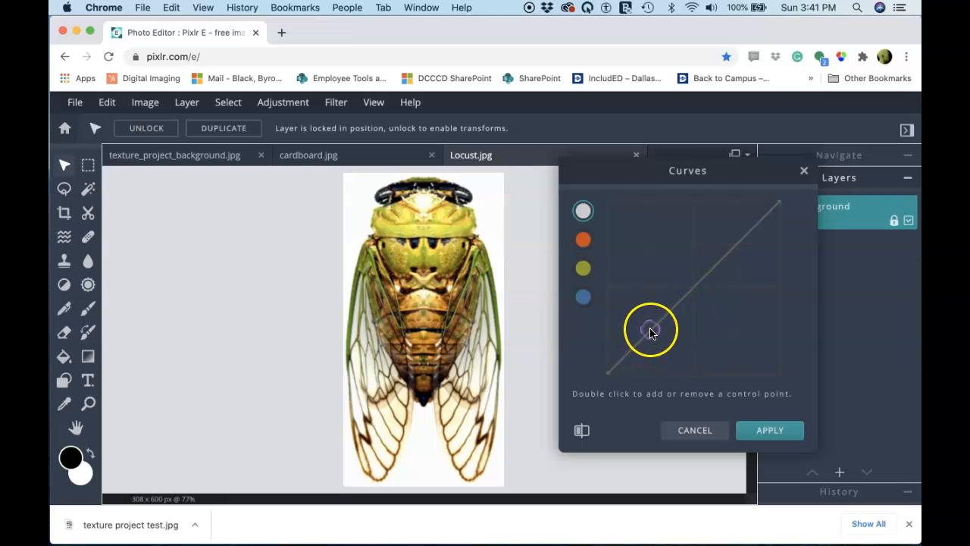
click(651, 332)
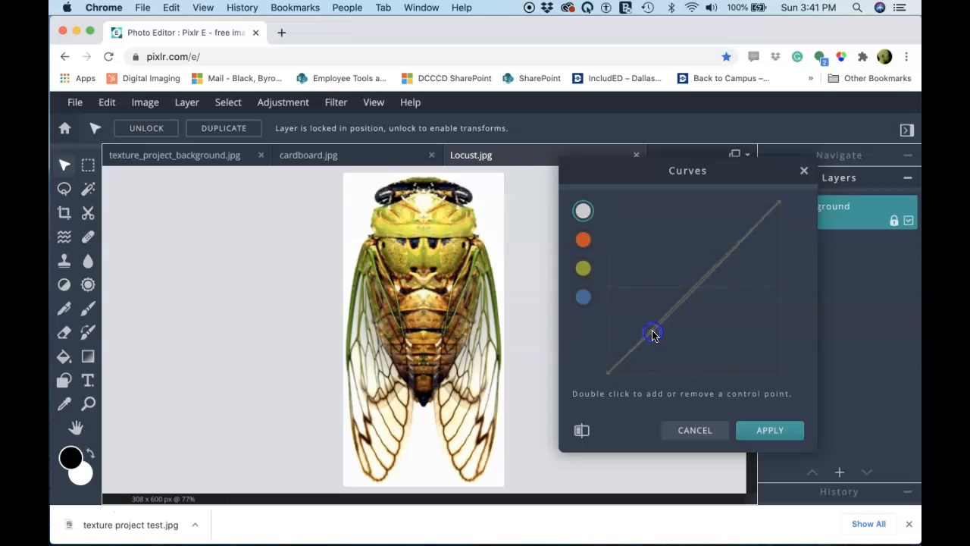
drag(651, 332, 647, 353)
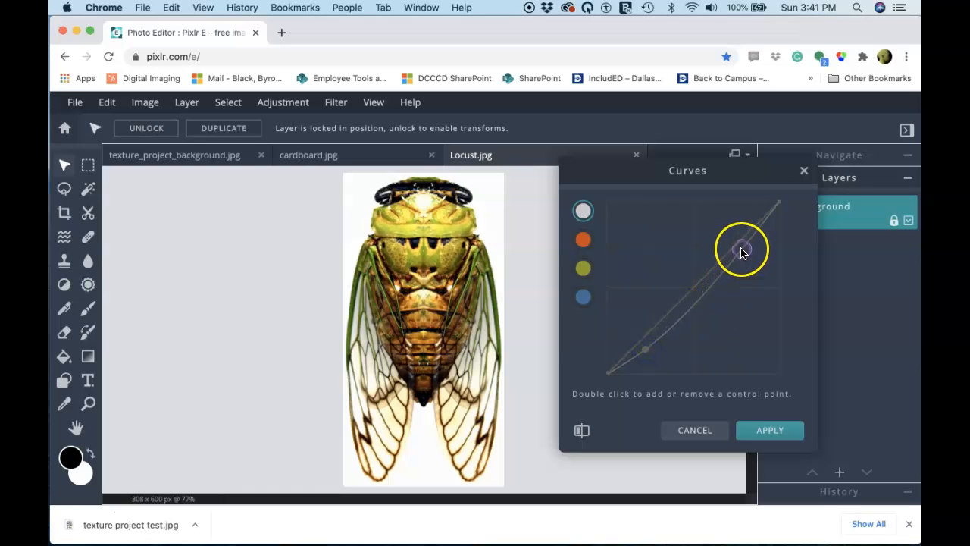
double_click(740, 252)
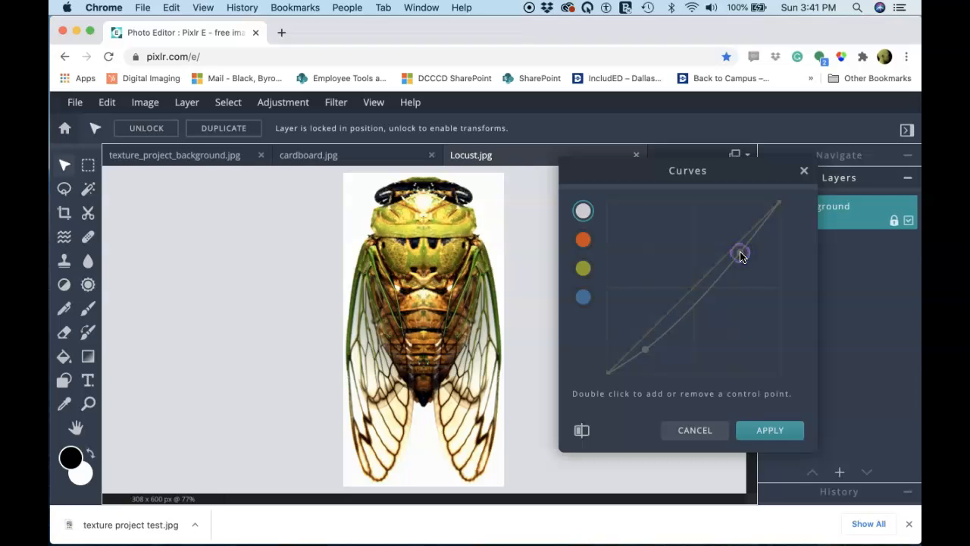
drag(740, 252, 734, 238)
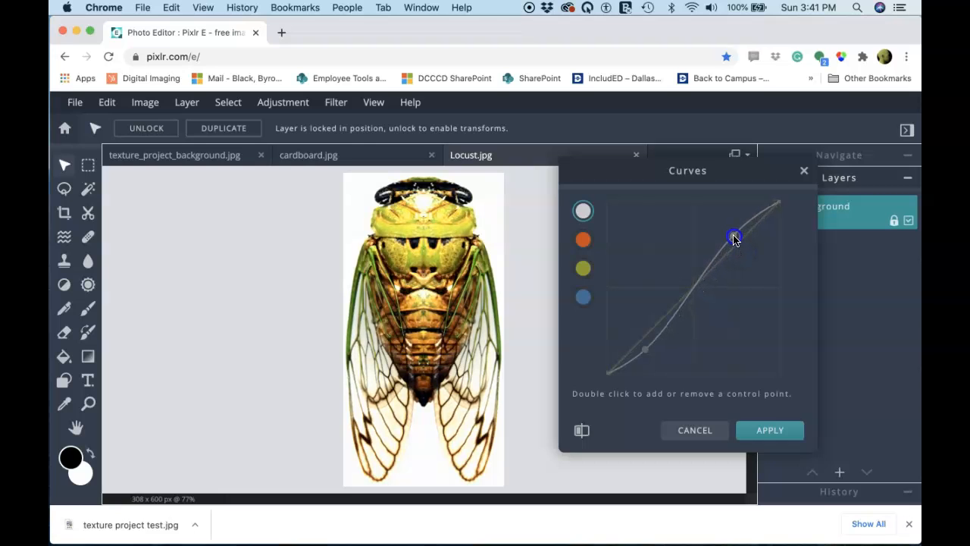
drag(733, 238, 734, 240)
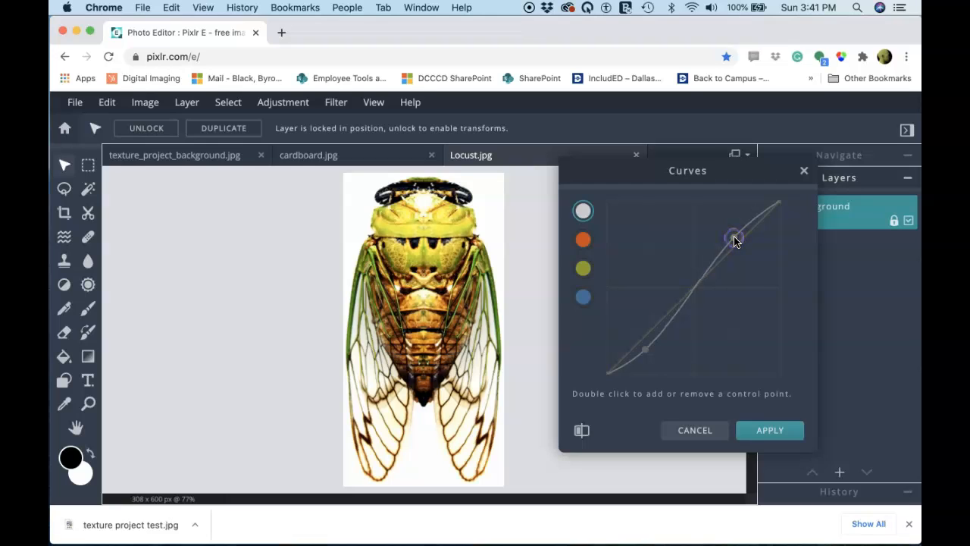
click(734, 264)
click(764, 430)
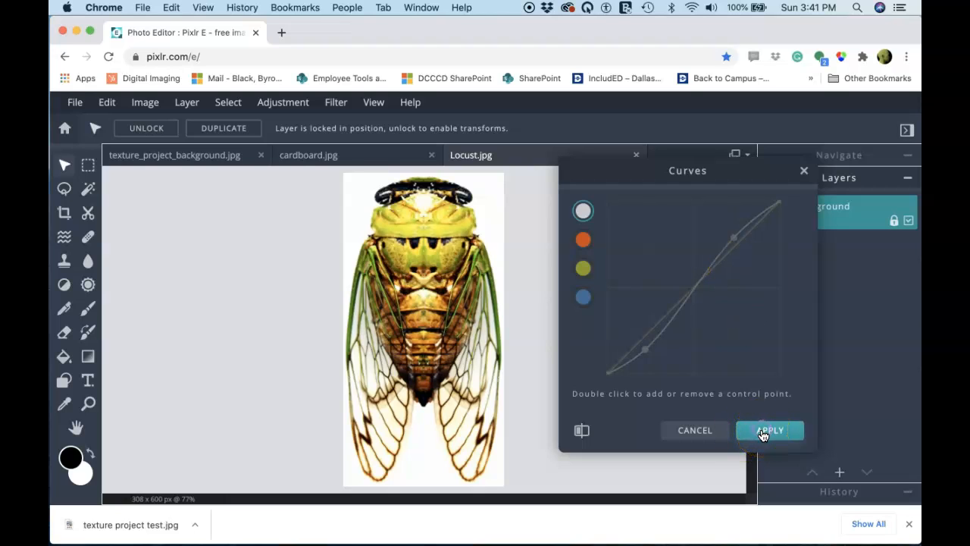
click(763, 431)
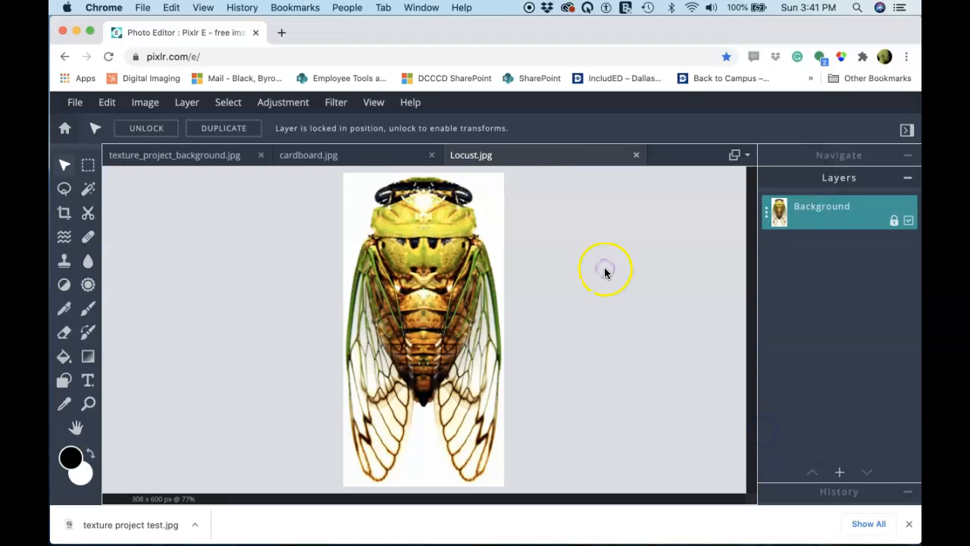
- Recolour the locust blue with a Hue & saturation adjustment of hue 124 and saturation -14
click(284, 103)
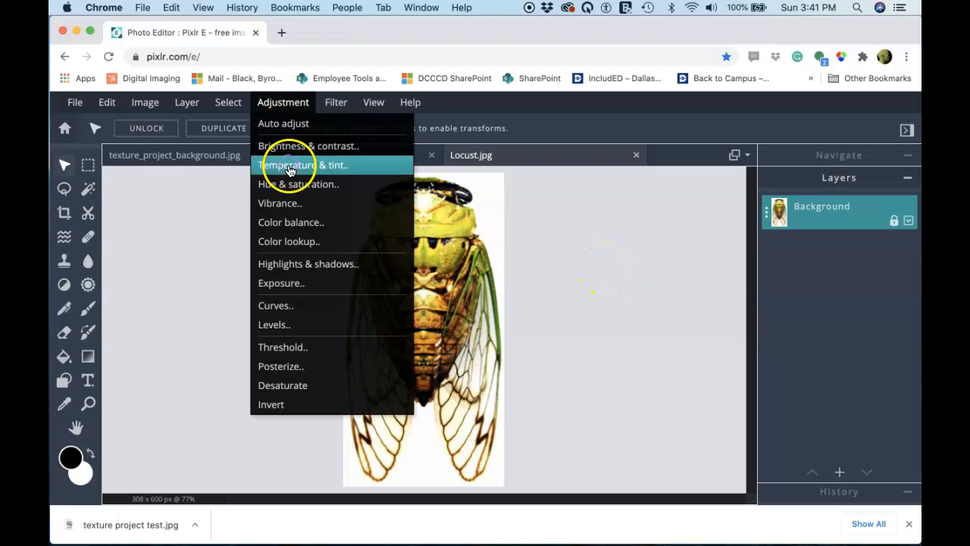
click(353, 190)
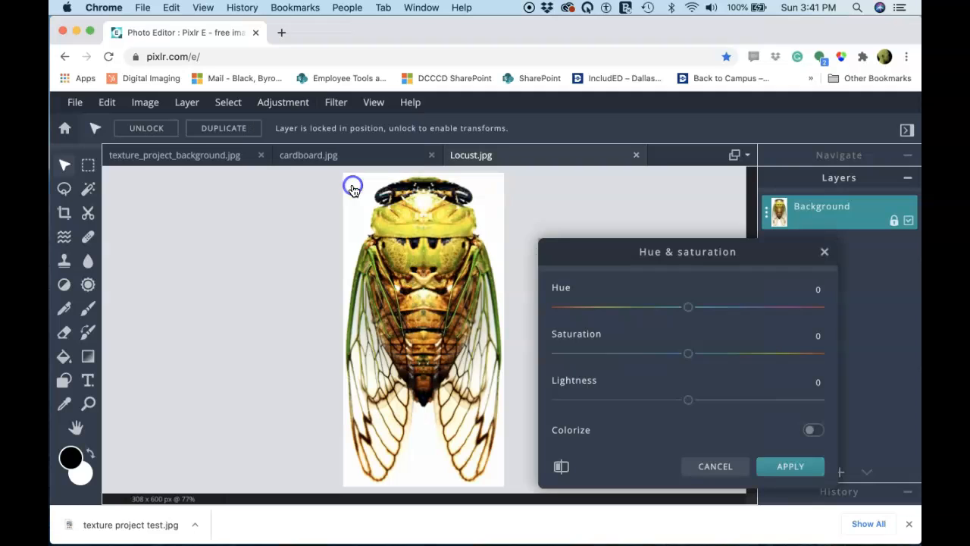
click(689, 307)
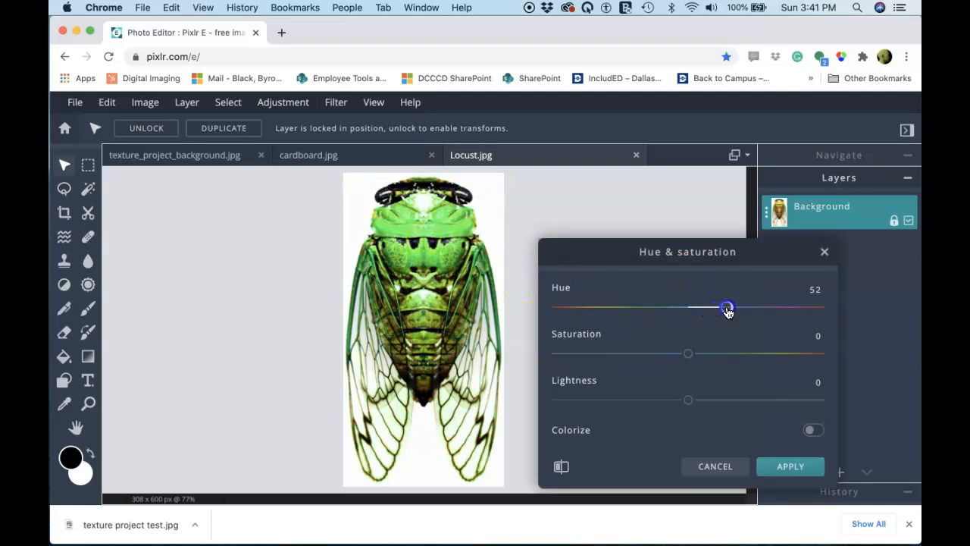
drag(751, 314, 761, 314)
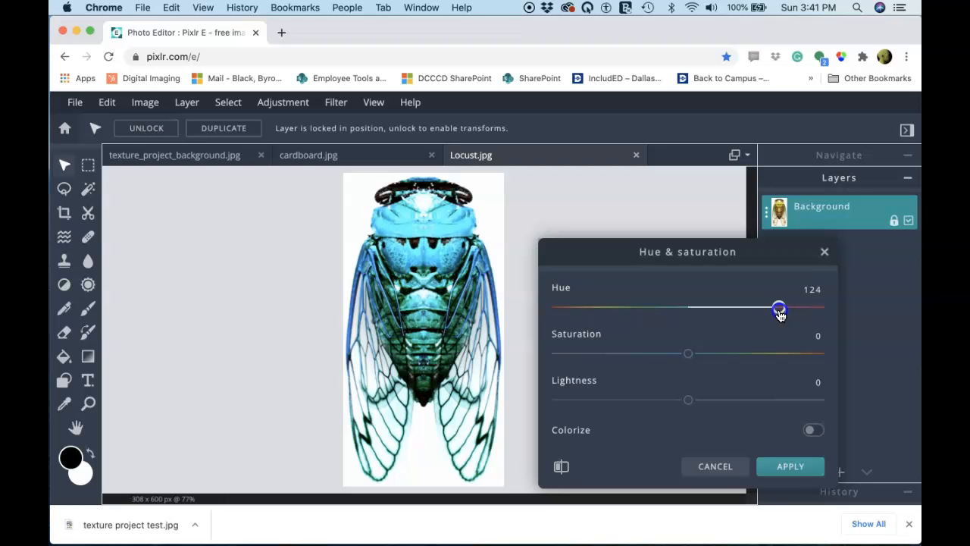
click(785, 470)
drag(688, 353, 670, 362)
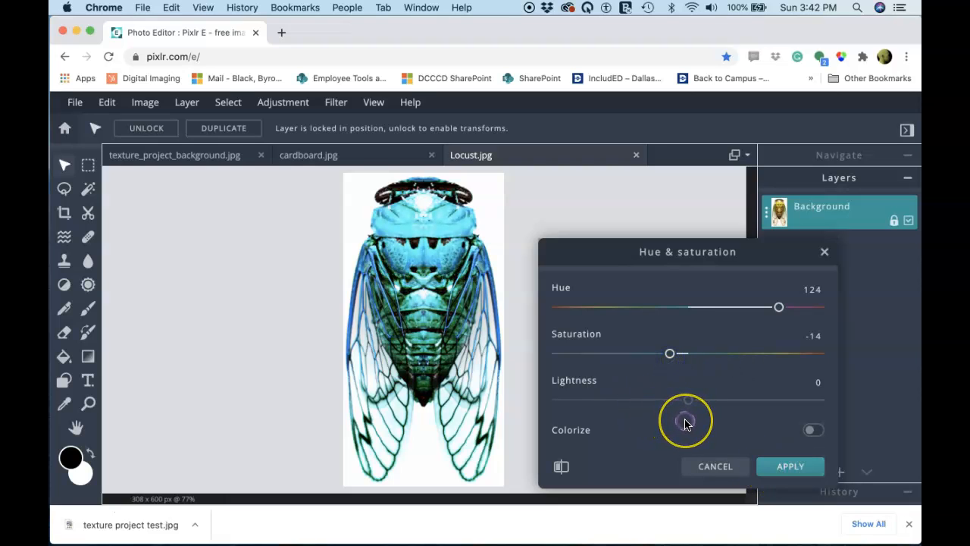
click(785, 468)
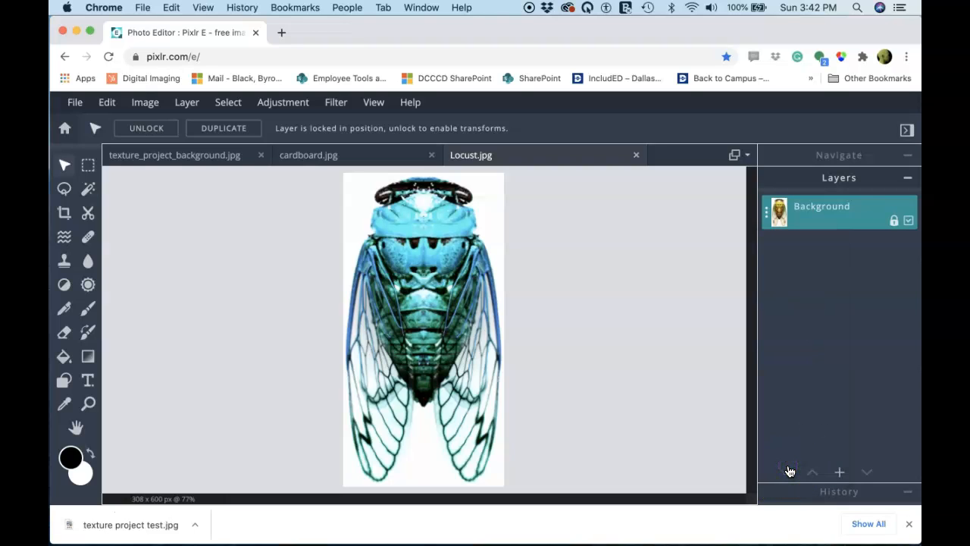
click(571, 401)
- Select the white background around the locust with the Magic wand at tolerance 32, contiguous, after sampling a few areas of its body
click(89, 196)
click(359, 204)
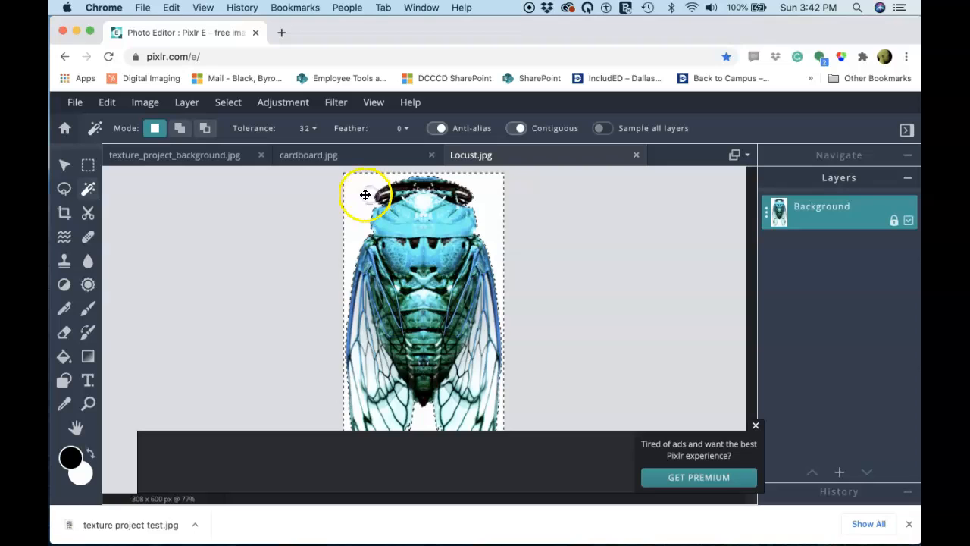
click(394, 222)
click(403, 261)
click(410, 299)
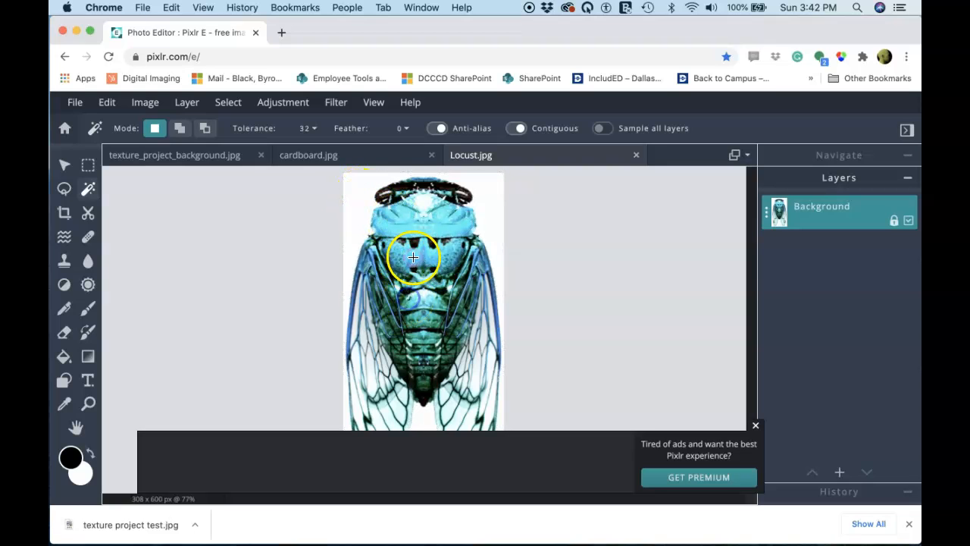
click(418, 193)
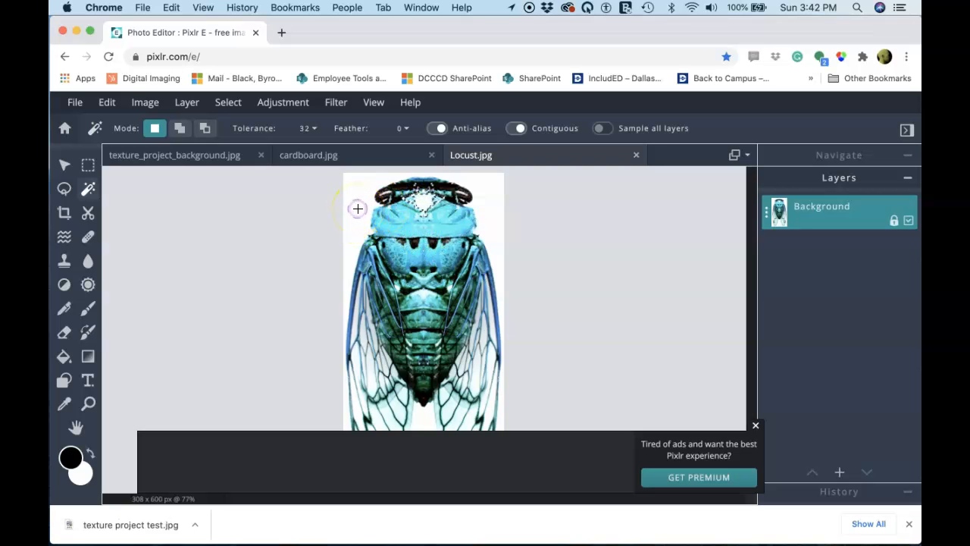
click(358, 208)
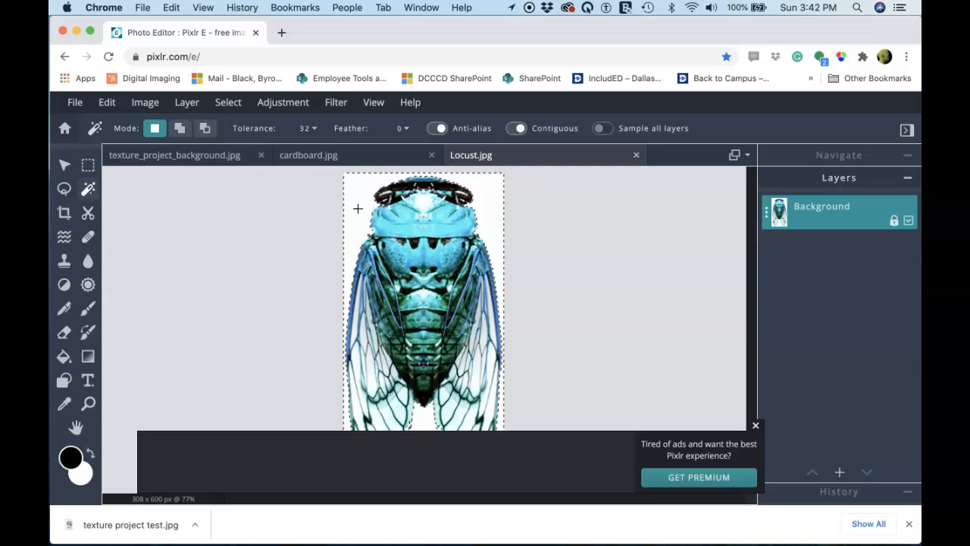
- Invert the selection so that it covers the locust instead of the white background
click(231, 105)
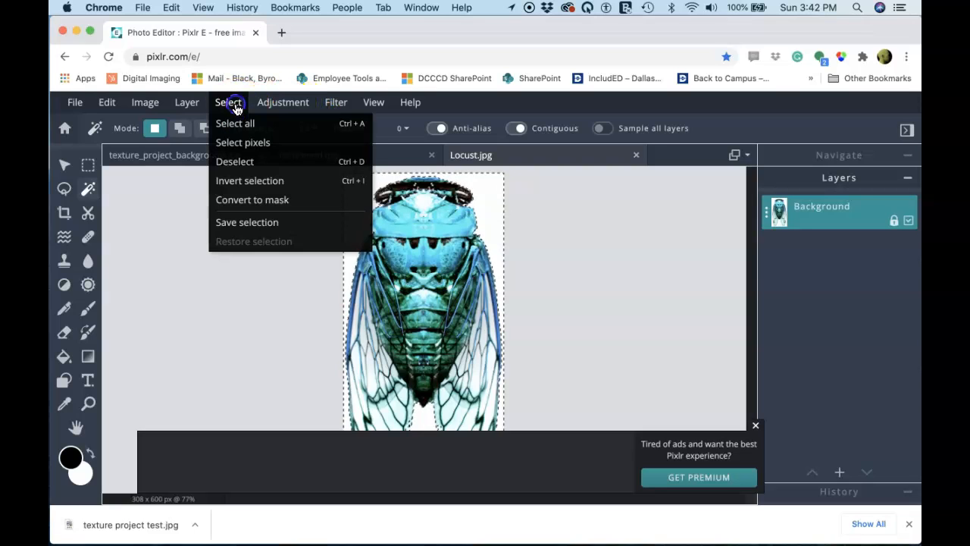
click(303, 185)
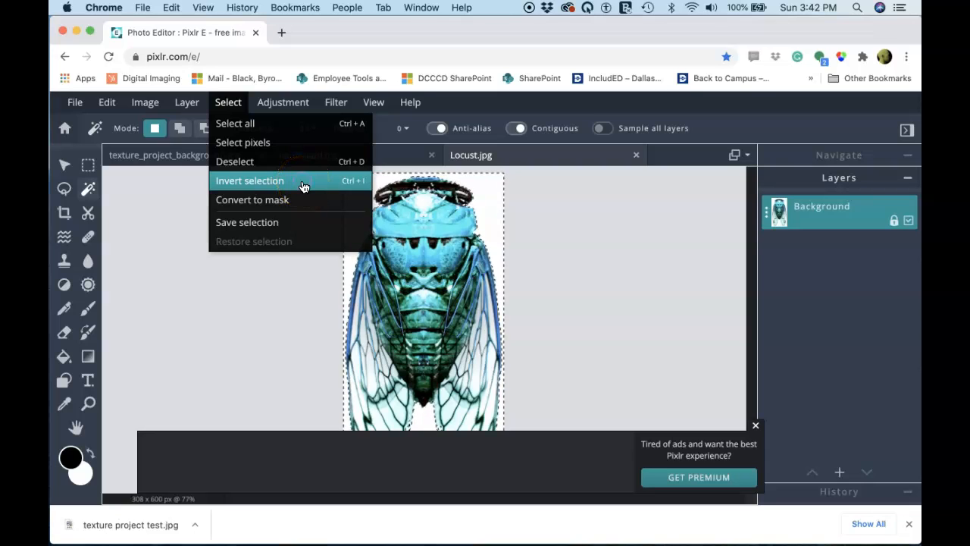
click(303, 186)
click(358, 192)
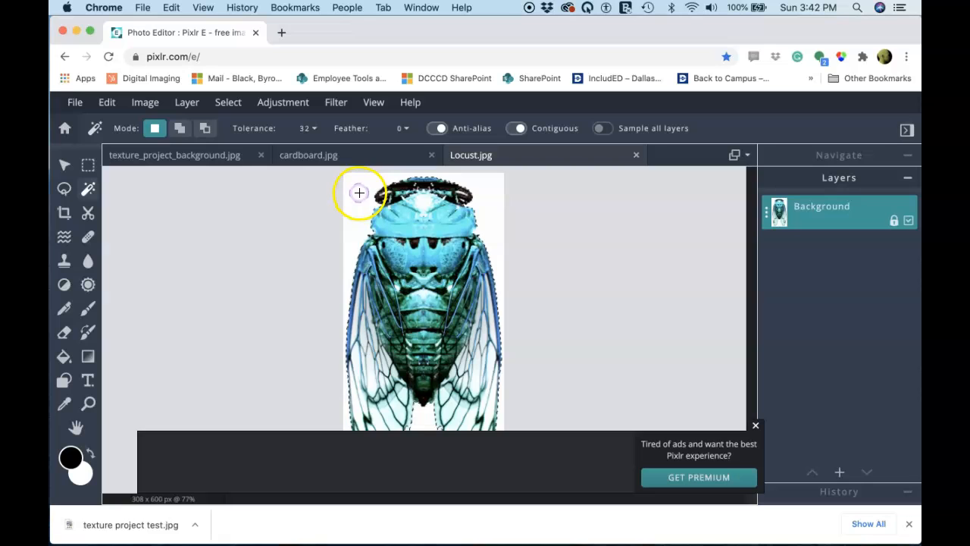
click(424, 224)
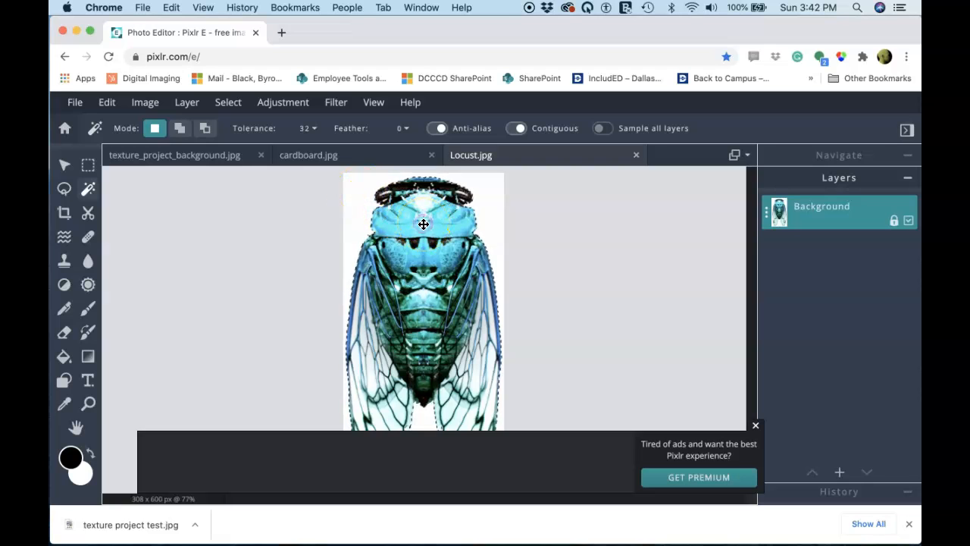
- Copy the selected locust and paste it into texture_project_background.jpg as a new layer
key(super+c)
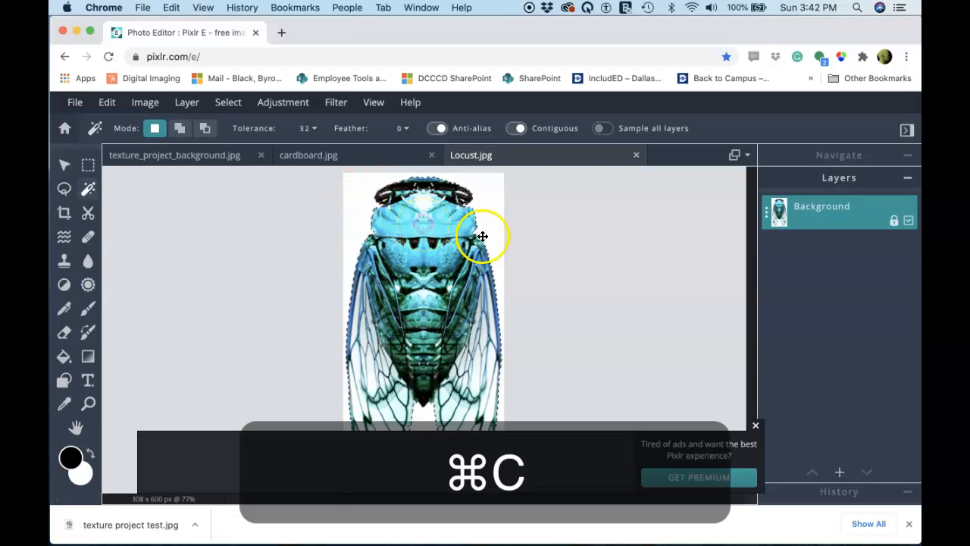
click(208, 156)
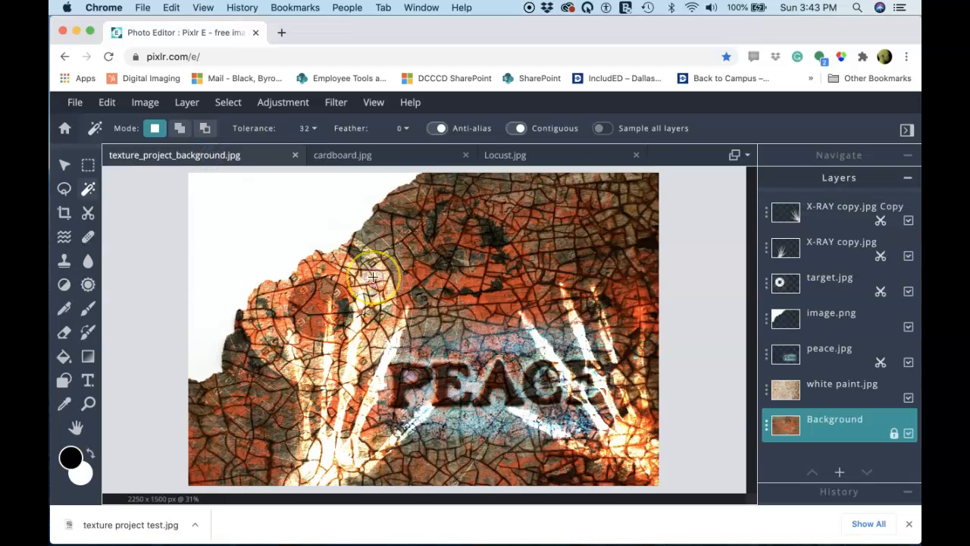
key(super+v)
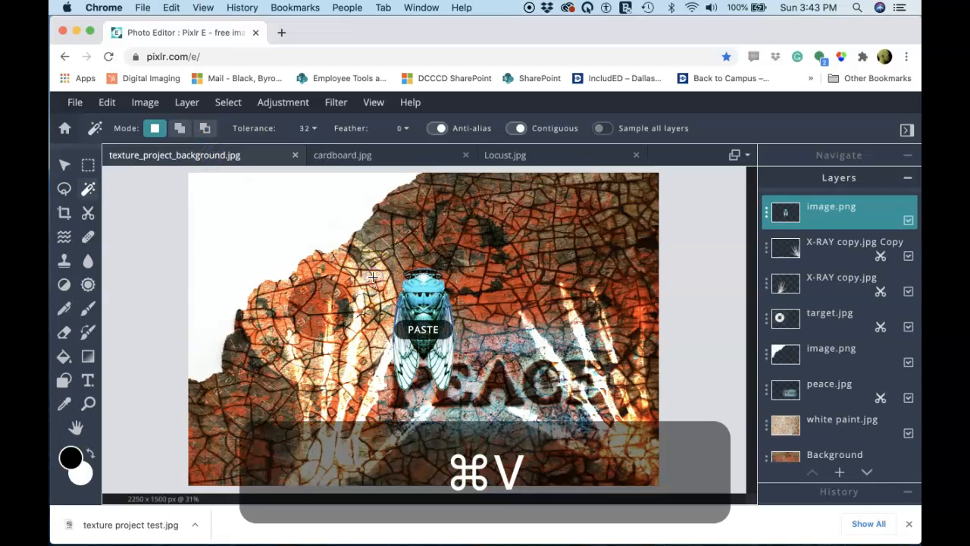
- Turn the pasted locust head-down and place it partly off the canvas's upper-left corner, at about left 0, top -370
key(v)
drag(428, 313, 243, 222)
drag(234, 158, 230, 206)
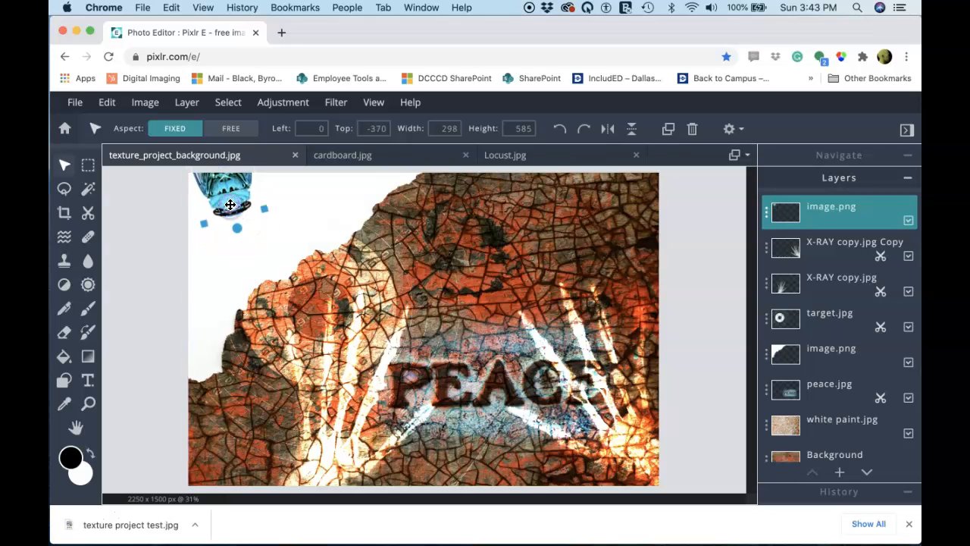
- Duplicate the locust layer, scale the copy to about 165 by 324 px, and place it tilted below the first at about left 235, top 181
right_click(229, 196)
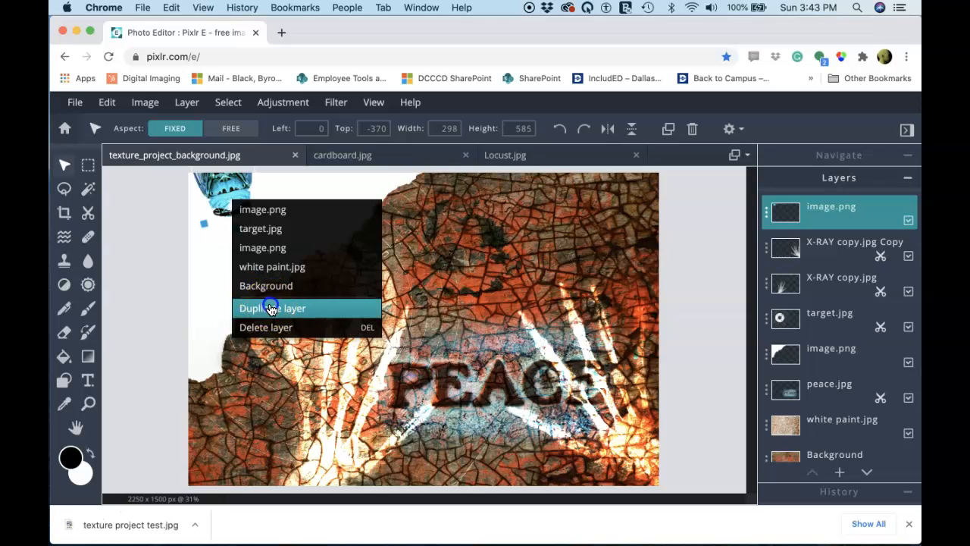
click(260, 307)
drag(227, 190, 269, 269)
drag(252, 231, 260, 251)
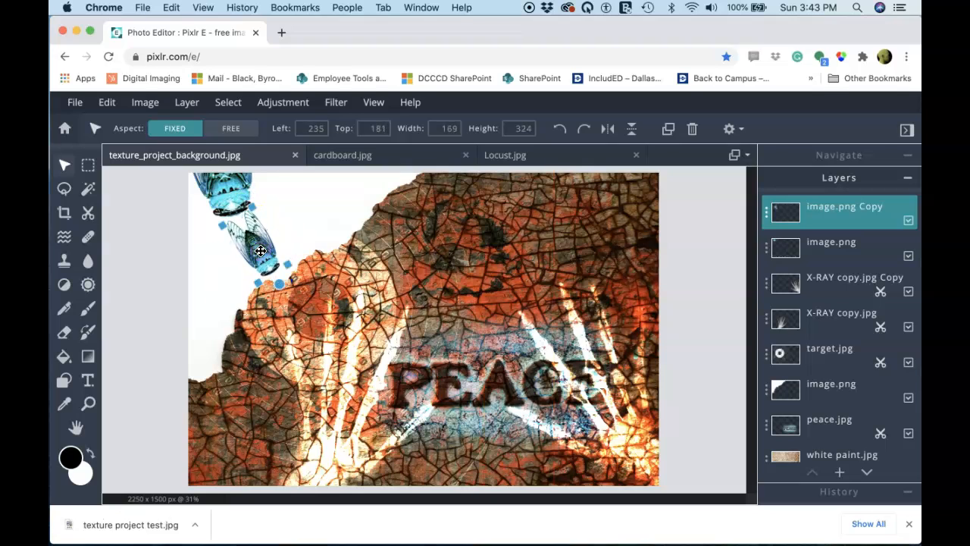
- Duplicate the smaller locust, scale the copy to about 132 by 259 px, and place it tilted further at about left 472, top 442
right_click(259, 254)
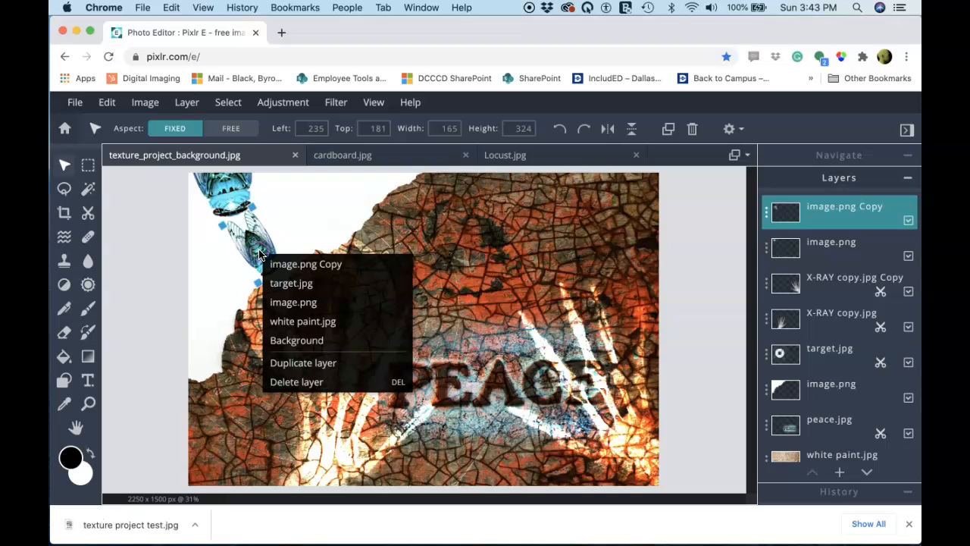
click(289, 362)
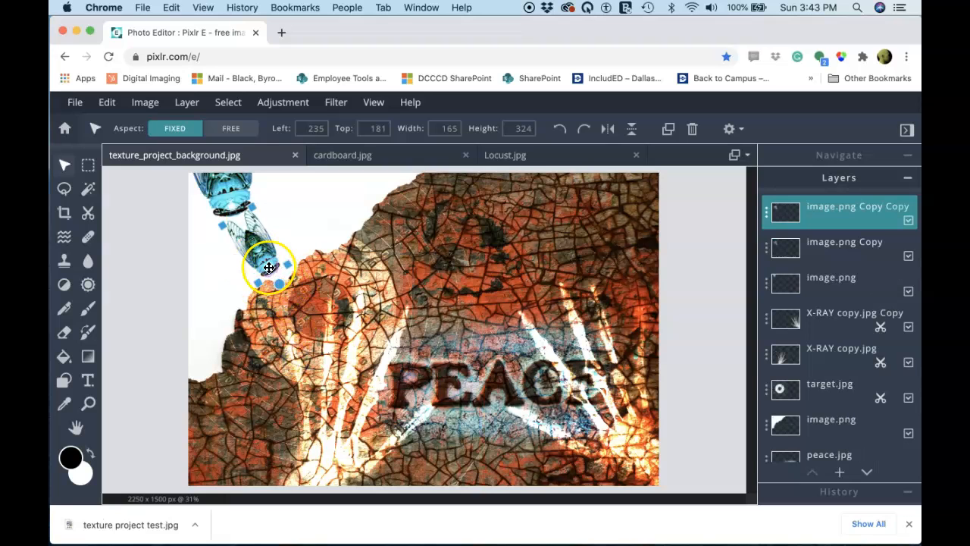
drag(259, 252, 322, 334)
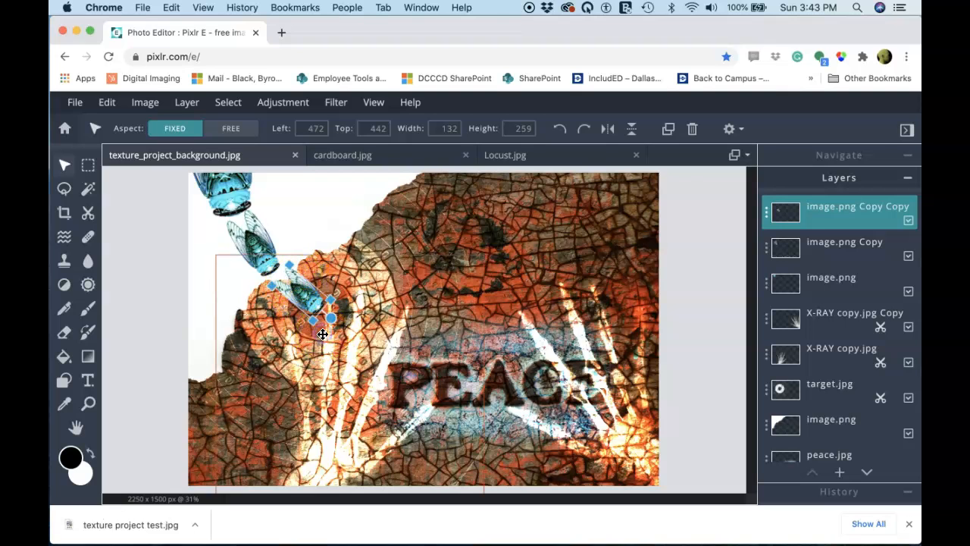
- Set the Cutout tool to wand masking on the smallest locust's layer, with tolerance 32, feather 0 and the mode that removes from the mask
key(super+equal)
key(super+equal)
key(super+equal)
key(super+equal)
key(super+equal)
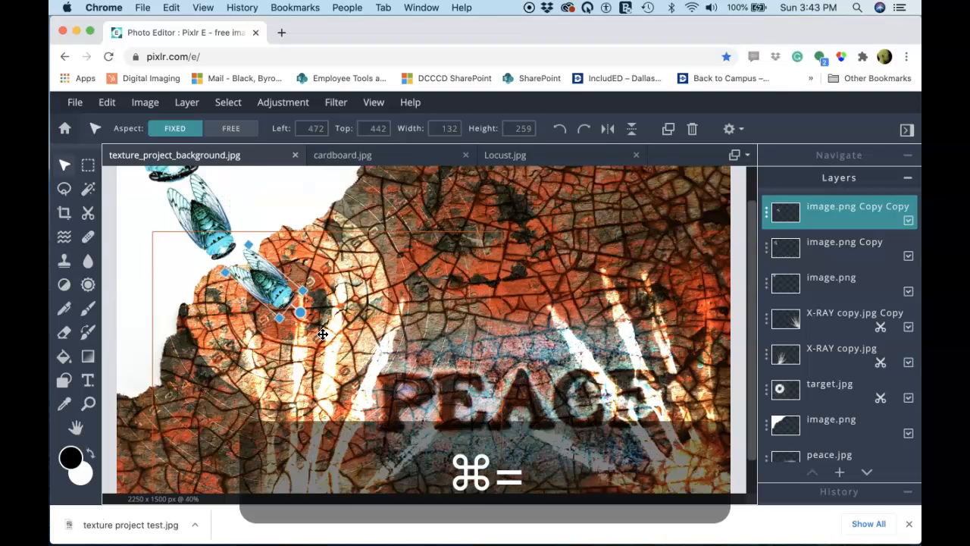
key(super+equal)
key(super+equal)
key(super+equal)
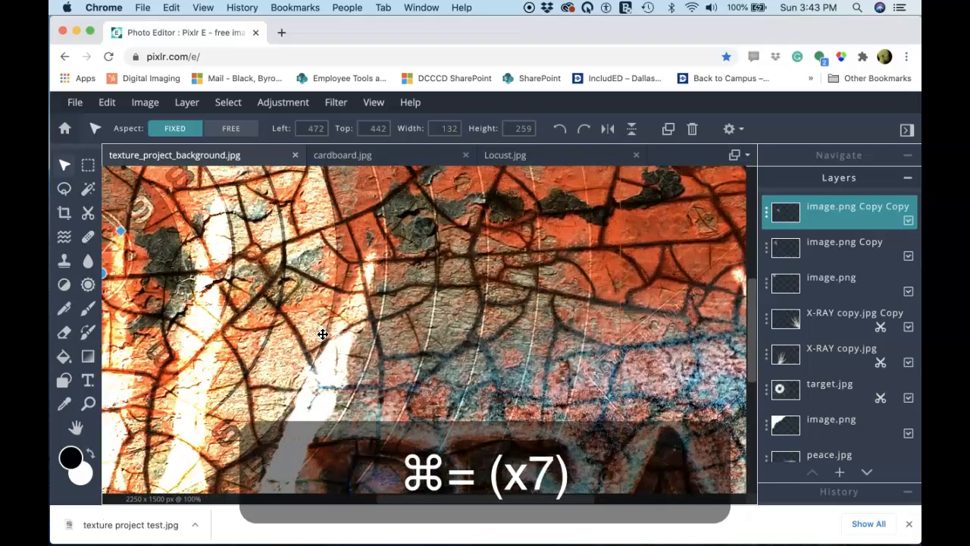
key(space)
drag(178, 340, 519, 401)
key(space)
drag(440, 347, 510, 375)
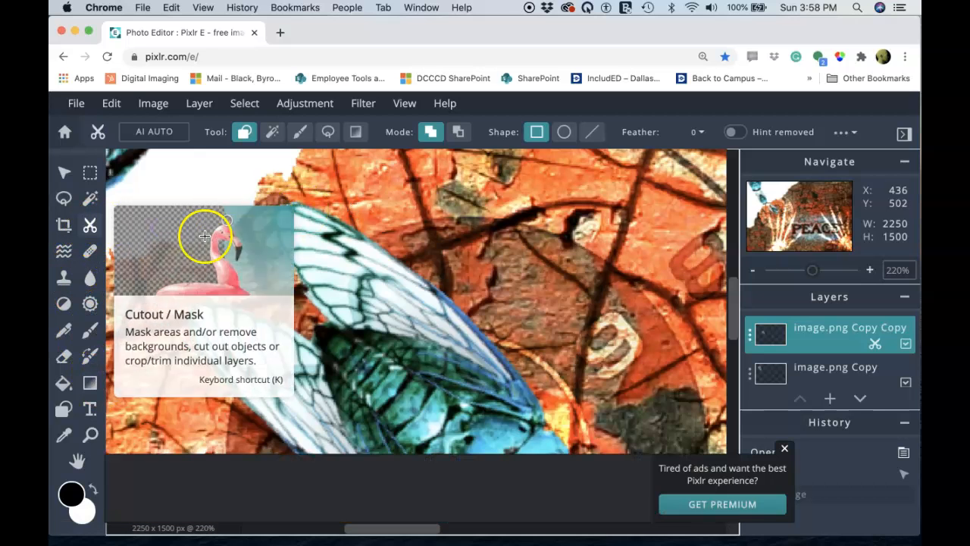
click(271, 134)
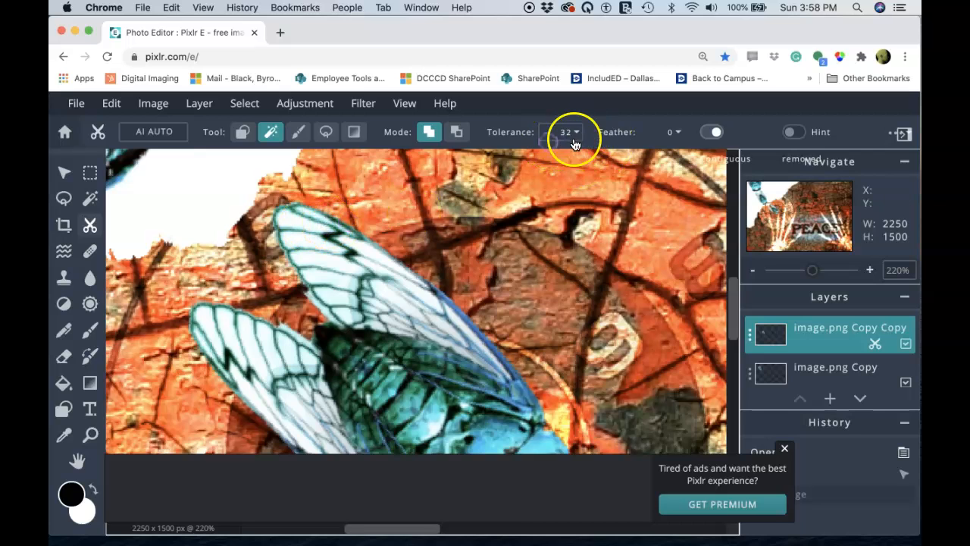
click(675, 133)
click(556, 160)
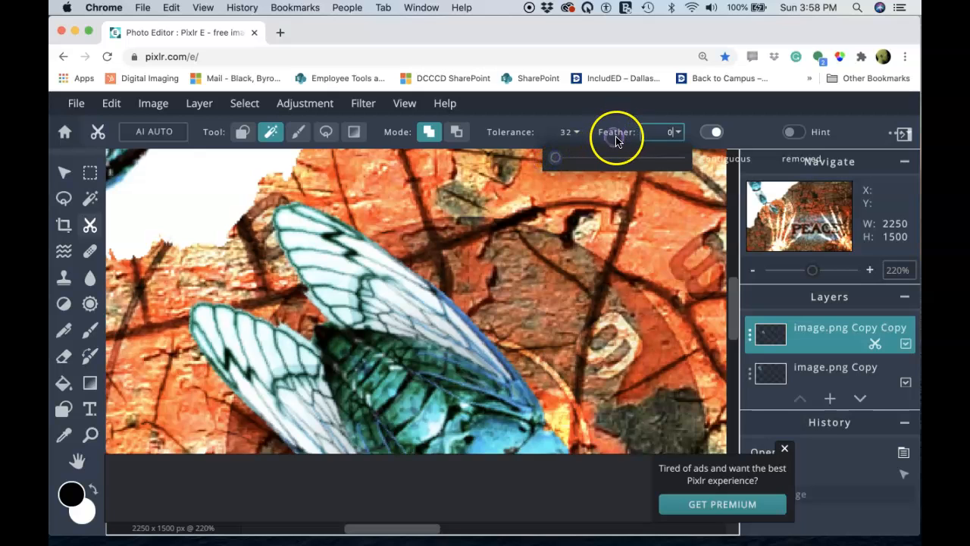
click(296, 222)
click(288, 218)
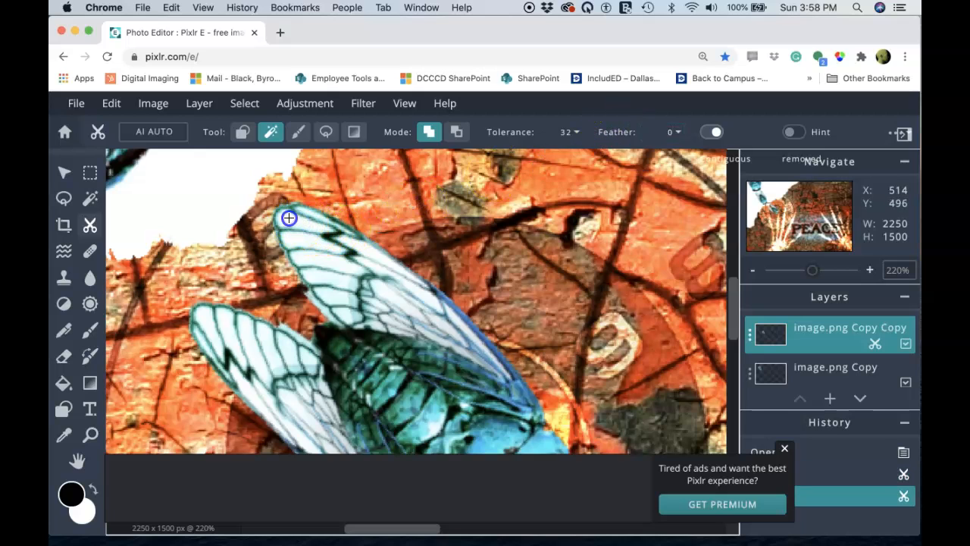
click(292, 221)
click(456, 132)
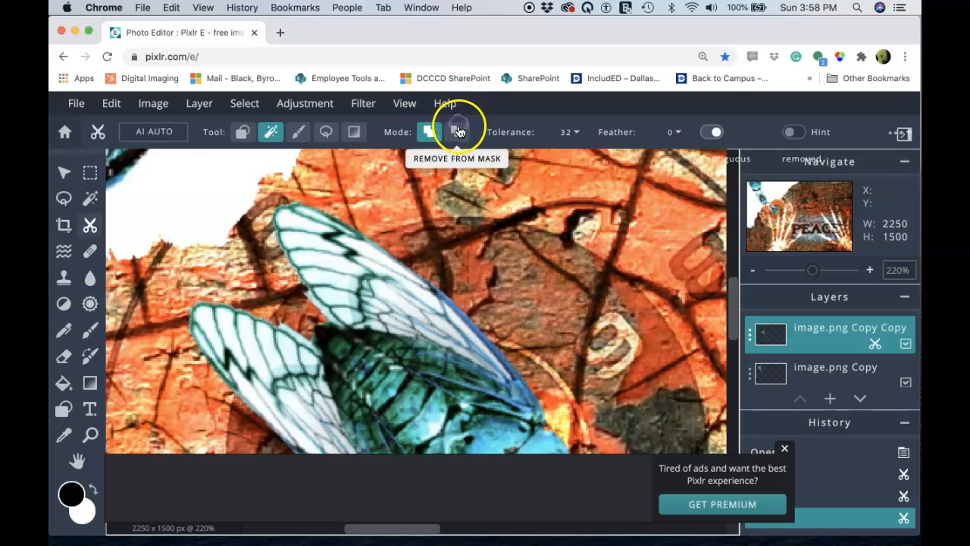
- Try to mask out the tip cell of the smallest locust's upper wing with feather 0, and undo it
click(287, 222)
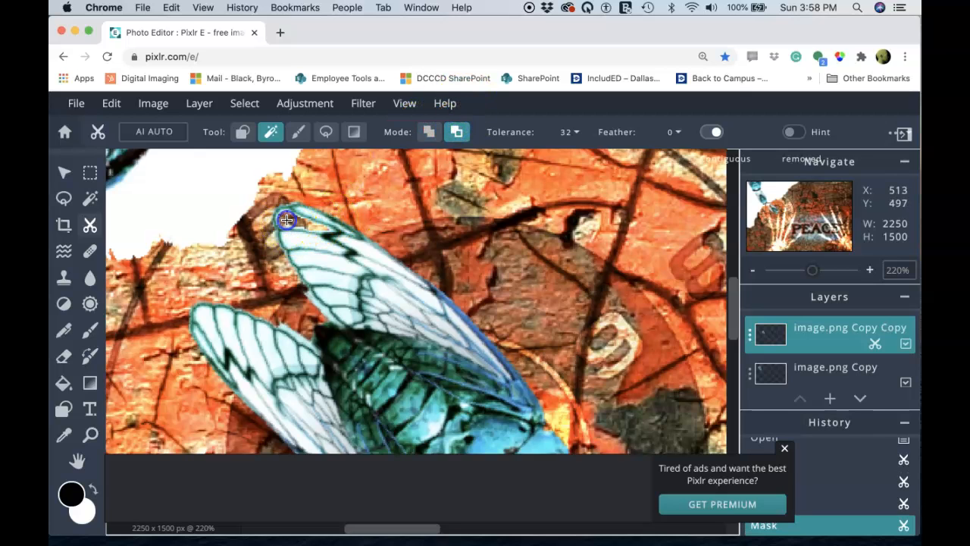
mouse_move(317, 230)
mouse_down()
mouse_move(278, 213)
mouse_move(274, 224)
mouse_move(283, 208)
mouse_move(326, 224)
mouse_move(297, 216)
mouse_up()
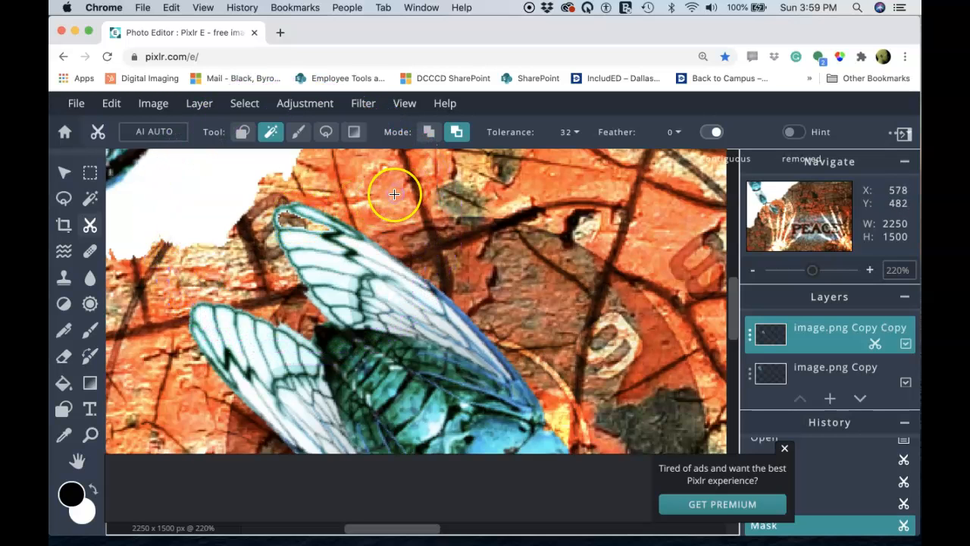
key(super+z)
- Set the mask feather to 5 and mask out the white cells in the outer part of the smallest locust's upper wing
click(600, 130)
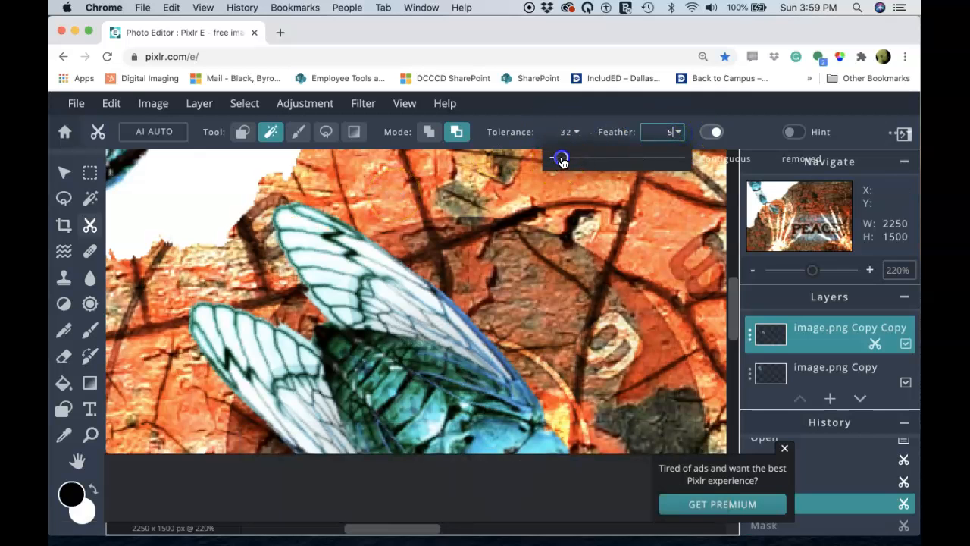
click(291, 219)
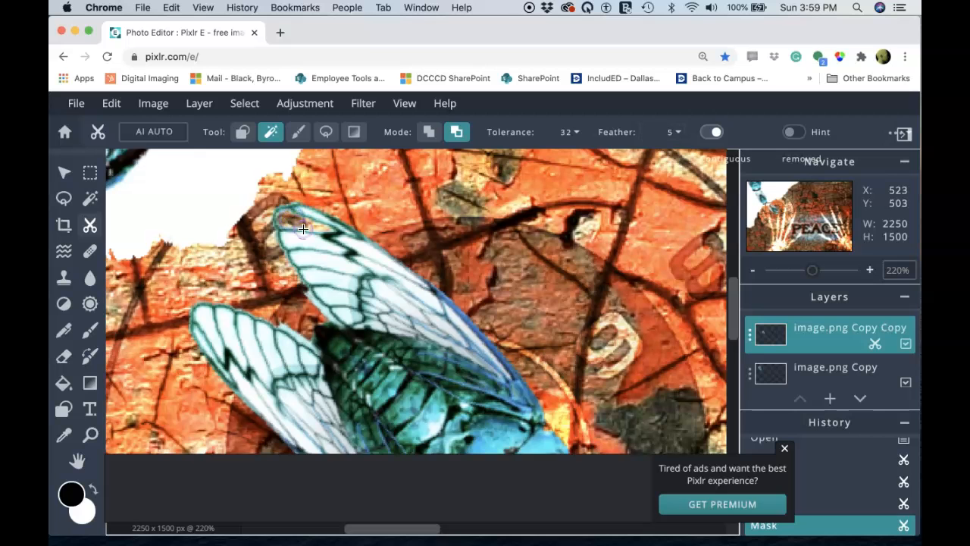
mouse_move(302, 228)
mouse_down()
mouse_move(294, 222)
mouse_move(310, 219)
mouse_move(328, 230)
mouse_move(298, 231)
mouse_move(281, 217)
mouse_move(299, 242)
mouse_move(299, 234)
mouse_up()
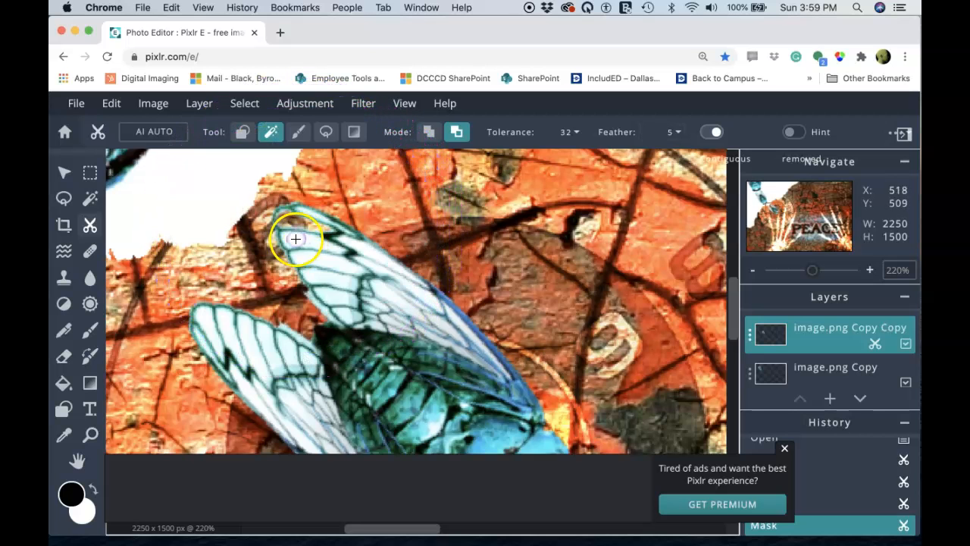
click(307, 256)
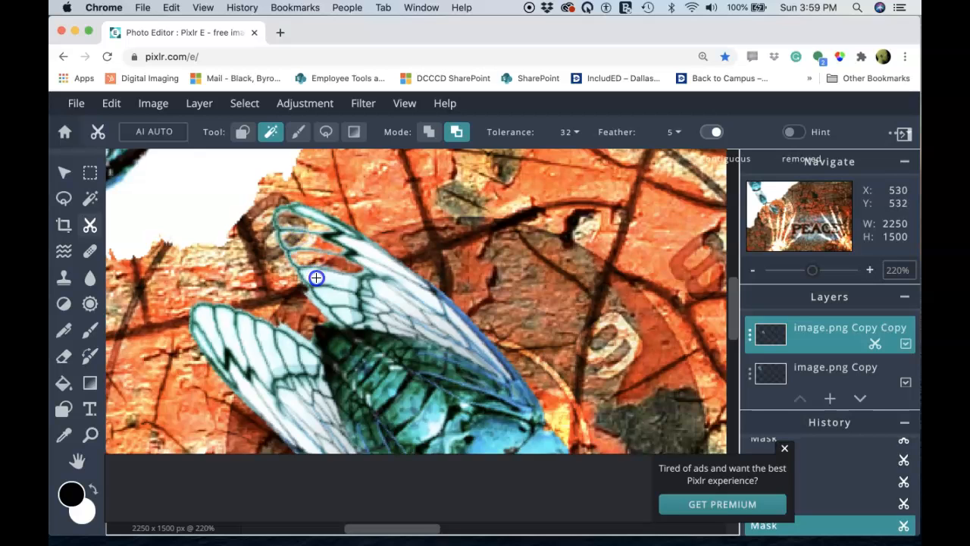
click(316, 277)
click(327, 298)
click(364, 249)
click(319, 216)
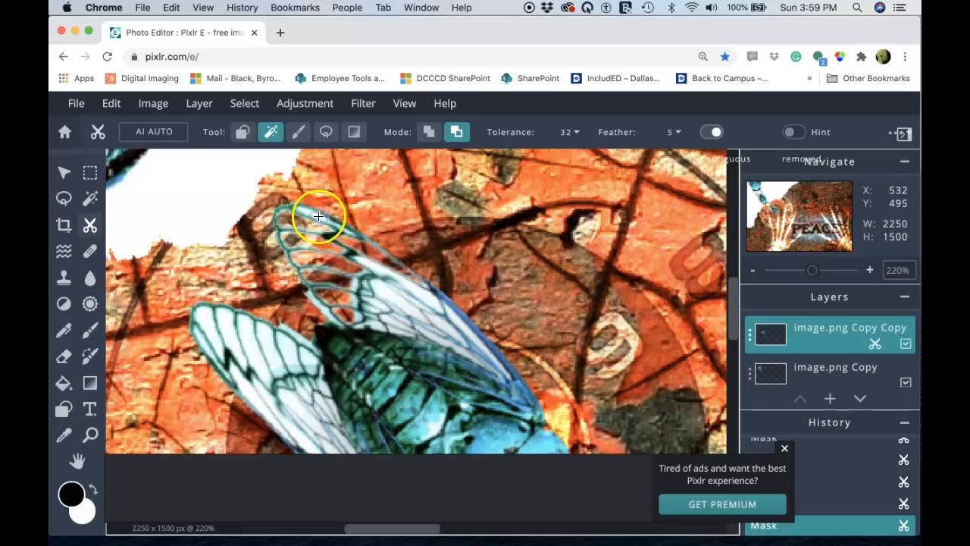
- Mask out the remaining white cells of the upper wing, from its middle towards the locust's body
click(377, 269)
click(390, 294)
click(433, 318)
click(457, 317)
click(386, 309)
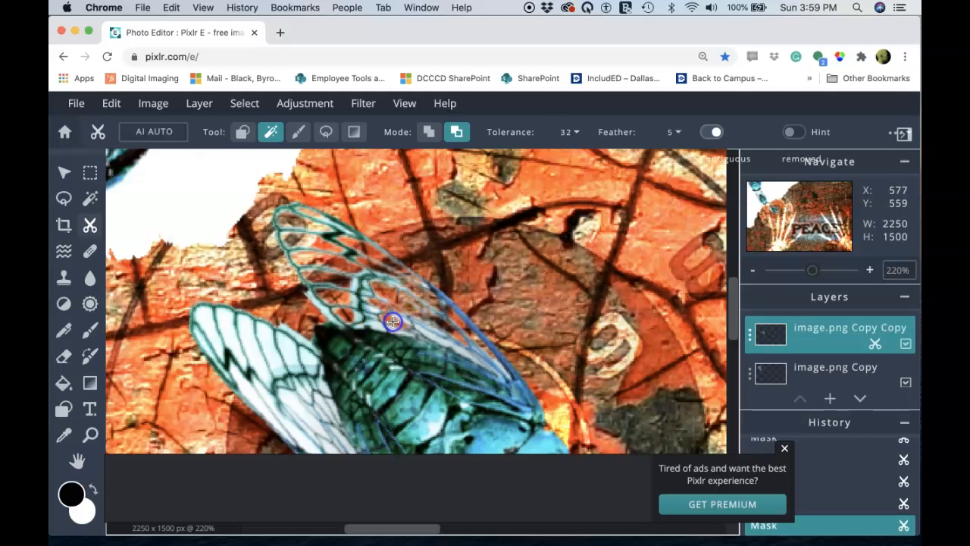
click(444, 341)
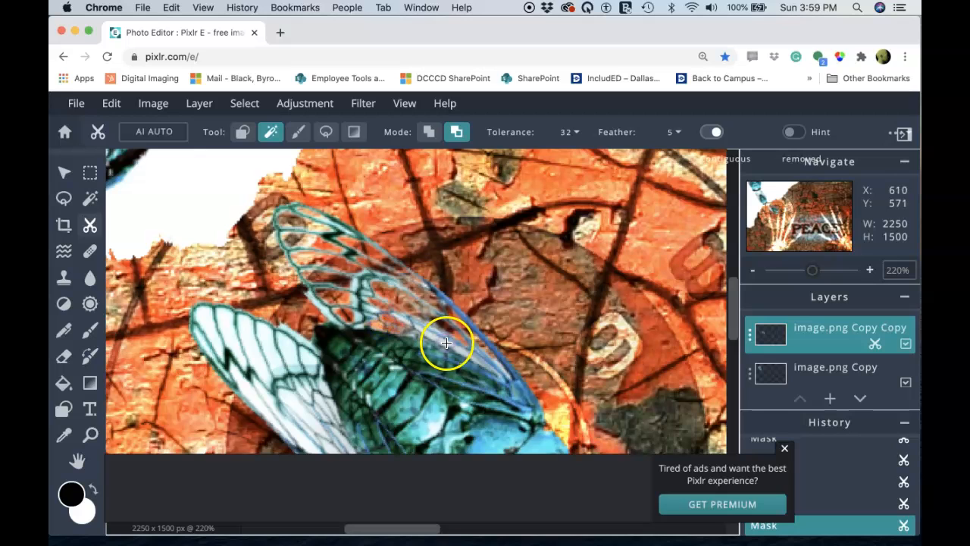
click(407, 322)
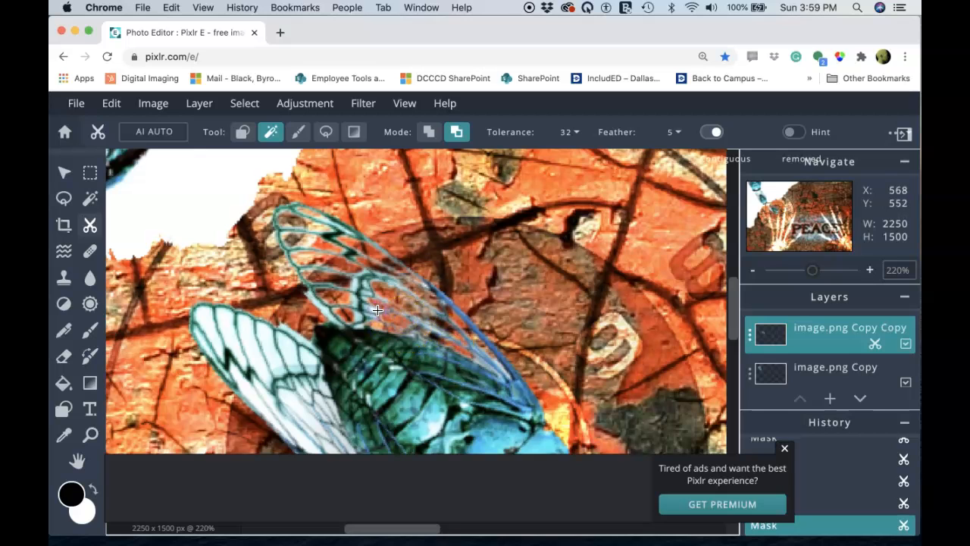
- Mask out the white cells at the tip, outer edge and middle of the smallest locust's lower wing
click(312, 358)
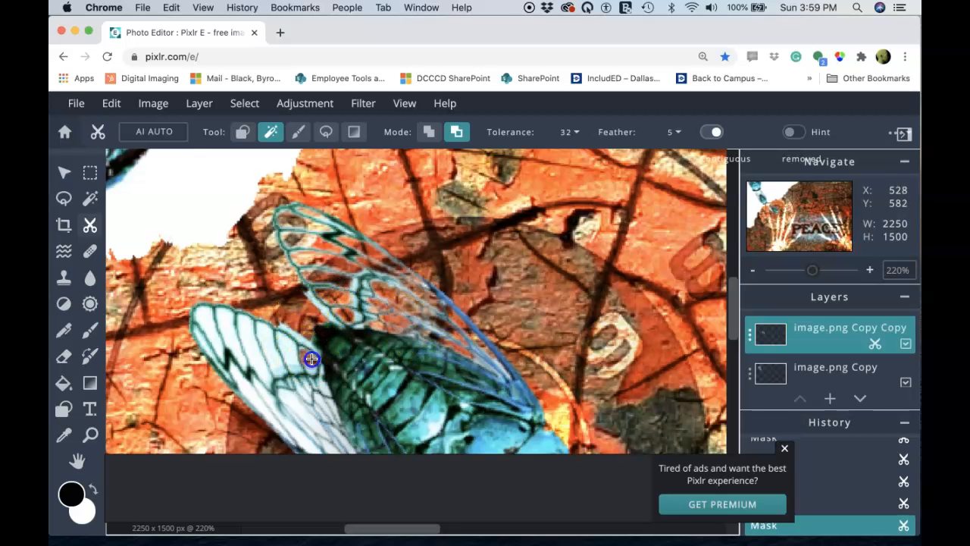
click(268, 343)
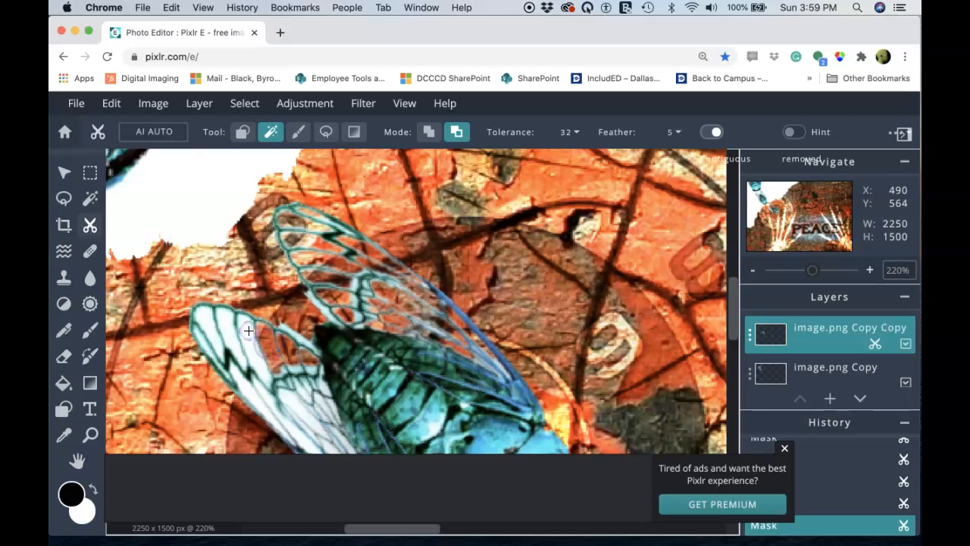
click(226, 320)
click(208, 315)
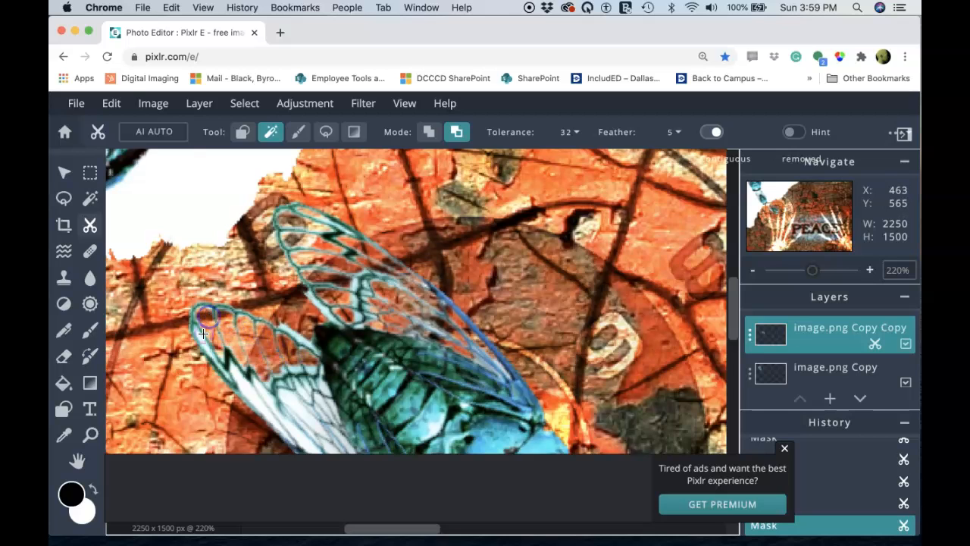
click(243, 388)
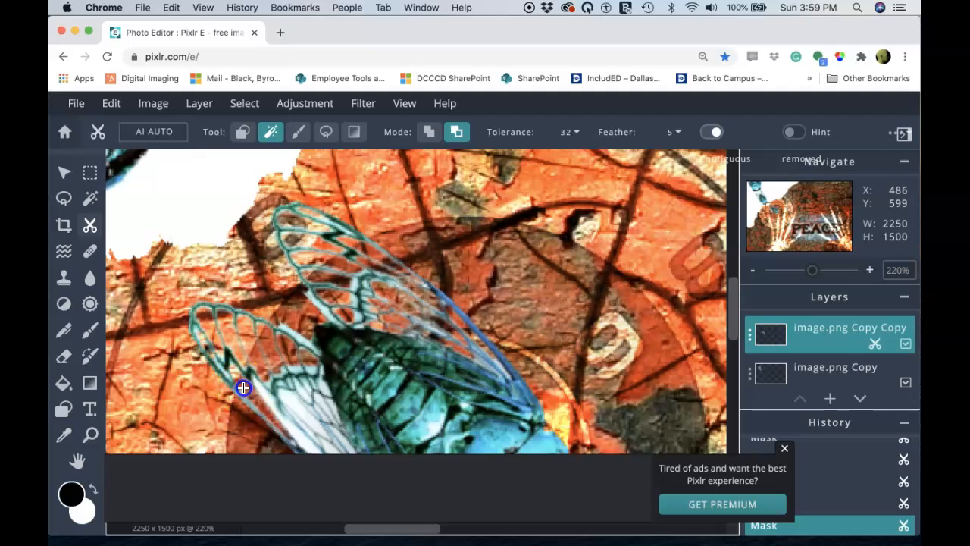
click(259, 393)
click(287, 402)
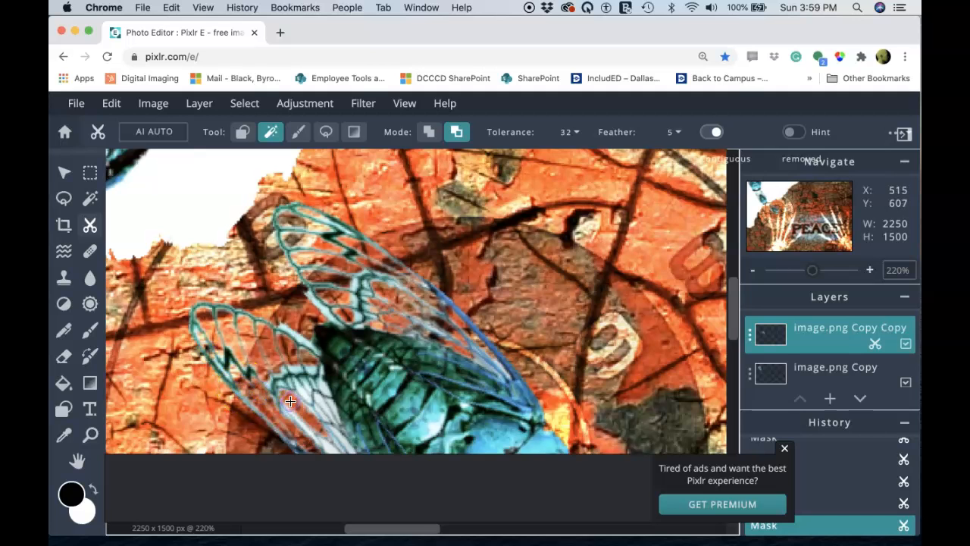
- Mask out the lower wing's remaining white cells near the locust's body and head
key(space)
drag(303, 379, 324, 288)
click(280, 305)
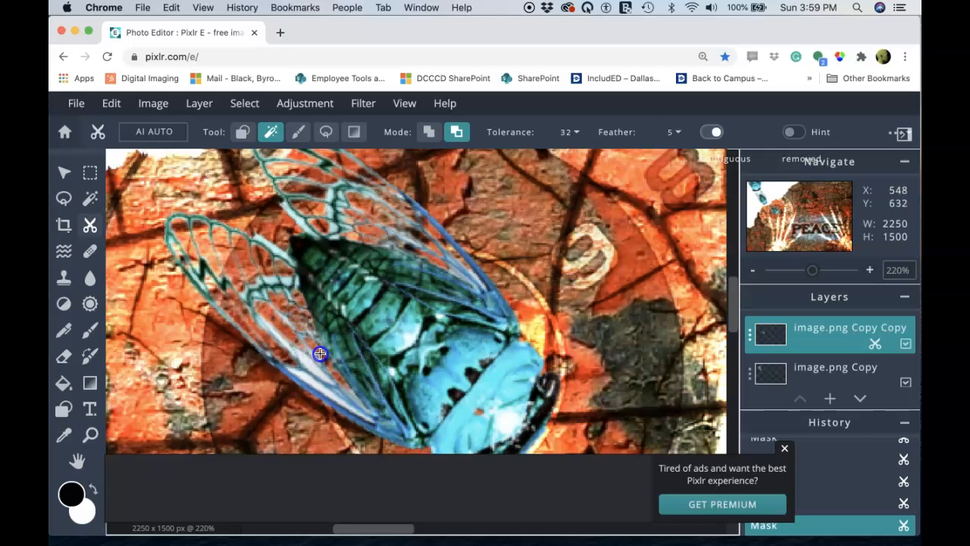
click(269, 337)
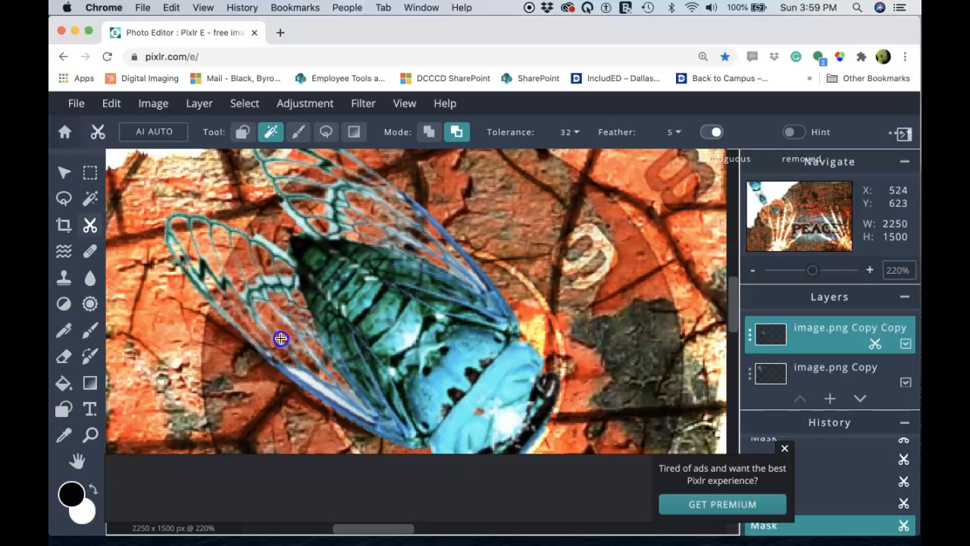
click(306, 379)
click(276, 247)
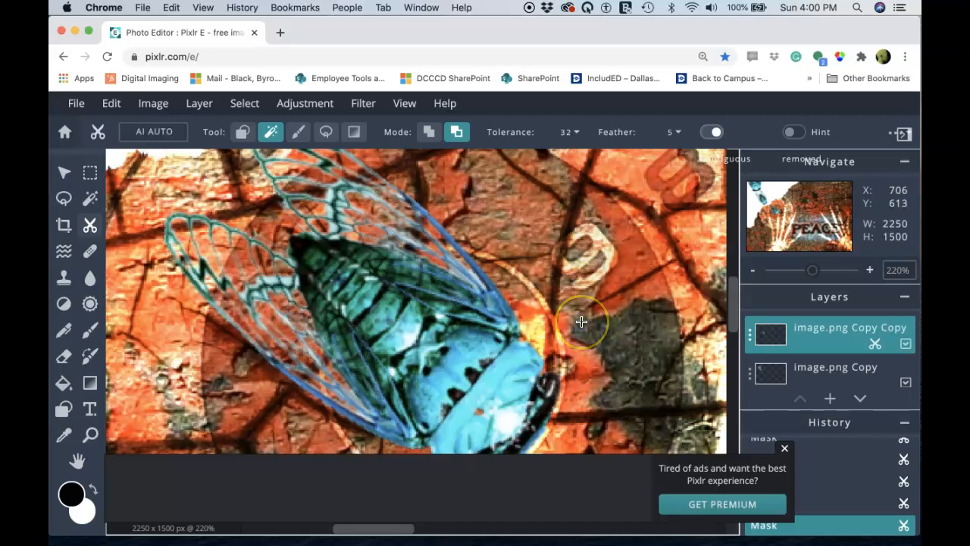
key(super+0)
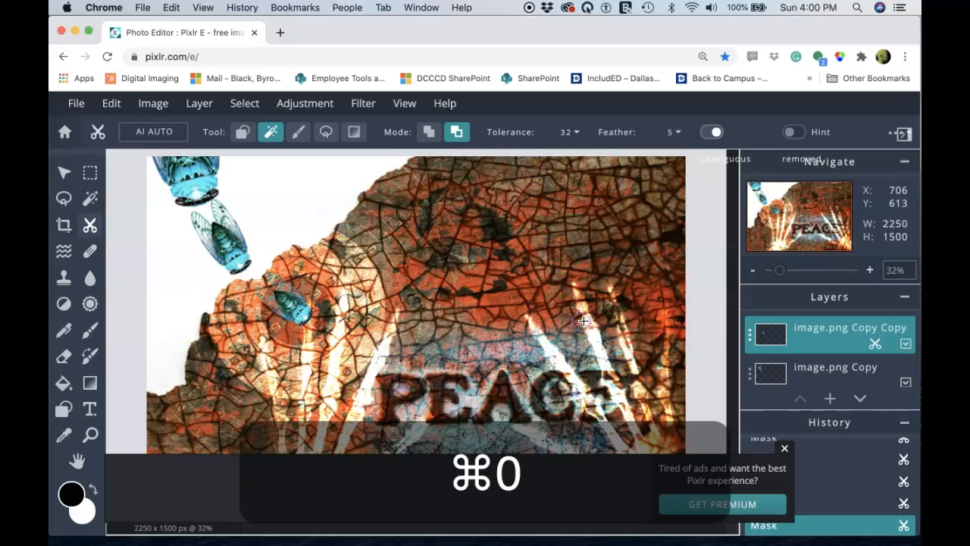
- Open lock_and_chain.jpg from the Blending & Masking folder and dismiss the premium advertisement
click(77, 111)
click(91, 152)
click(300, 199)
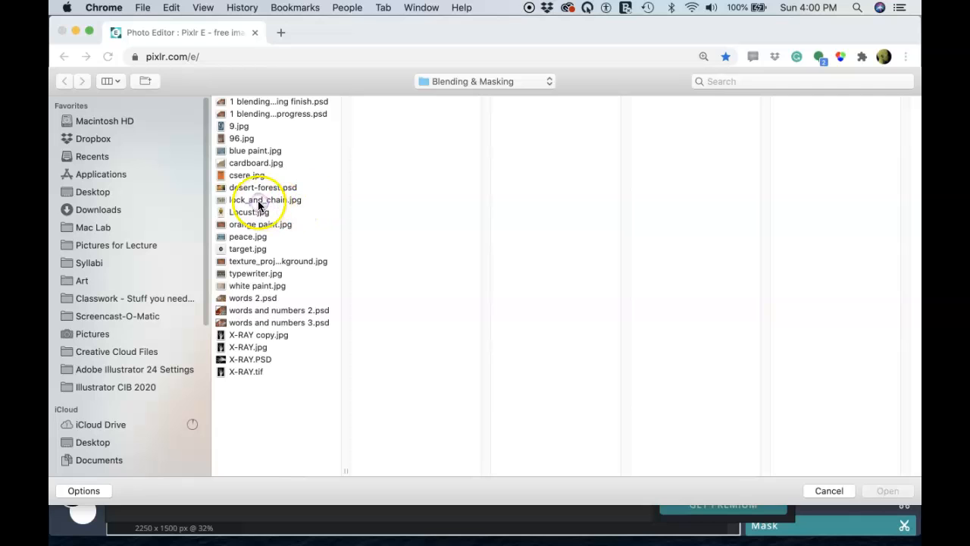
click(881, 490)
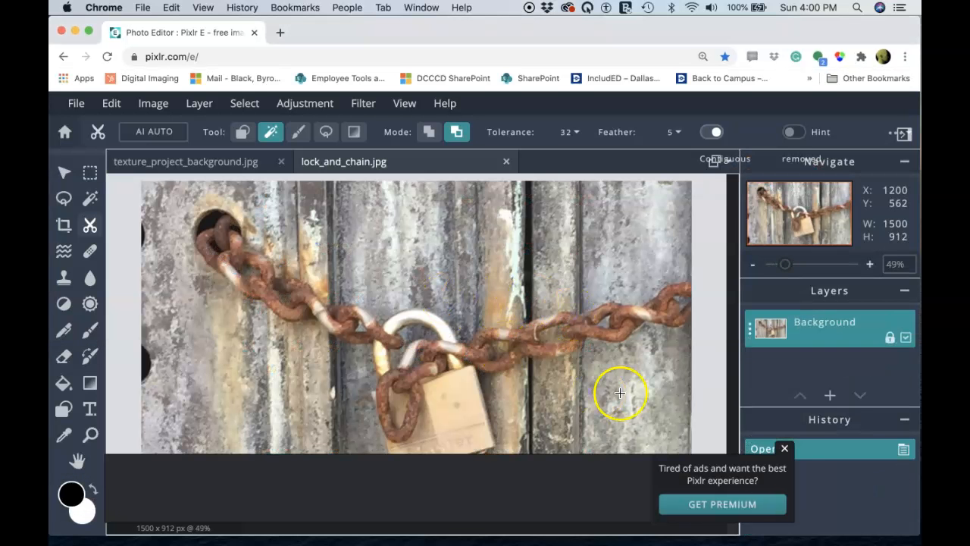
click(785, 449)
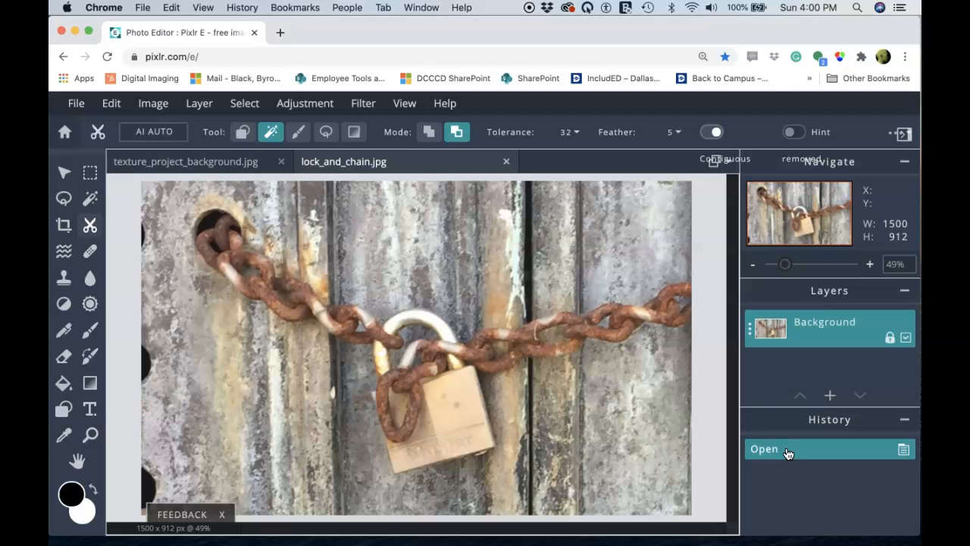
- Try to select the chain and padlock with Wand Select at tolerance 32 and feather 0, and clear the selection
click(89, 201)
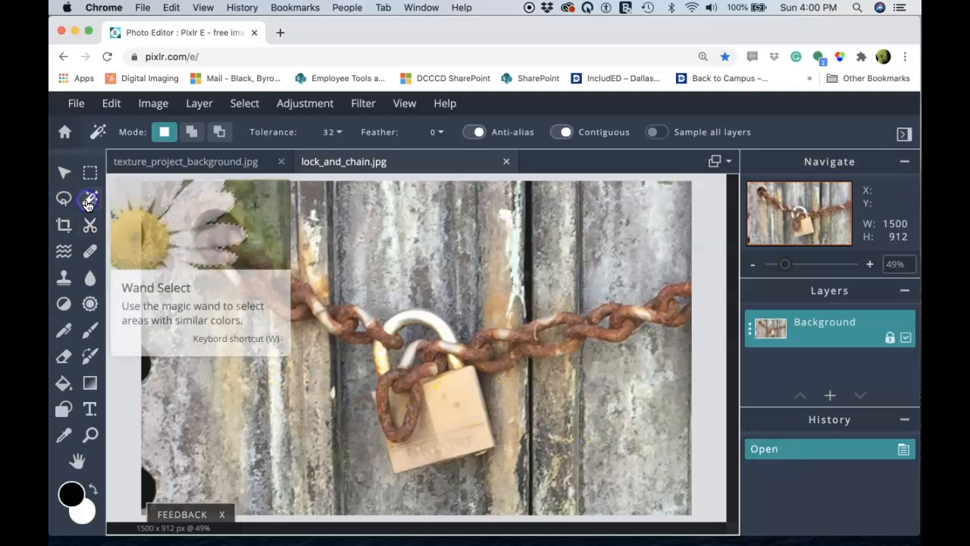
click(386, 331)
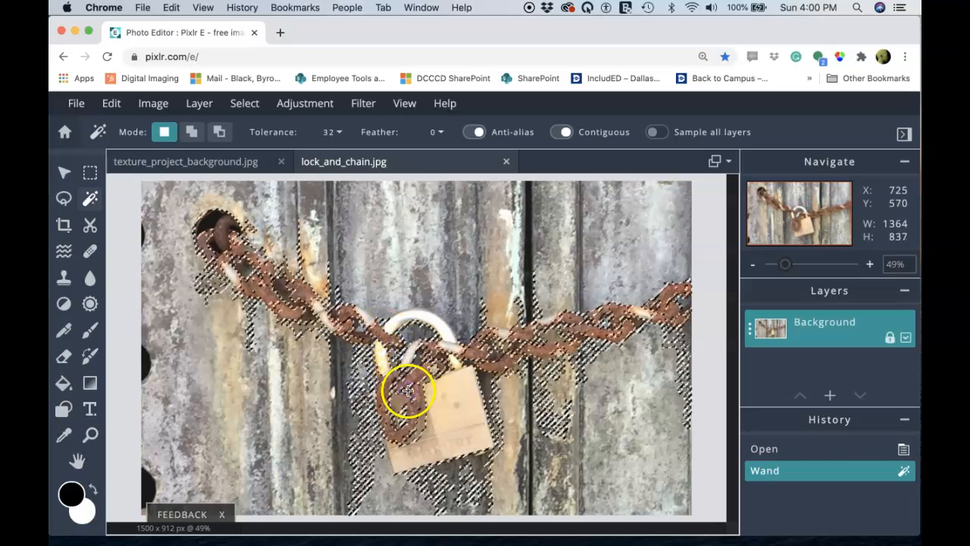
click(409, 326)
click(462, 340)
click(460, 397)
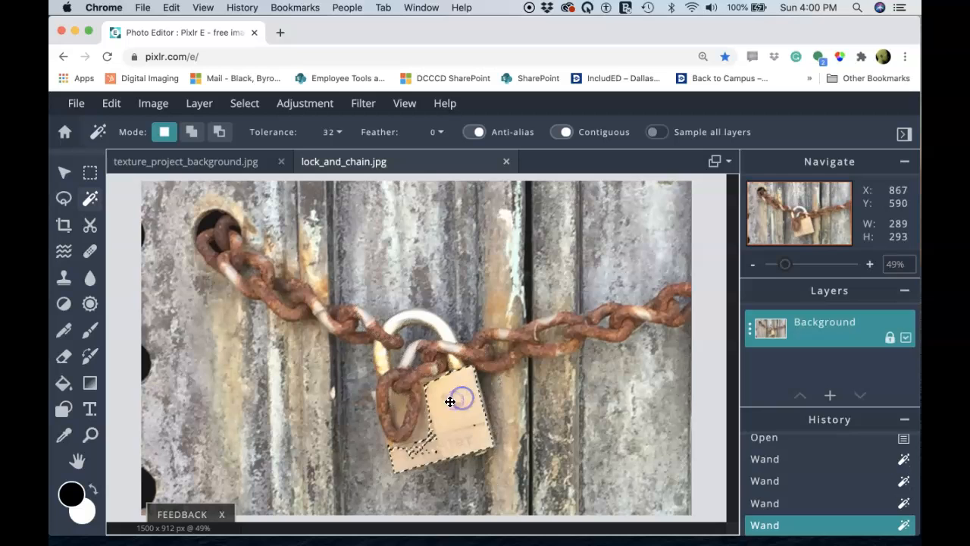
click(404, 417)
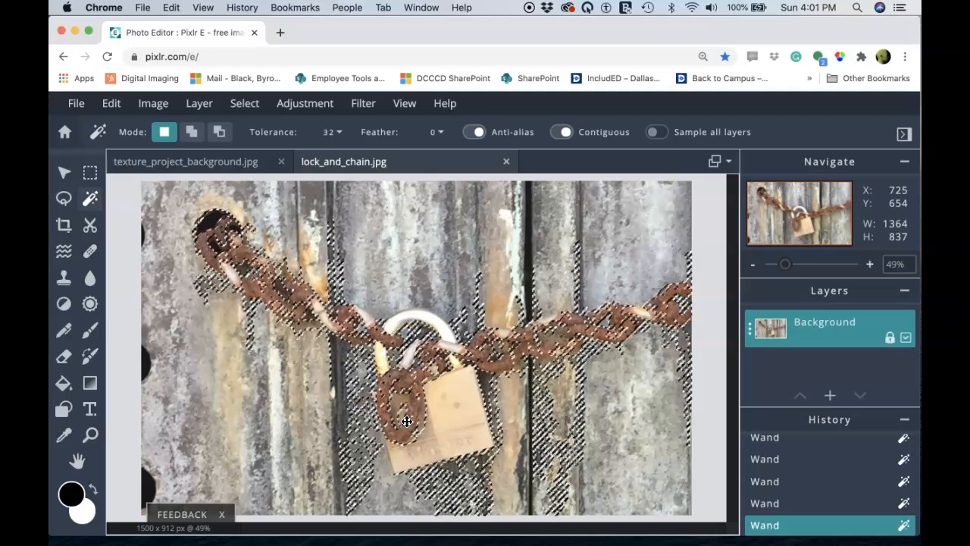
click(169, 254)
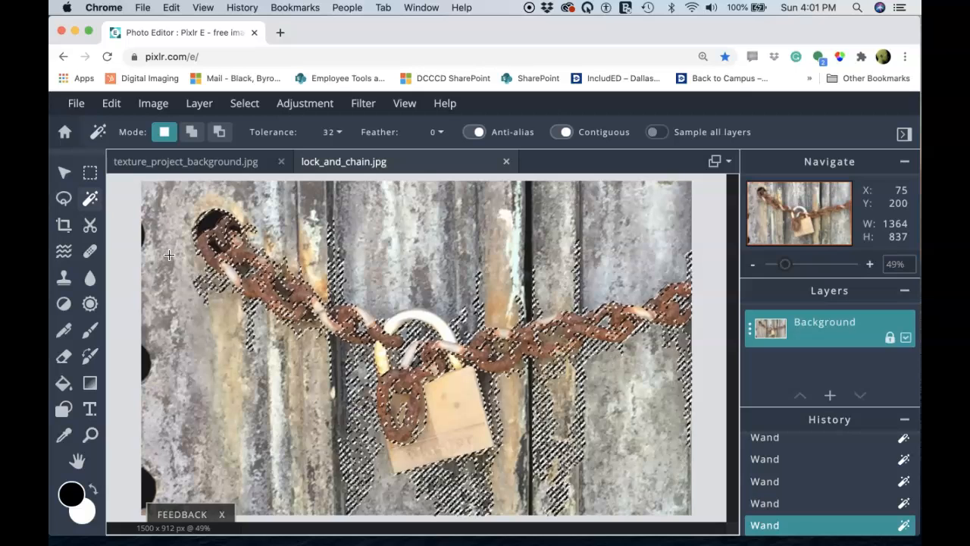
key(super+d)
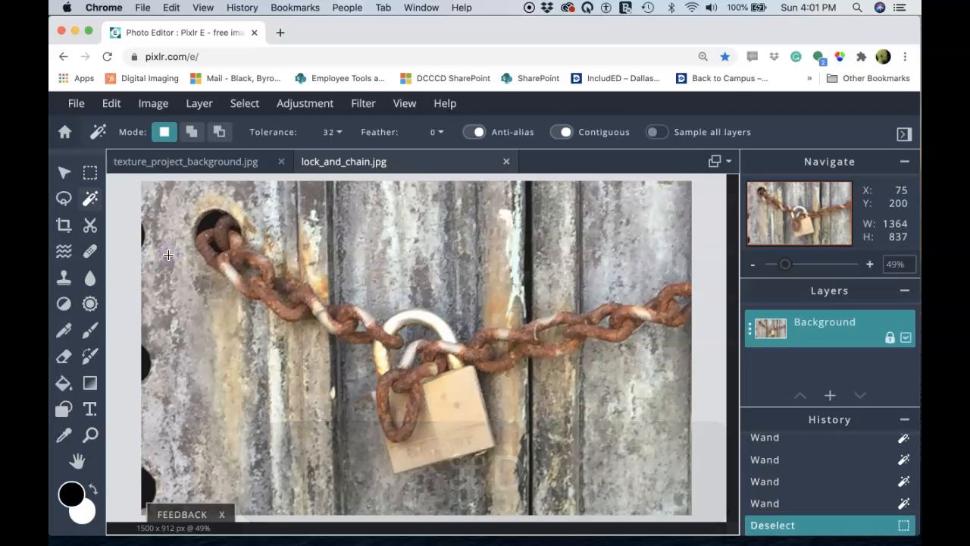
- Try to outline the upper edges of the chain and the padlock's shackle with the freehand lasso, and clear the selection
click(65, 209)
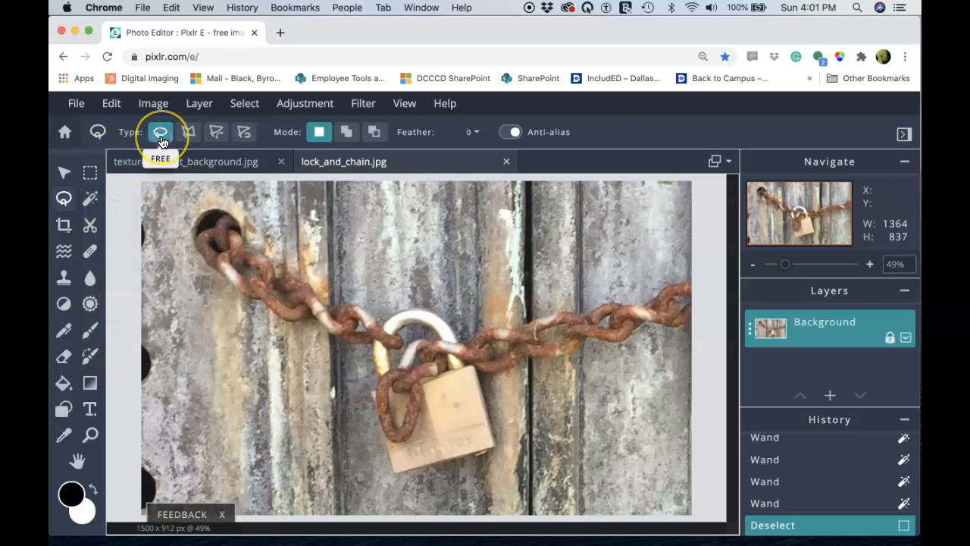
mouse_move(296, 206)
mouse_down()
mouse_move(329, 235)
mouse_move(324, 269)
mouse_move(278, 274)
mouse_up()
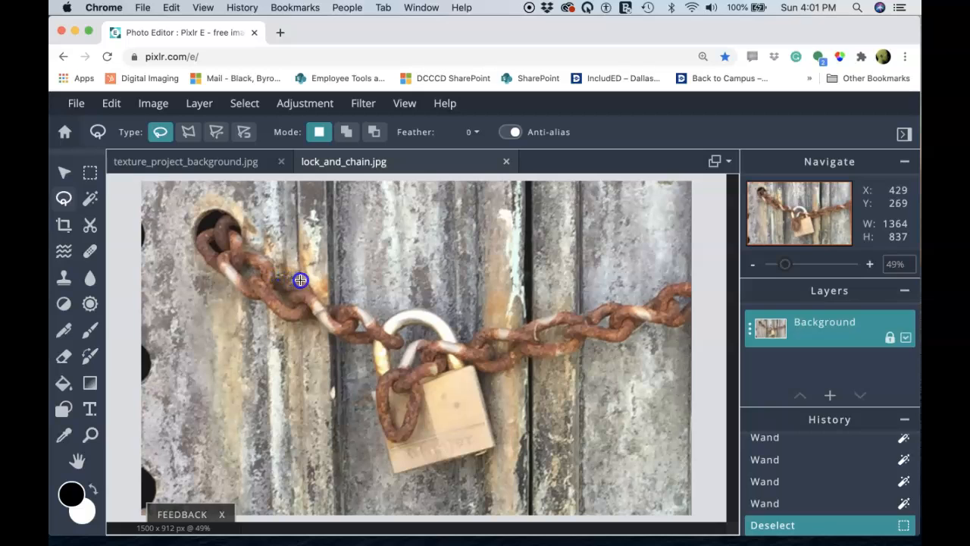
mouse_move(429, 316)
mouse_down()
mouse_move(453, 343)
mouse_move(421, 323)
mouse_move(389, 335)
mouse_move(313, 317)
mouse_move(271, 282)
mouse_up()
click(422, 341)
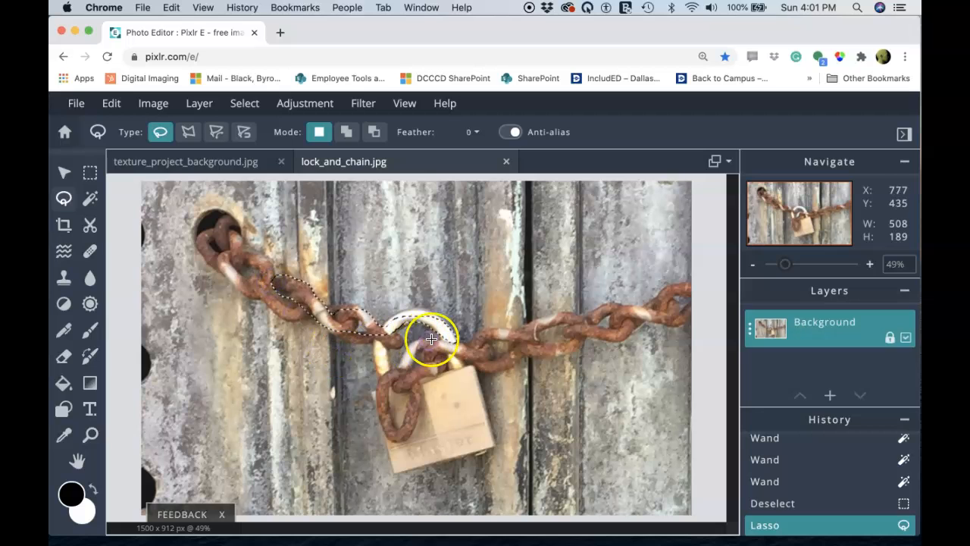
key(shift)
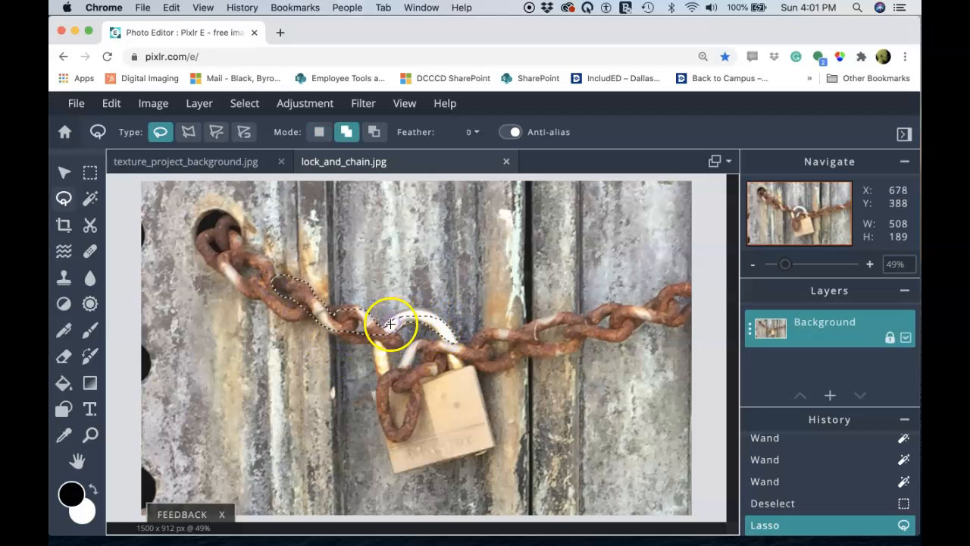
drag(441, 317, 388, 321)
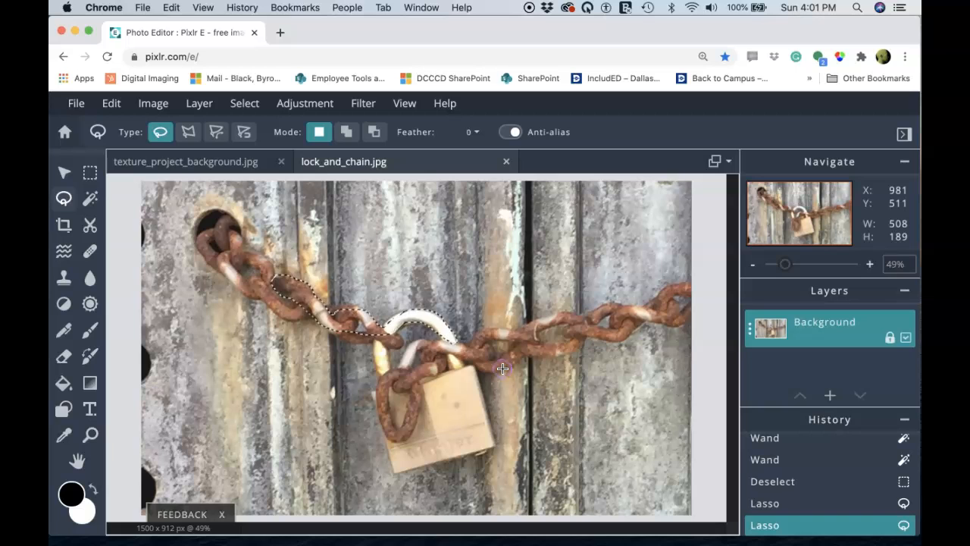
key(super+d)
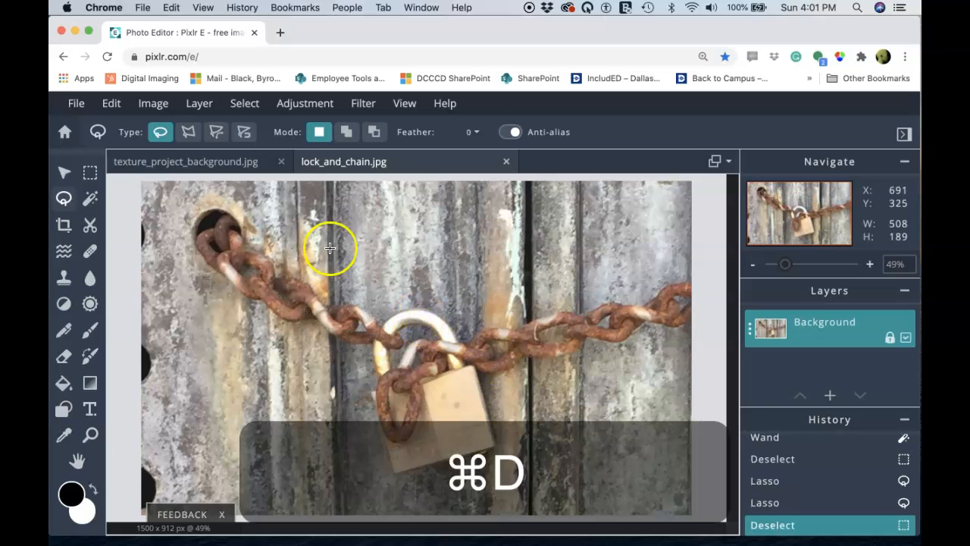
- Select the padlock's rectangular body with the polygonal lasso, placing points at its four corners
click(189, 134)
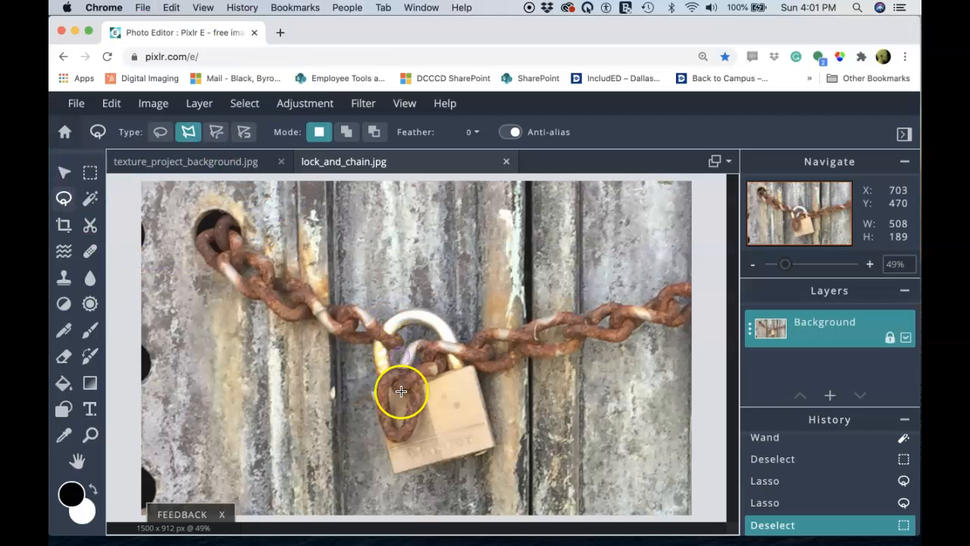
click(396, 474)
click(494, 444)
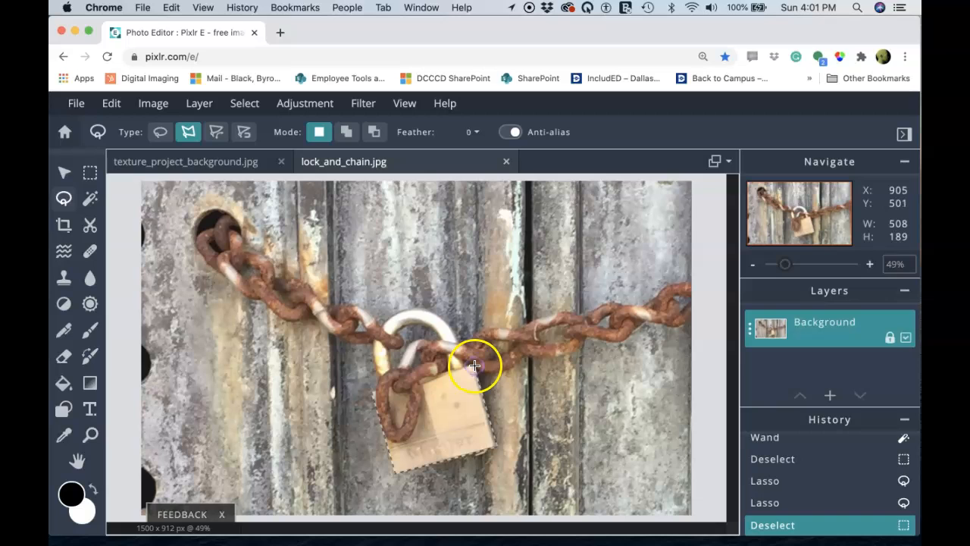
click(372, 389)
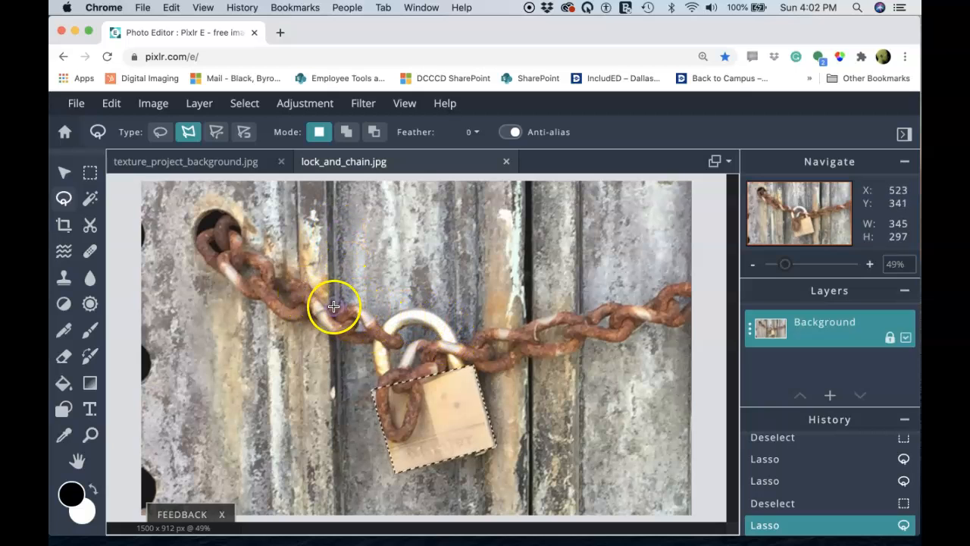
- Switch the lasso to its brush-like type with an adjustable size, and set its mode to Add to Selection
click(243, 135)
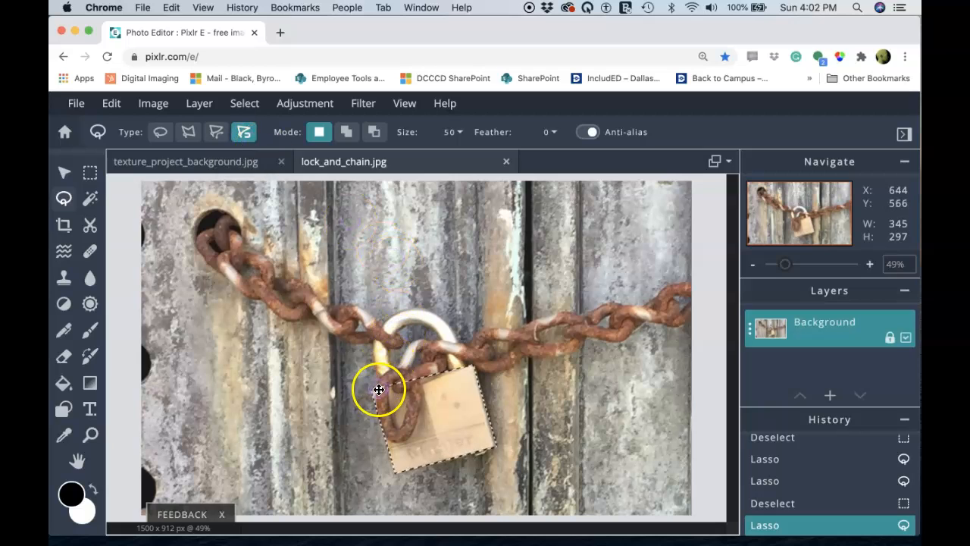
click(346, 138)
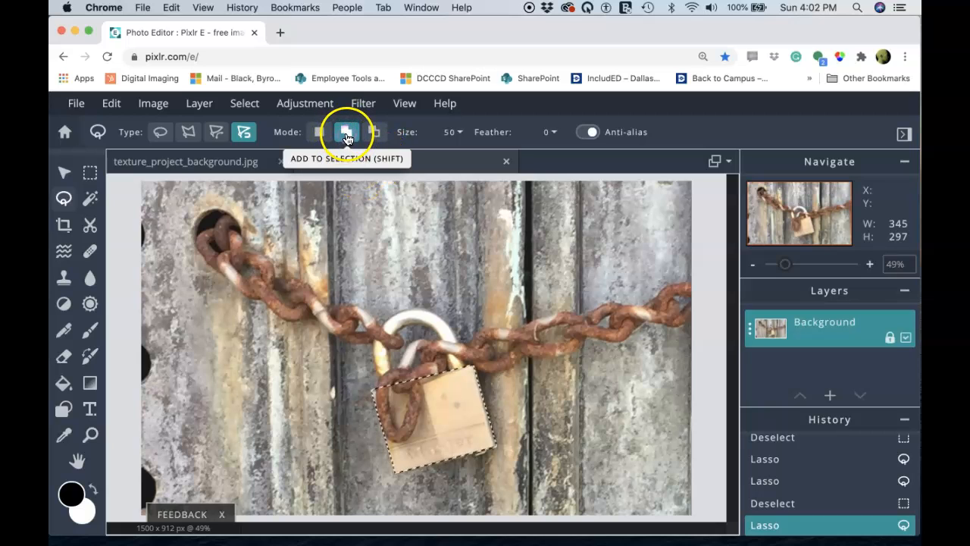
click(319, 136)
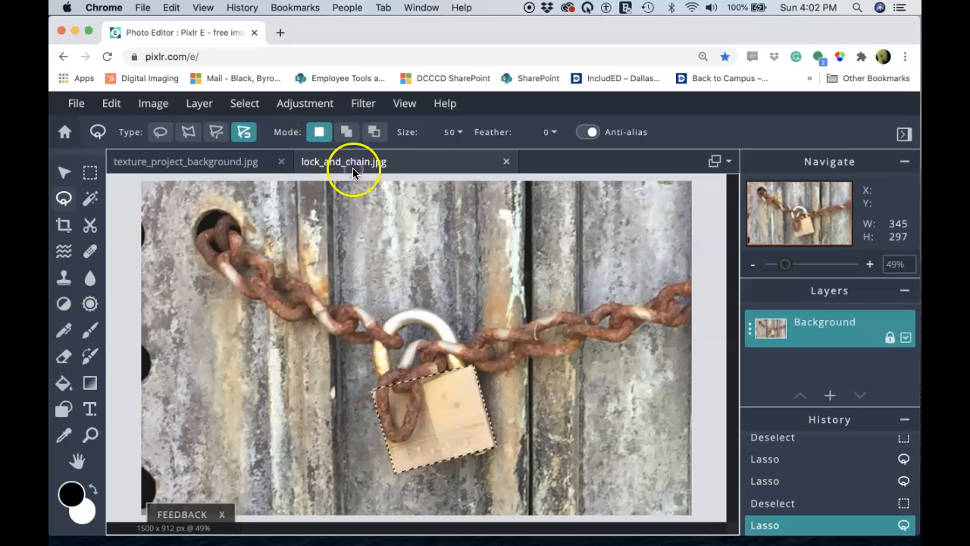
key(shift)
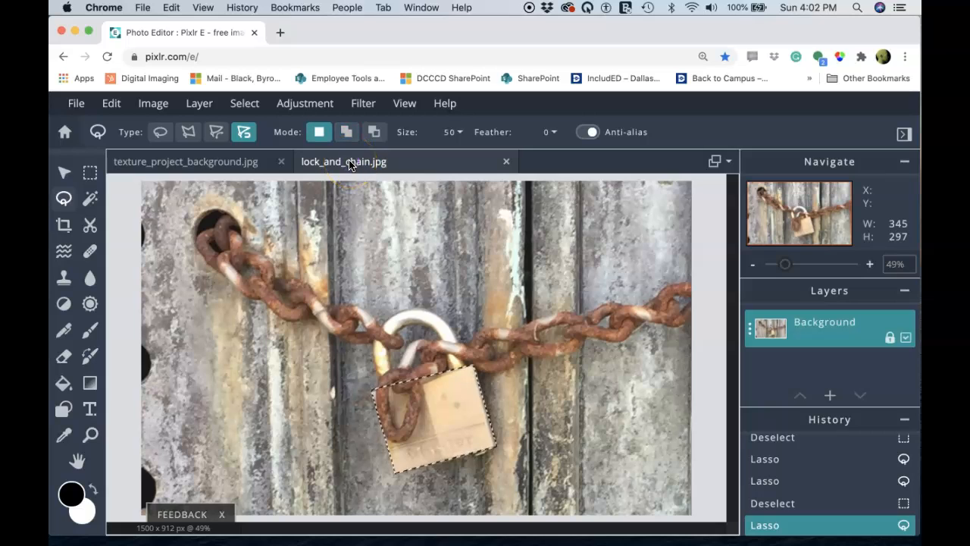
key(alt)
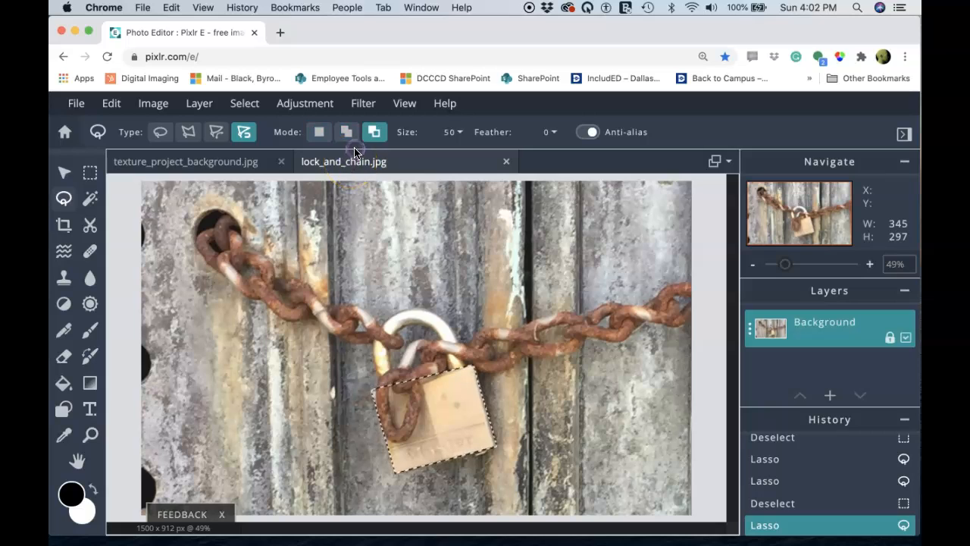
click(372, 135)
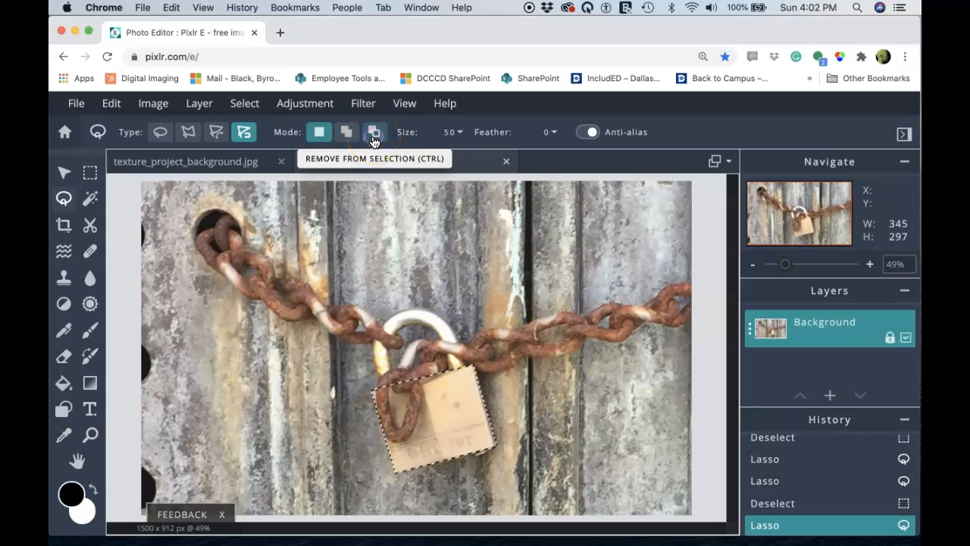
click(347, 138)
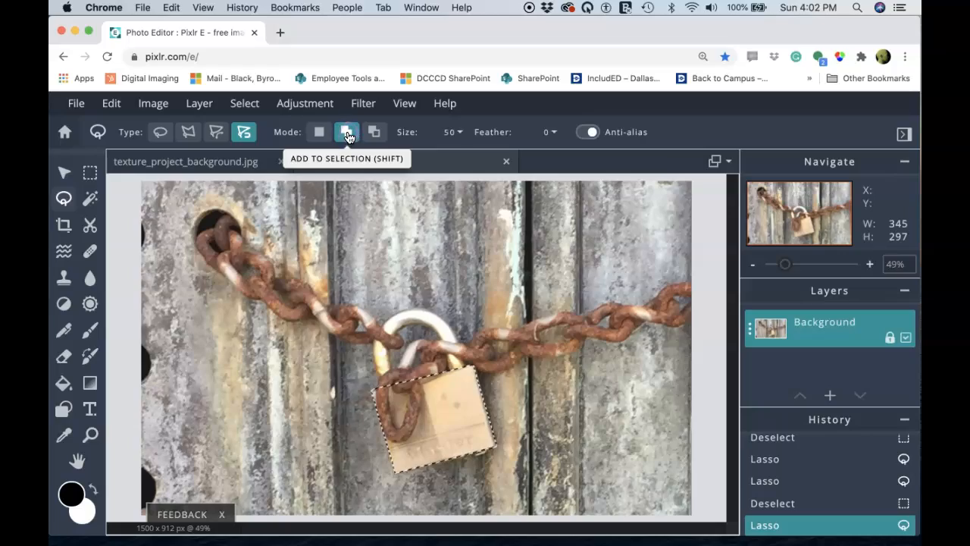